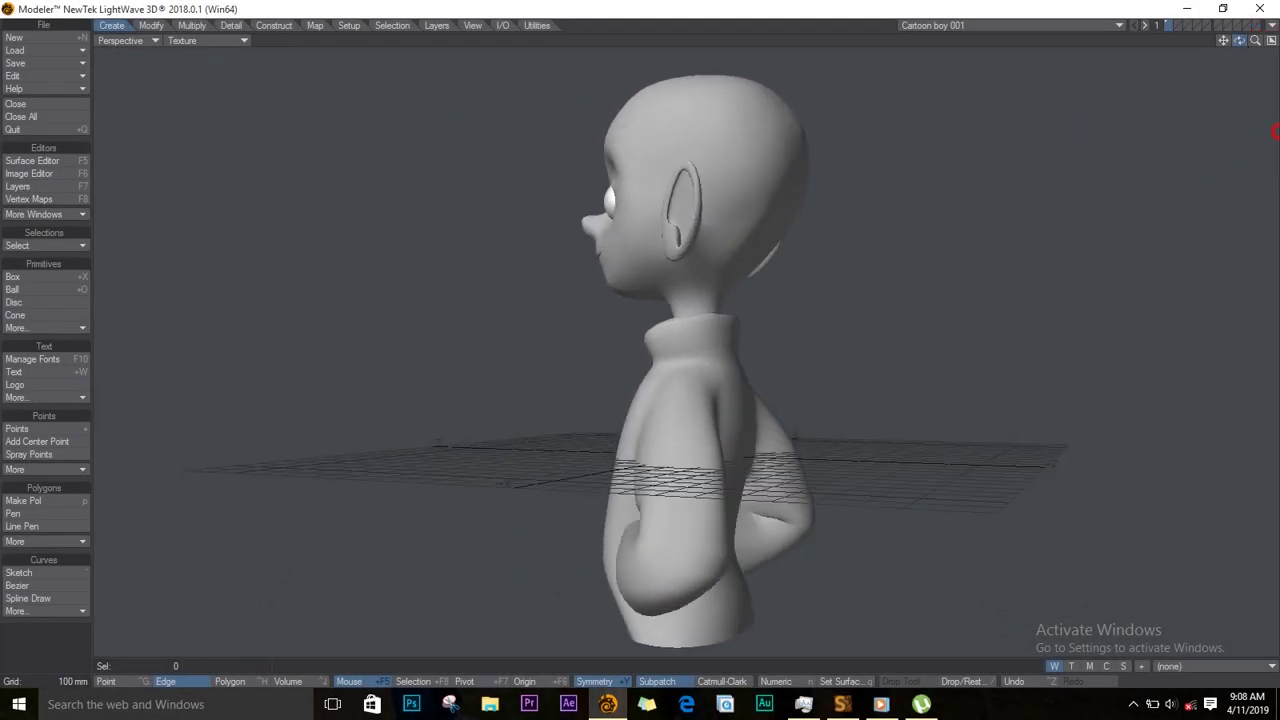
mouse_move(1276, 130)
left_mouse_down("alt")
mouse_move(311, 123)
mouse_move(30, 160)
mouse_move(5, 140)
mouse_move(709, 189)
mouse_move(1273, 174)
mouse_move(1253, 8)
mouse_move(1273, 191)
mouse_move(702, 265)
left_mouse_up("alt")
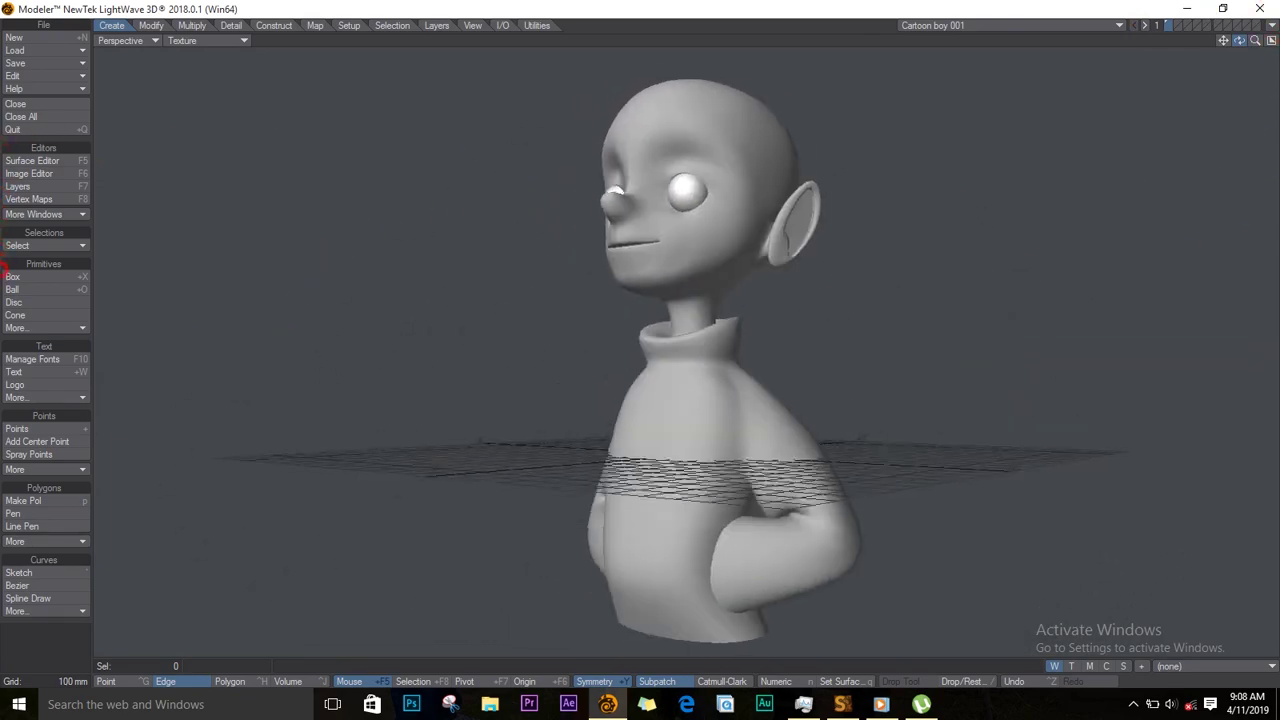
mouse_move(4, 268)
left_mouse_down("alt")
mouse_move(17, 240)
mouse_move(330, 240)
left_mouse_up("alt")
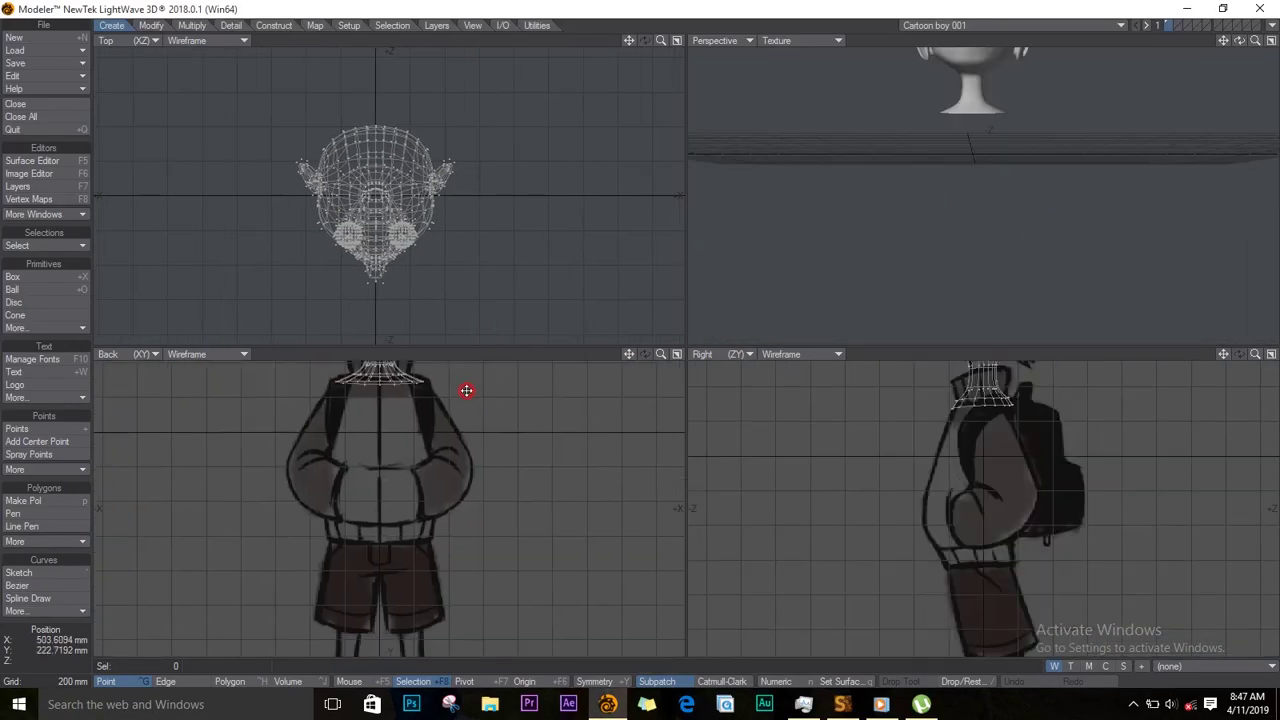
Step: Turn on symmetry in edge mode and select the whole open edge loop at the flared base of the neck
left_click_drag(447, 477, 432, 415, "alt")
key("space")
left_click(389, 394)
key("shift+y")
left_click(410, 394)
left_click(435, 392)
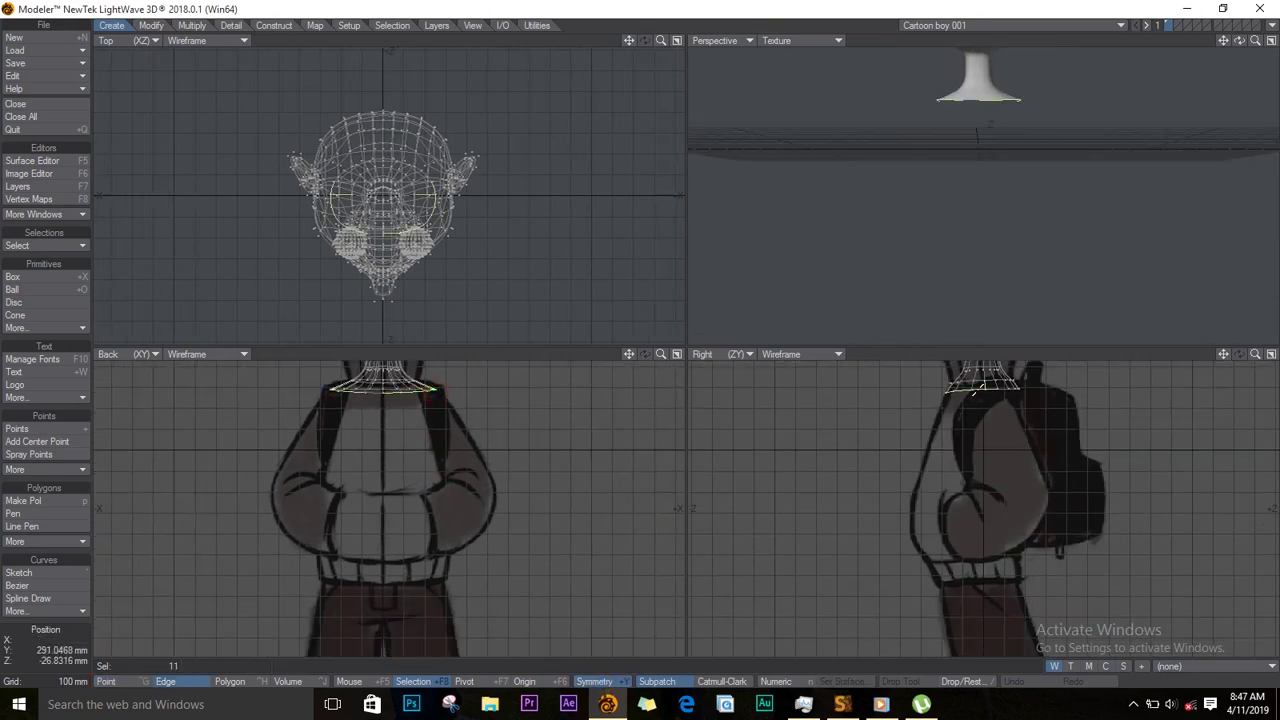
left_click(66, 246)
left_click(67, 248)
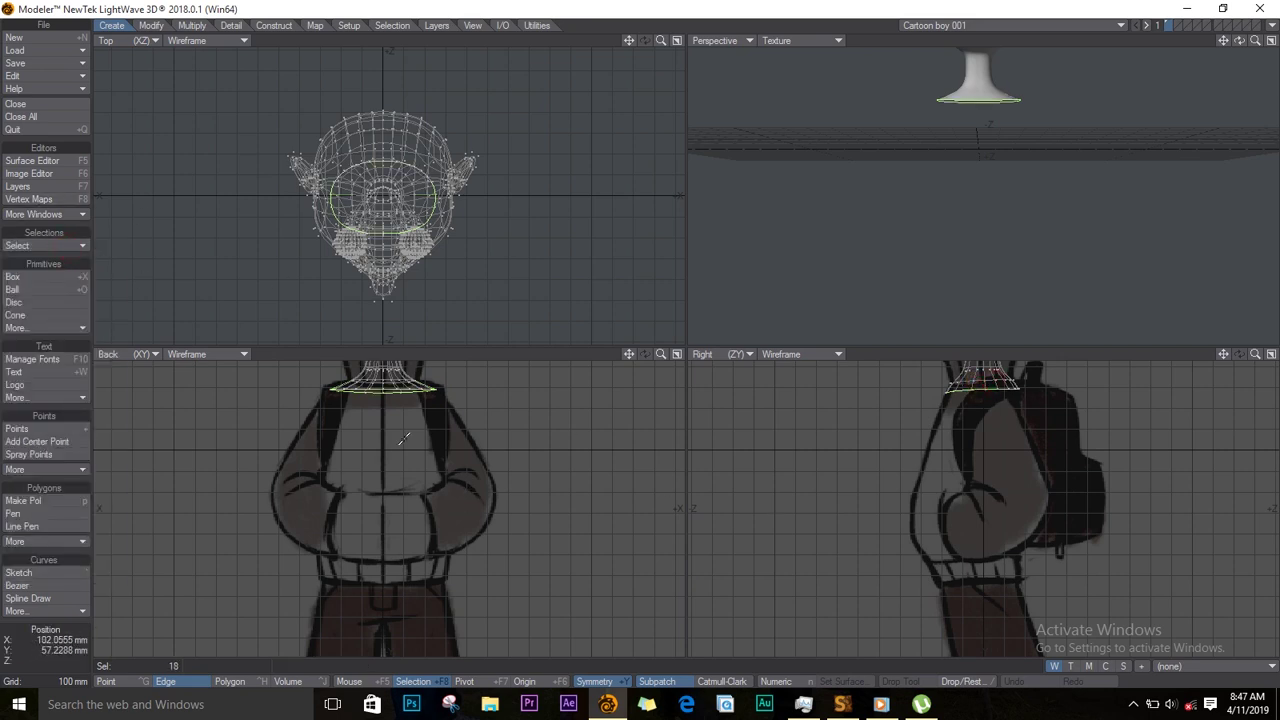
Step: Extend the selected edge loop down to the chest and set the action center to Mouse
key("e")
key("t")
left_click_drag(993, 401, 970, 466)
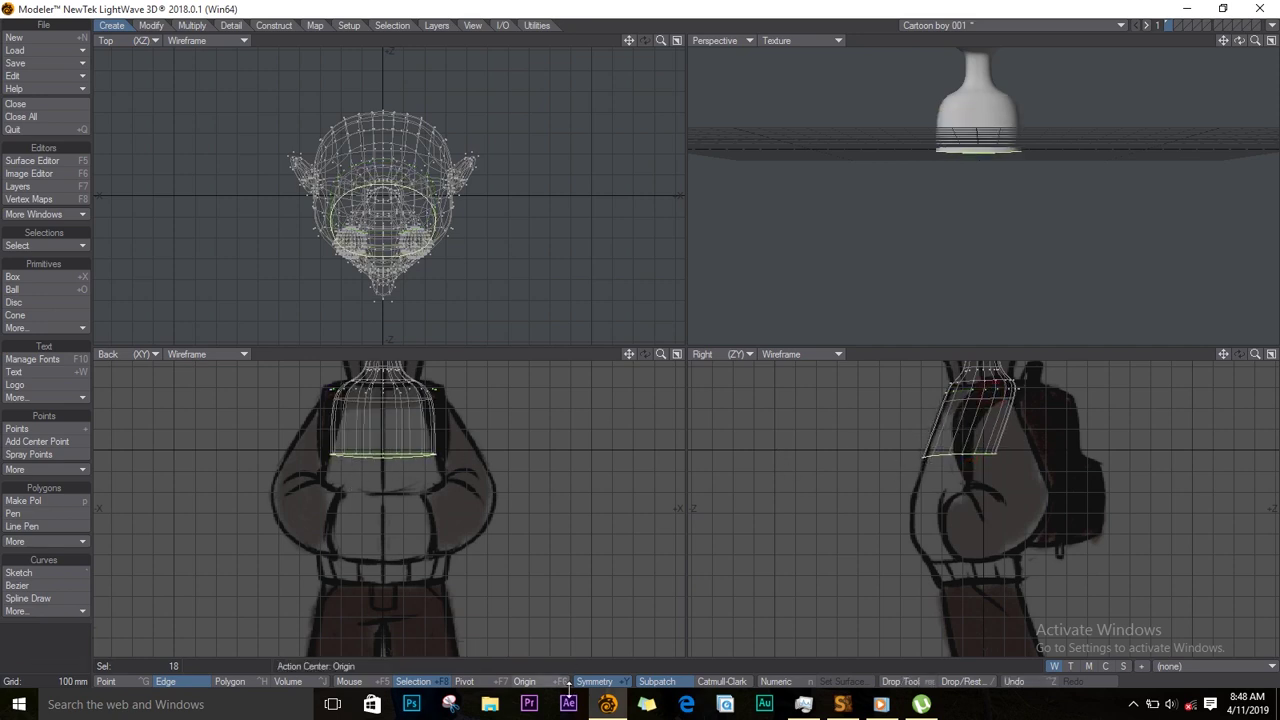
left_click(349, 681)
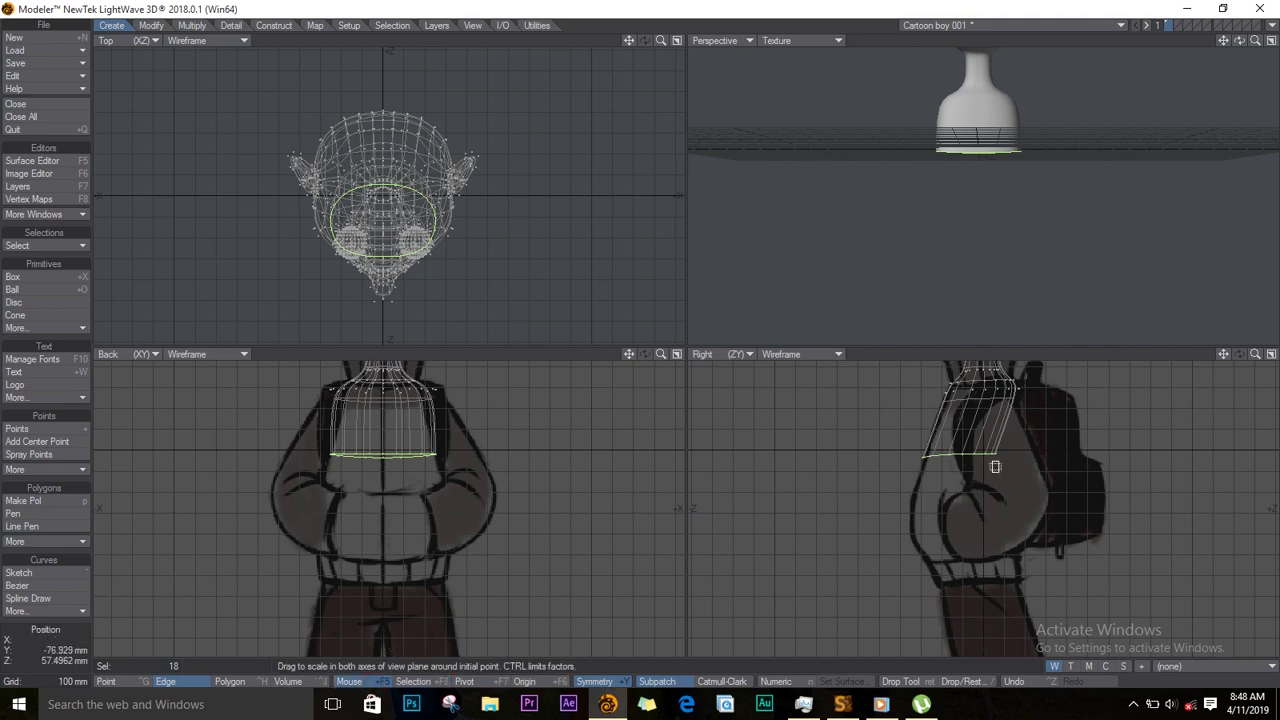
Step: Stretch the chest edge loop in the side and front views to fit the torso sketch and position it at the upper chest
left_click_drag(926, 457, 959, 463)
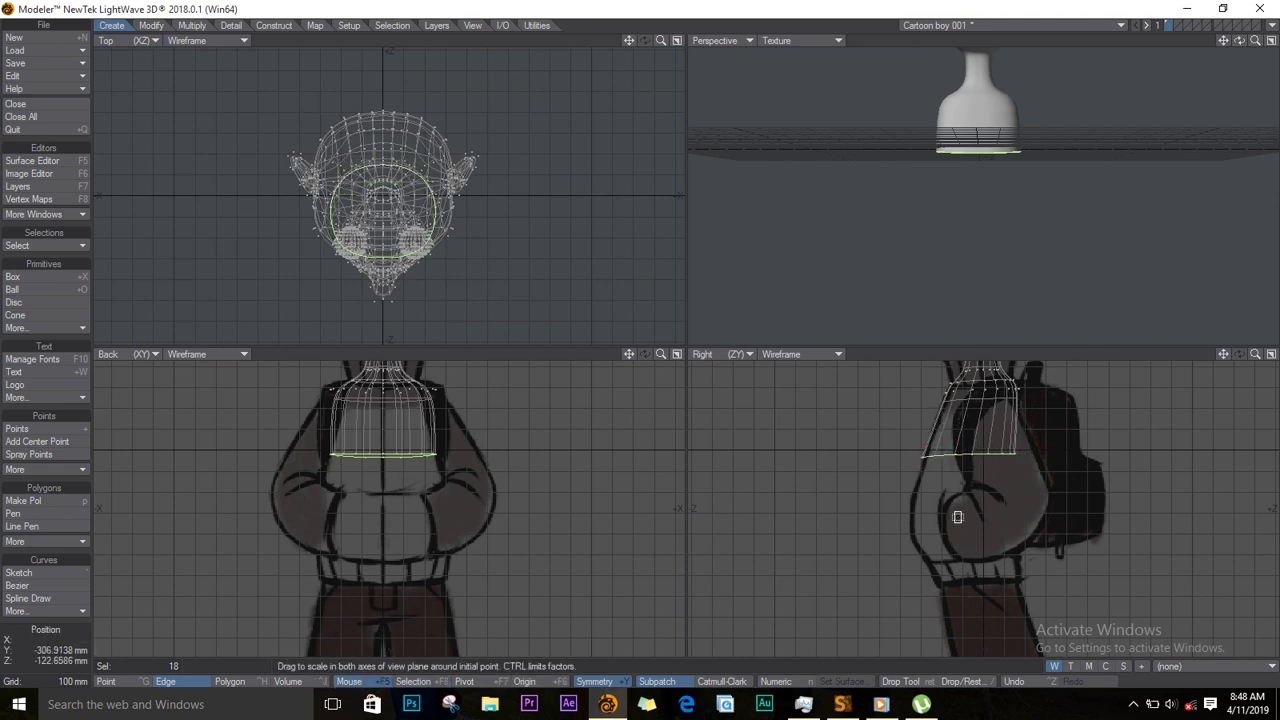
left_click_drag(926, 458, 894, 458)
mouse_move(381, 446)
left_mouse_down()
mouse_move(393, 460)
mouse_move(383, 442)
left_mouse_up()
key("t")
mouse_move(988, 426)
left_mouse_down()
mouse_move(999, 428)
mouse_move(986, 430)
left_mouse_up()
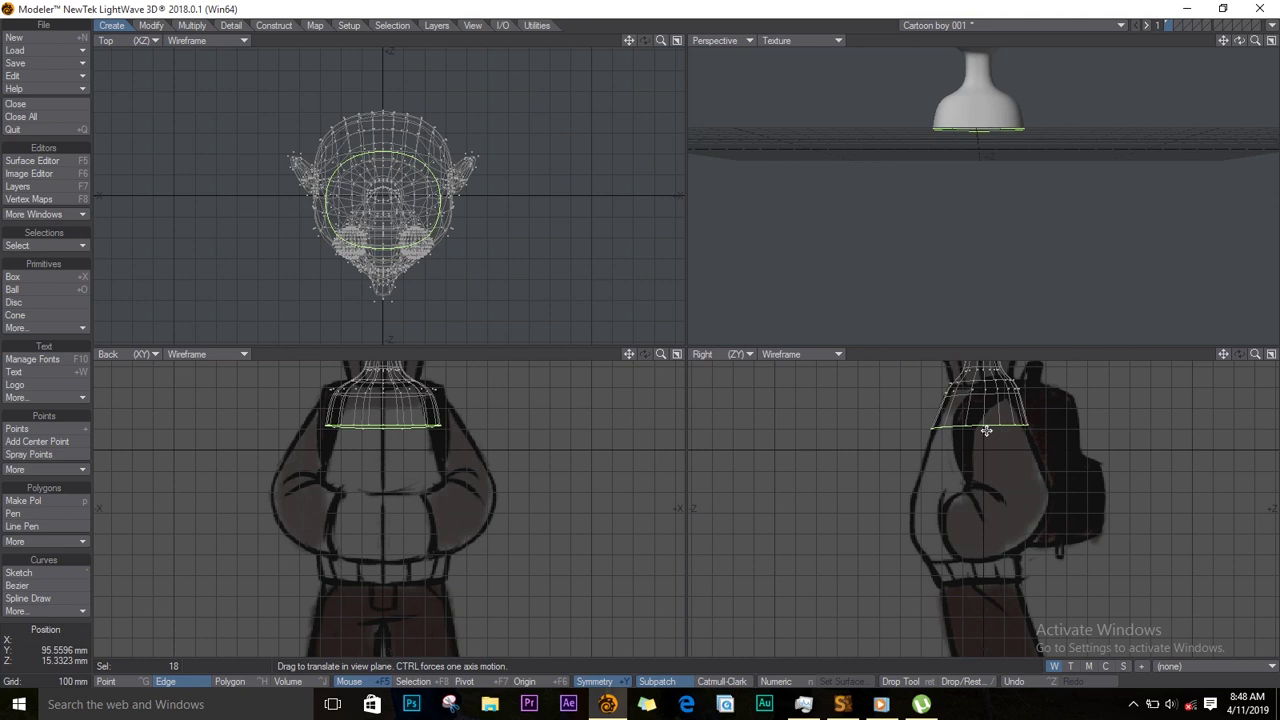
Step: Extend another edge loop down to mid-chest and stretch it to the jacket's width and depth in the sketch
key("h")
left_click_drag(933, 429, 980, 455)
key("t")
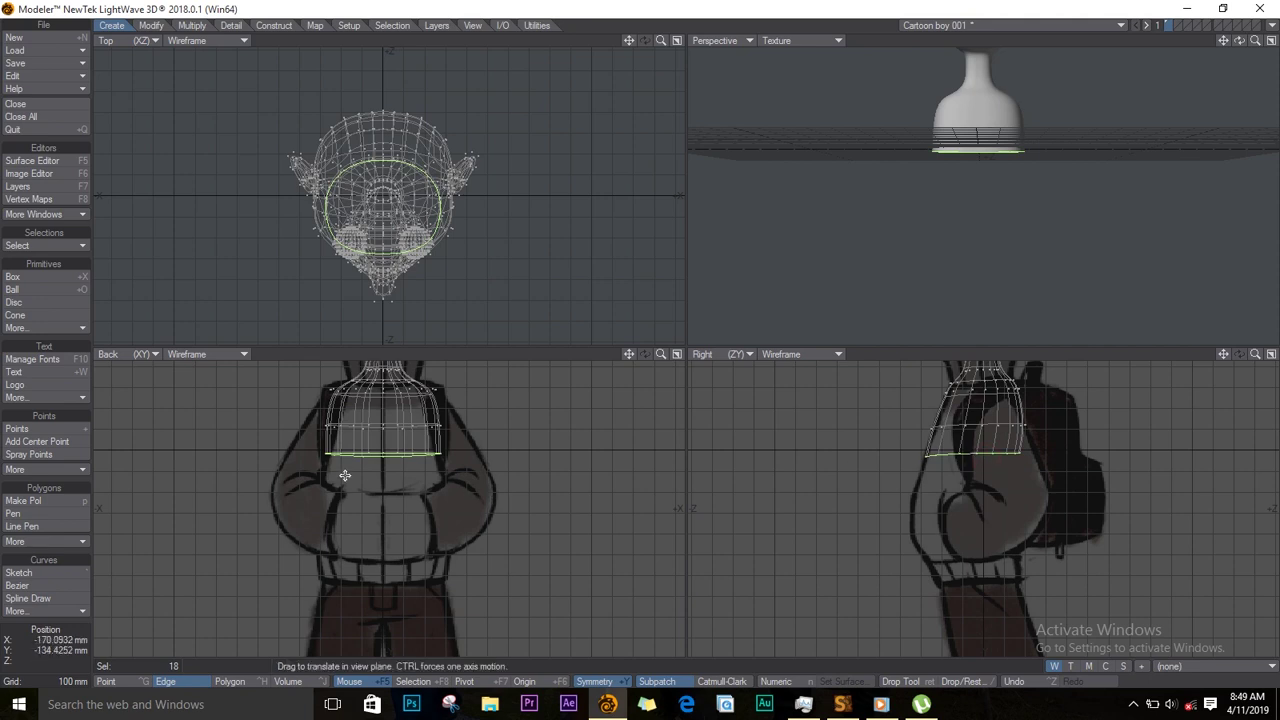
key("h")
left_click_drag(370, 461, 391, 465)
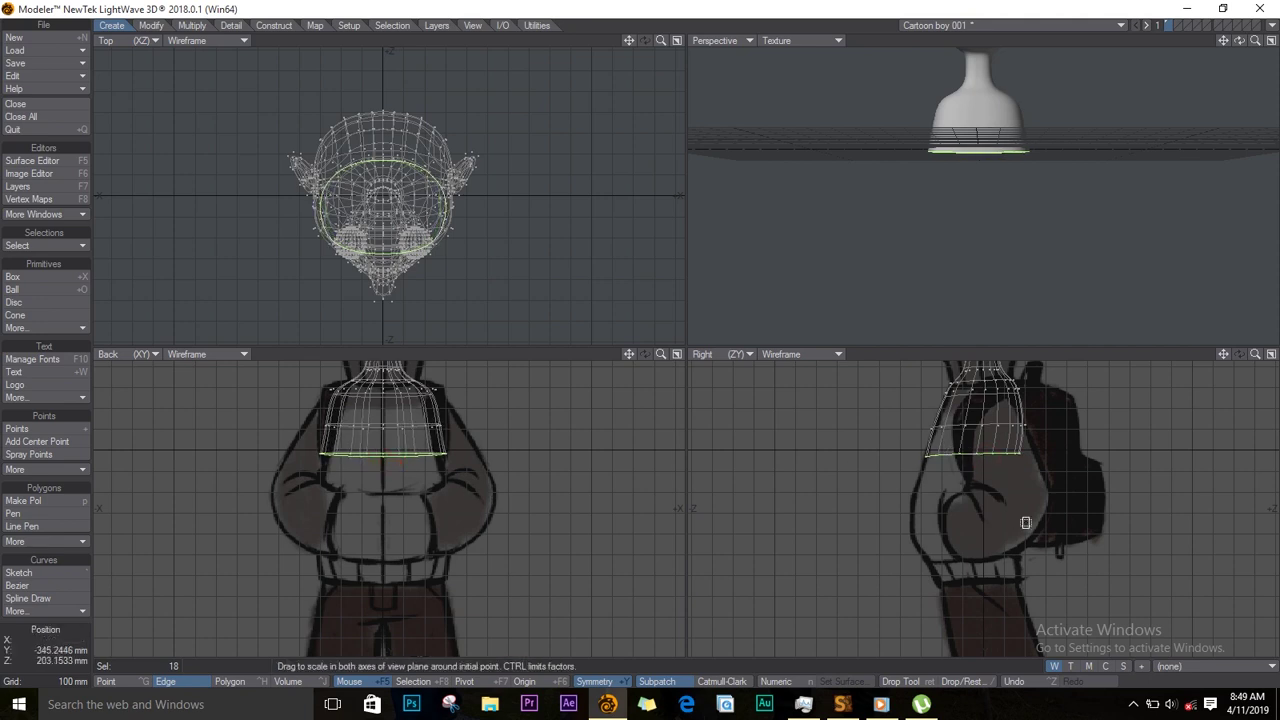
Step: Extend the torso down and forward to just above the pocket line and narrow the new loop in the front view
key("t")
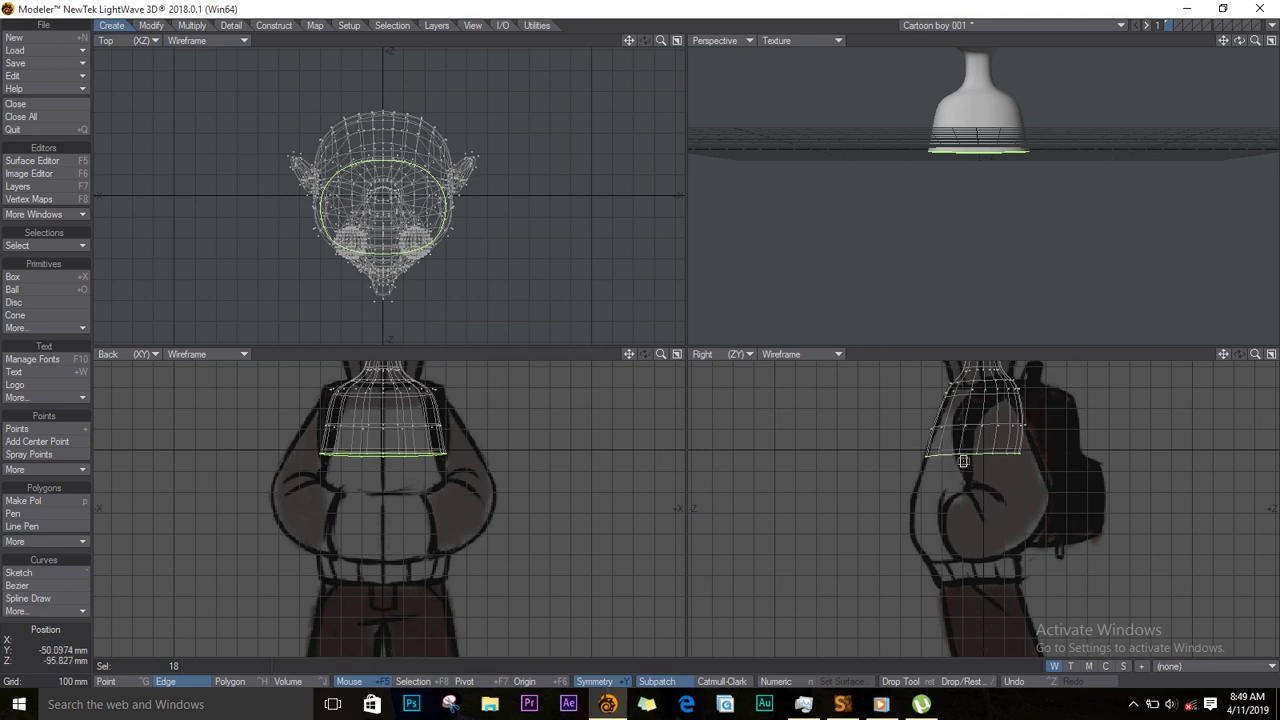
left_click_drag(988, 457, 950, 499)
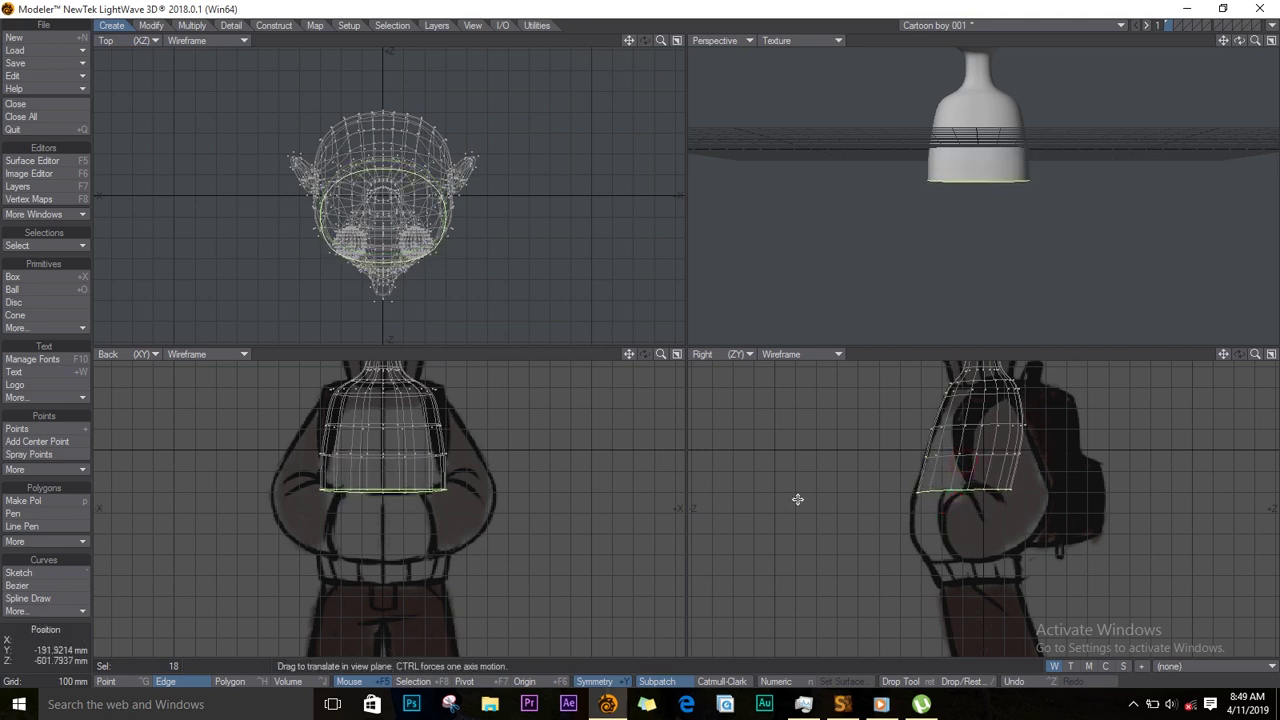
key("h")
left_click_drag(356, 493, 383, 492)
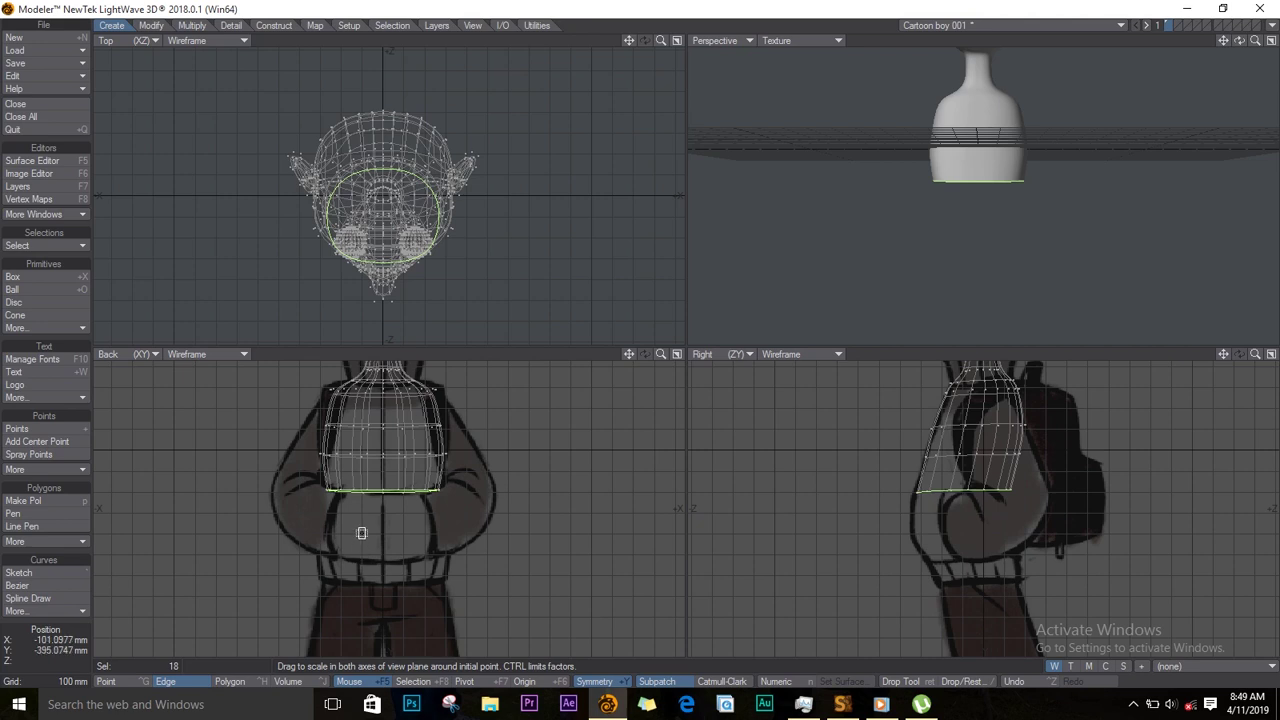
Step: Extend the torso down to the belly along the side sketch and adjust the new loop's width in the front view
key("e")
left_click_drag(384, 511, 350, 555)
key("t")
left_click_drag(974, 523, 959, 549)
key("h")
left_click_drag(380, 530, 396, 533)
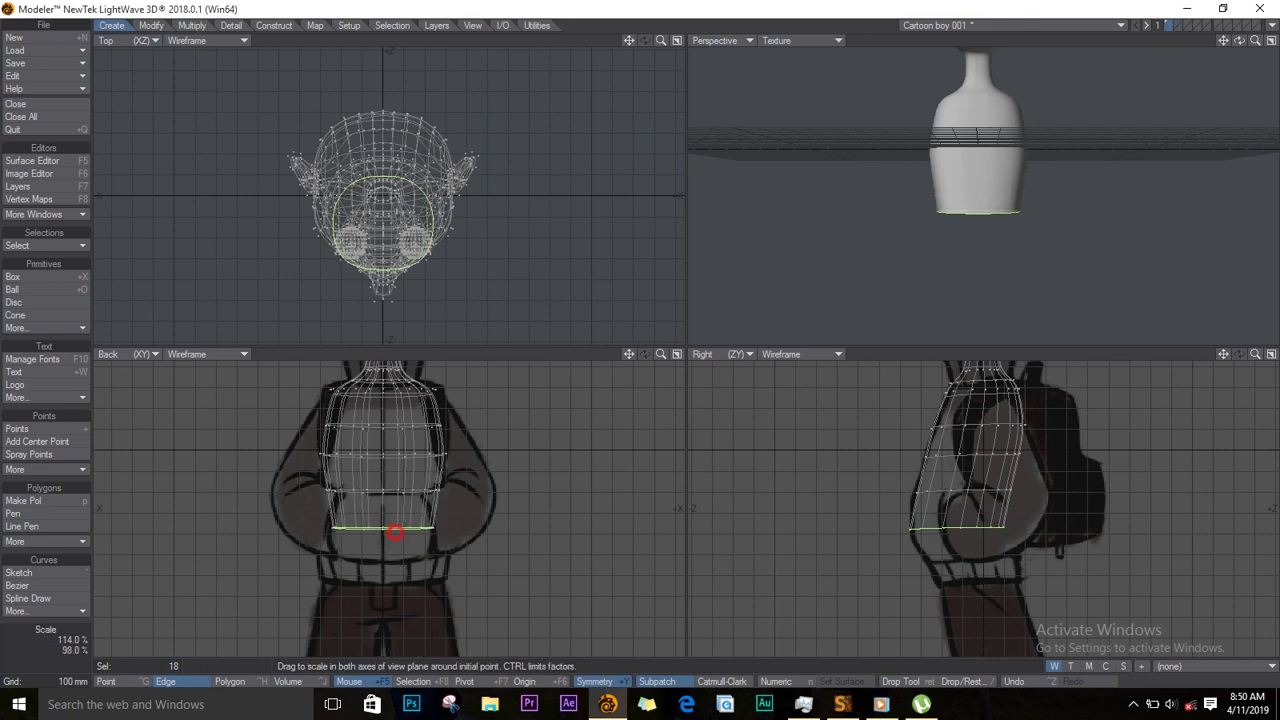
Step: Extend the torso down to the top of the jacket's waistband and stretch the new loop to match the sketch
key("t")
left_click_drag(958, 531, 930, 551)
key("h")
left_click_drag(378, 558, 398, 567)
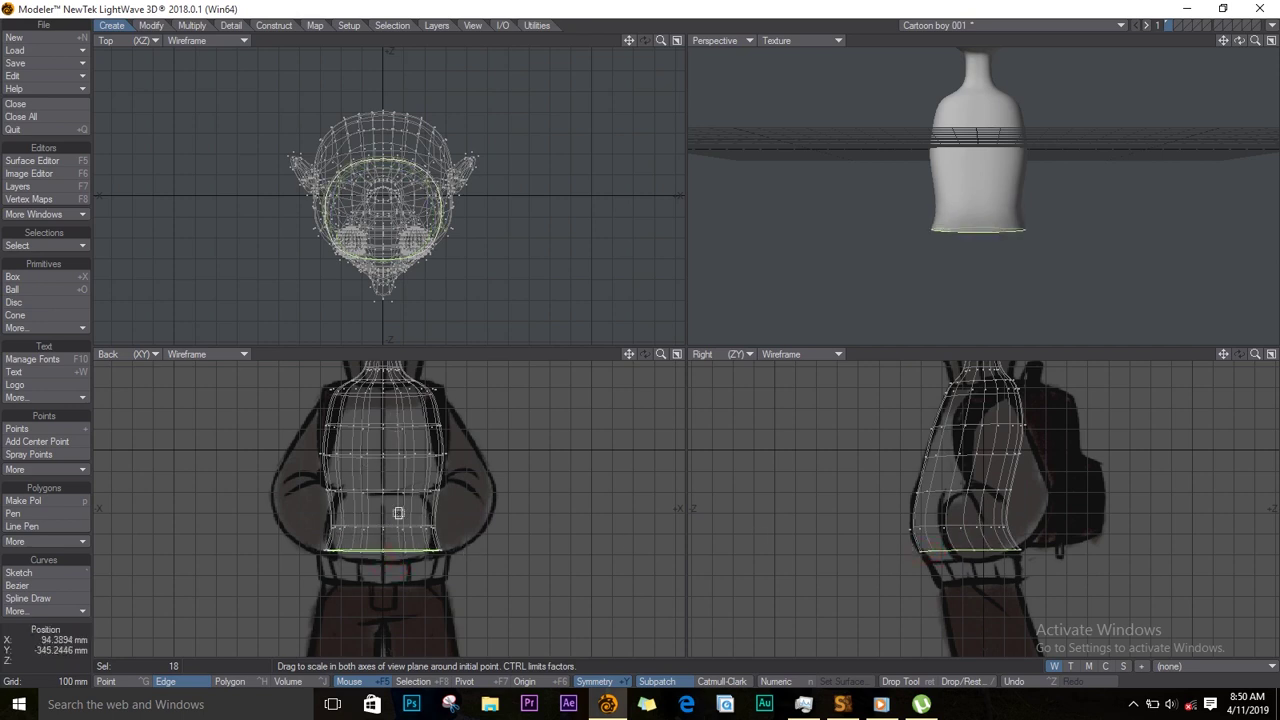
Step: Extend the torso to the waistband's lower edge, fit the final loop to both reference views, and clear the selection
left_click_drag(373, 556, 371, 590)
mouse_move(947, 585)
left_mouse_down()
mouse_move(935, 586)
mouse_move(985, 578)
mouse_move(943, 586)
left_mouse_up()
key("t")
key("h")
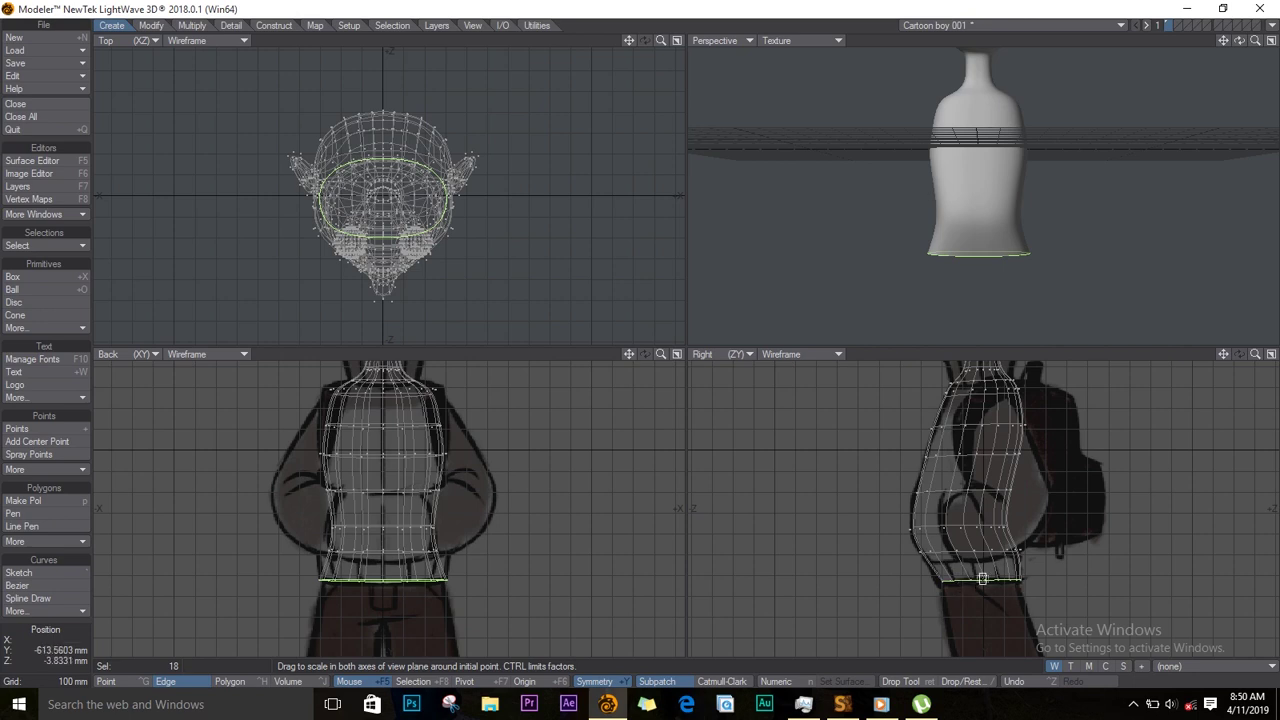
key("slash")
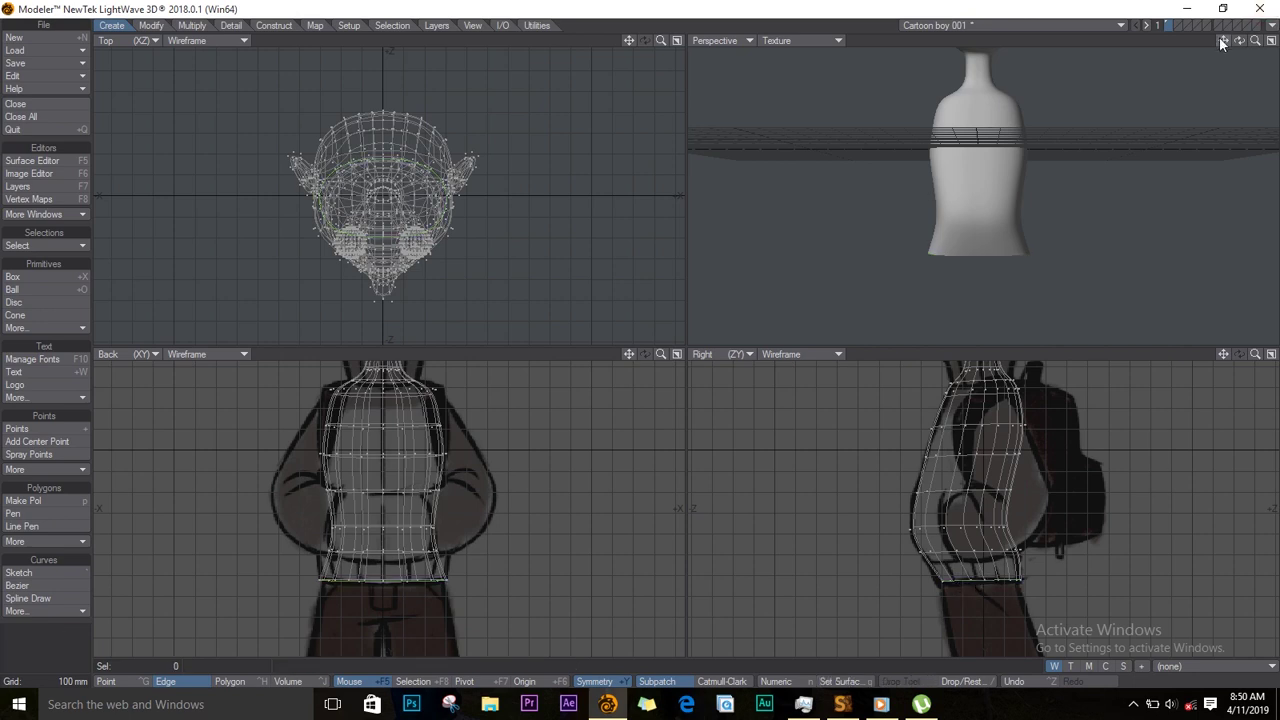
Step: Select the full edge loop across the upper chest, stretch it to about 106% width, and clear the selection
left_click_drag(1239, 41, 600, 160)
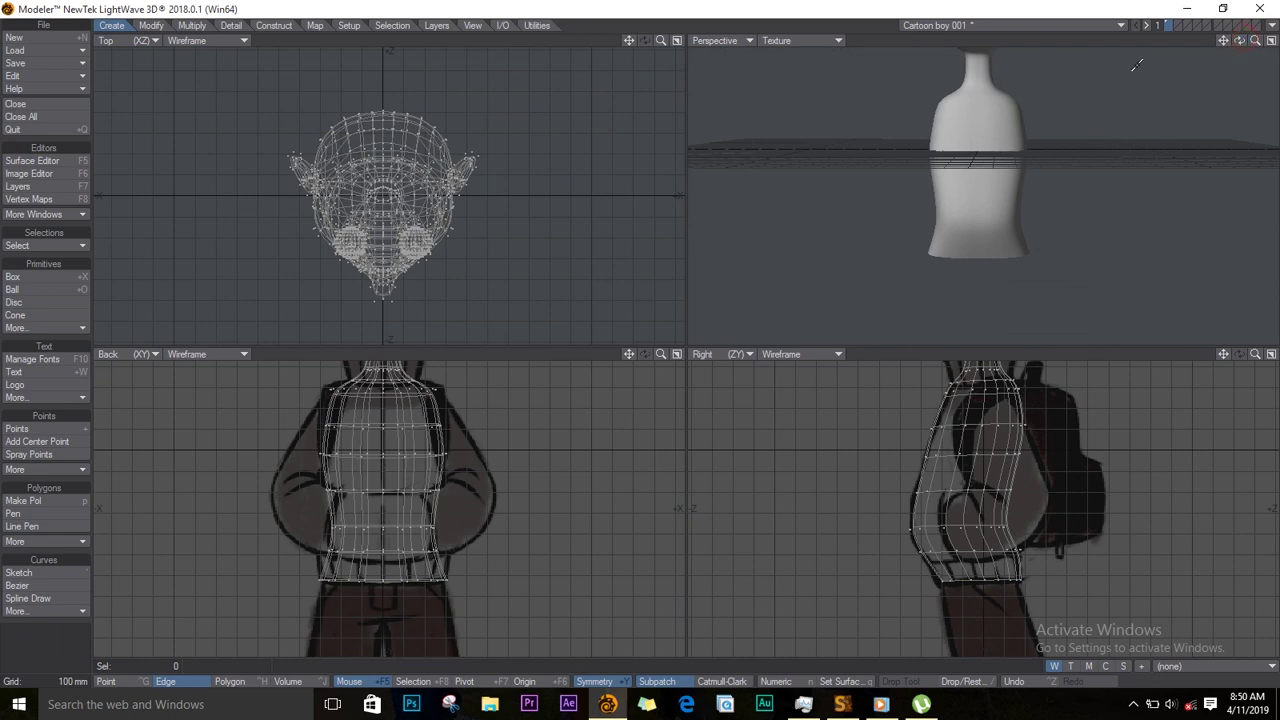
left_click(380, 428)
left_click(48, 245)
left_click(46, 303)
key("h")
left_click_drag(383, 426, 389, 428)
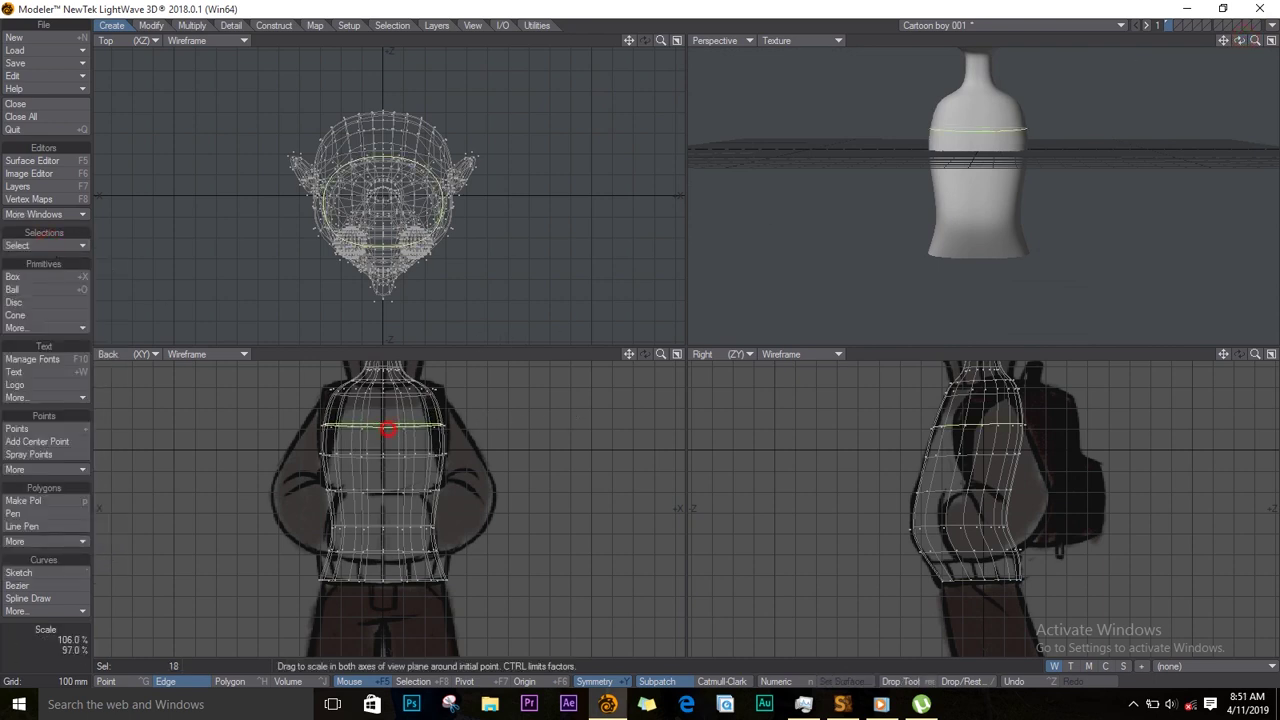
key("space")
key("slash")
Step: Show the perspective view as Textured Wire, select the front edges of the lower belly, and nudge them slightly forward
left_click_drag(1241, 42, 950, 222)
key("a")
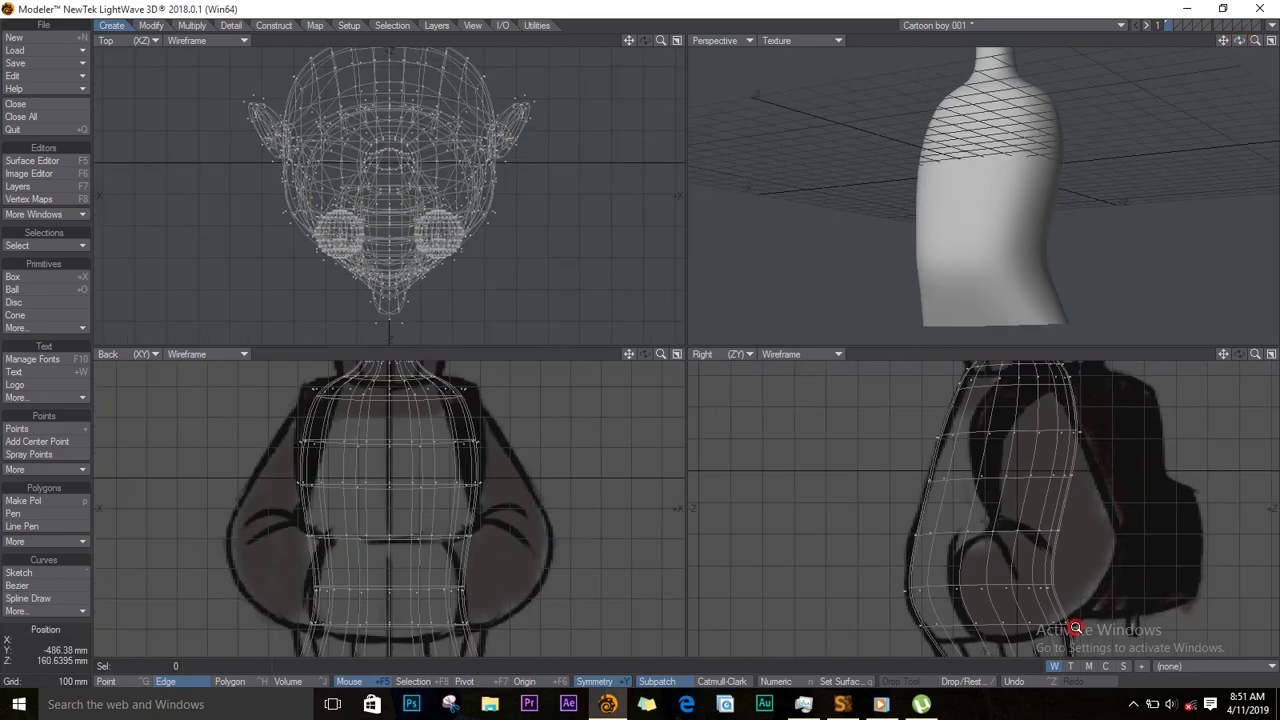
key("period")
left_click(790, 40)
left_click(822, 120)
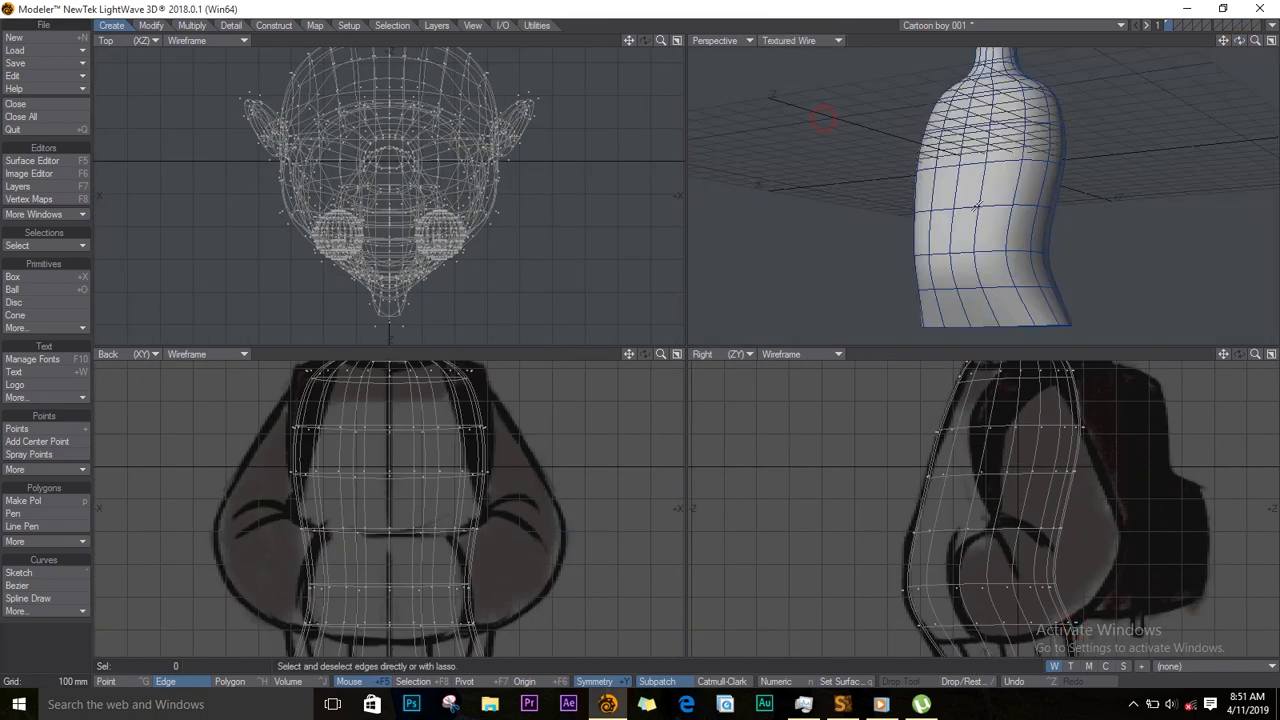
left_click(962, 306)
left_click(948, 268)
key("t")
left_click_drag(922, 610, 920, 611)
key("Return")
key("slash")
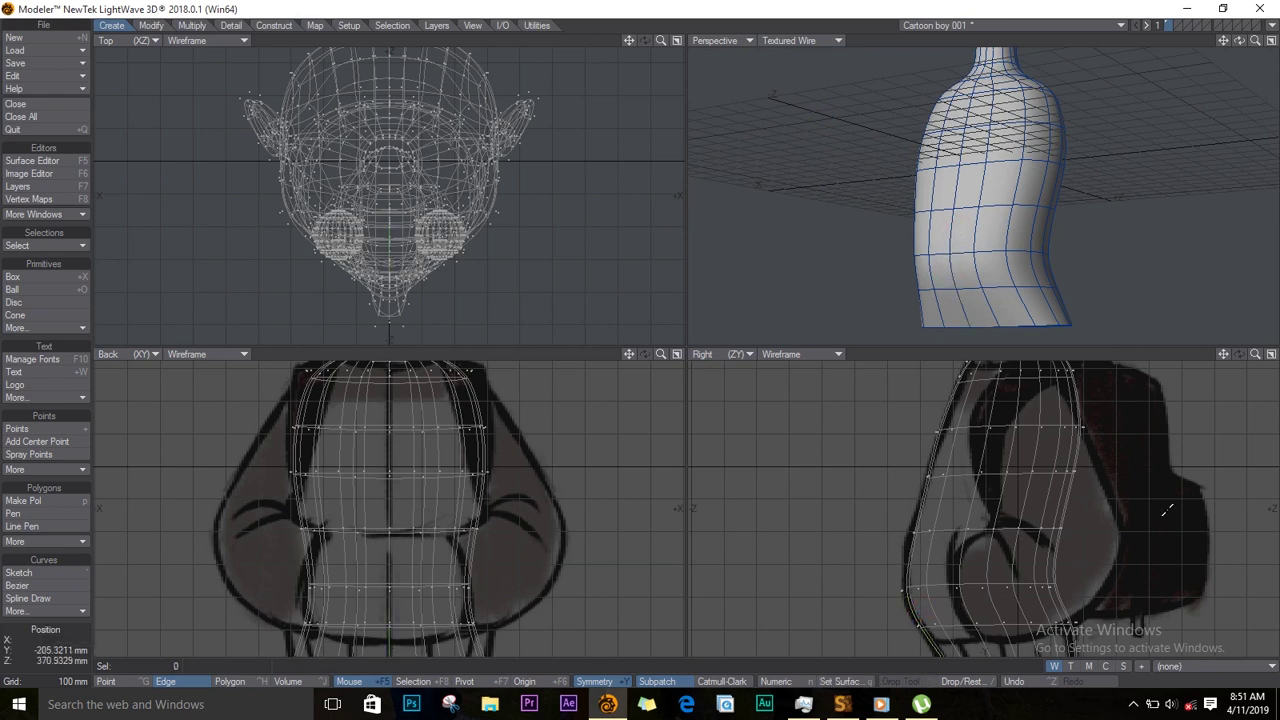
Step: Return the perspective view to Texture shading and rotate it to inspect the torso's shape
left_click(807, 40)
left_click(803, 112)
mouse_move(1239, 41)
left_mouse_down()
mouse_move(1272, 3)
mouse_move(1114, 75)
mouse_move(685, 2)
mouse_move(840, 60)
mouse_move(1000, 94)
mouse_move(486, 114)
mouse_move(880, 95)
left_mouse_up()
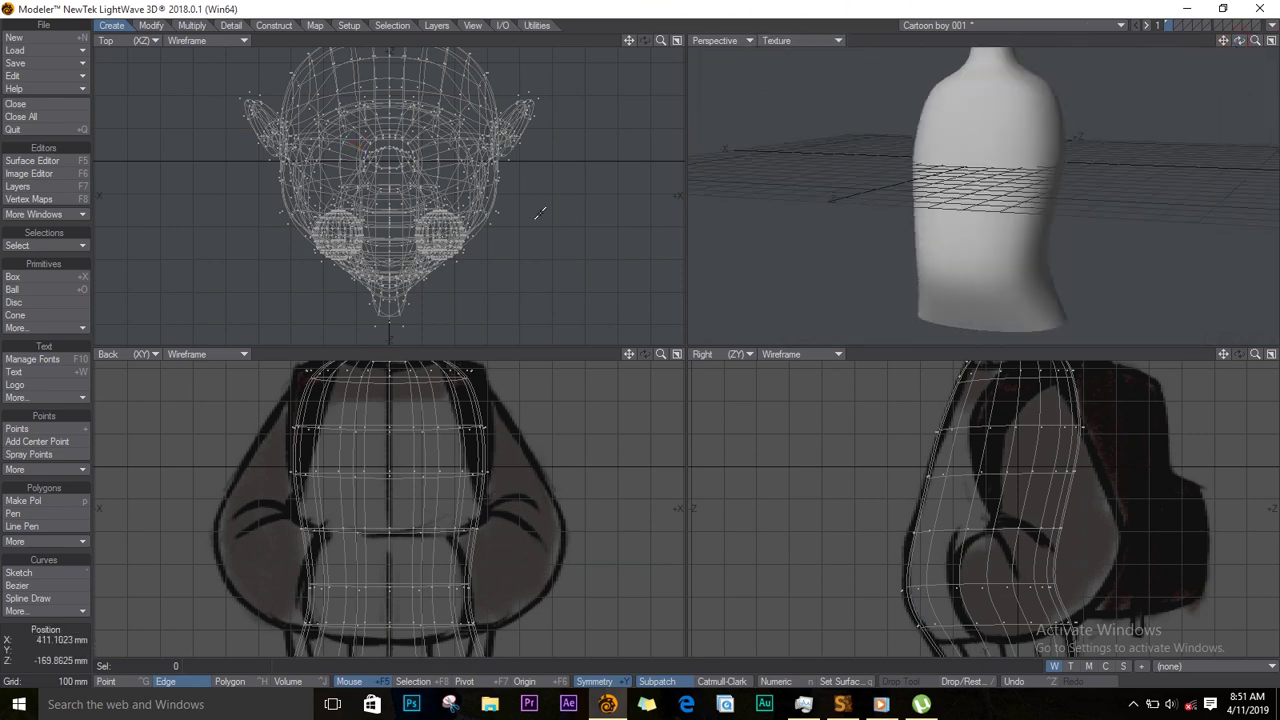
left_click_drag(1240, 41, 1206, 106)
Step: Switch to polygon mode and select two neighbouring polygons below the shoulder, mirrored on both sides of the torso
key("ctrl+h")
left_click(1040, 398)
left_click_drag(1240, 41, 1070, 25)
left_click(1052, 164)
left_click(1021, 169)
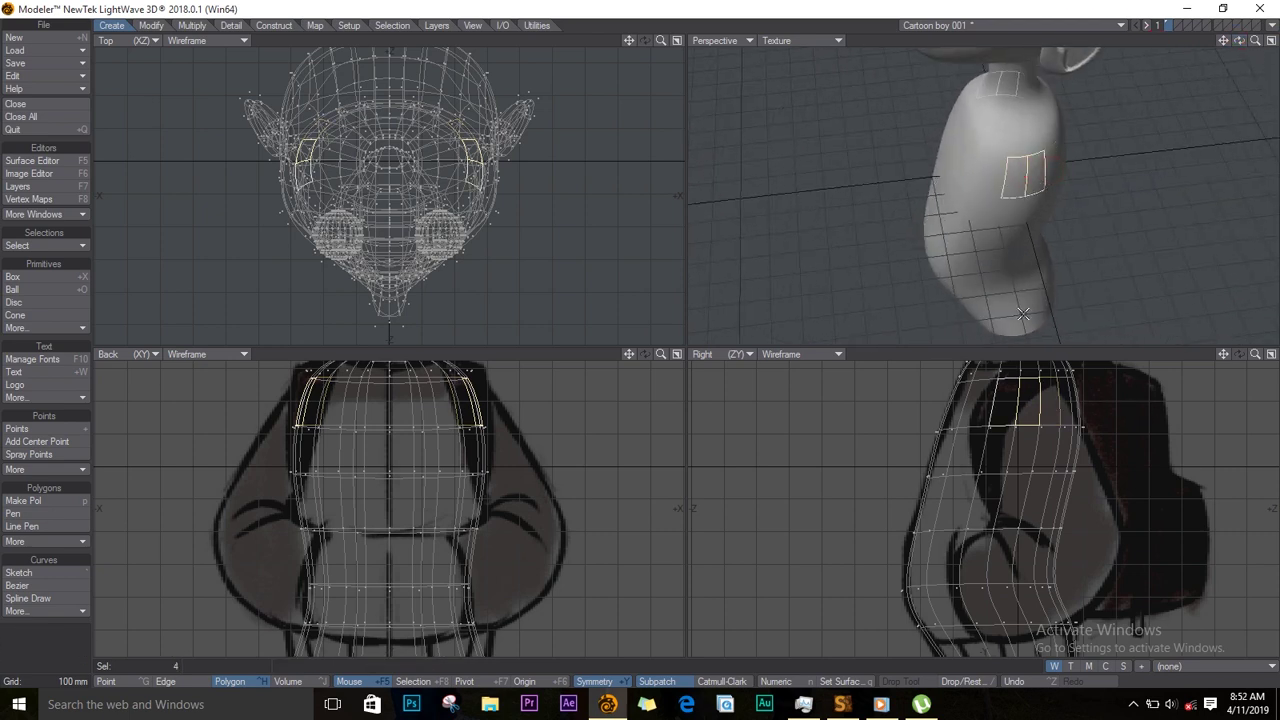
key("Delete")
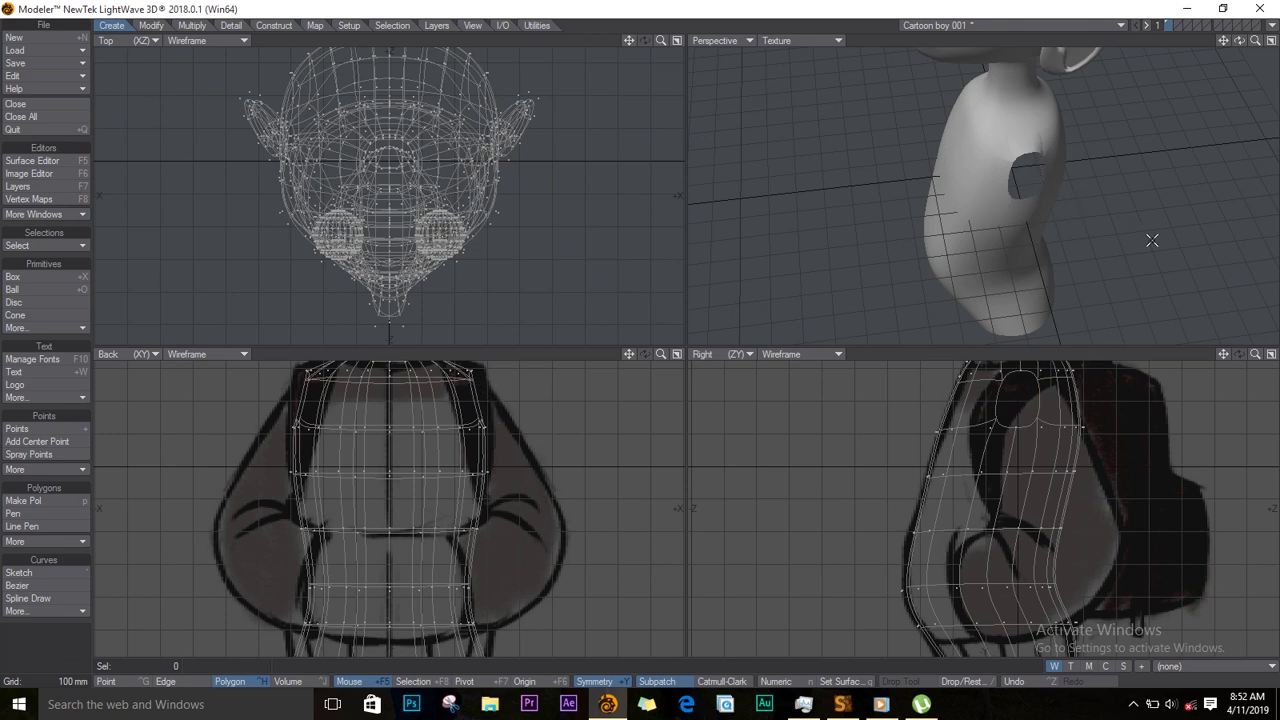
key("a")
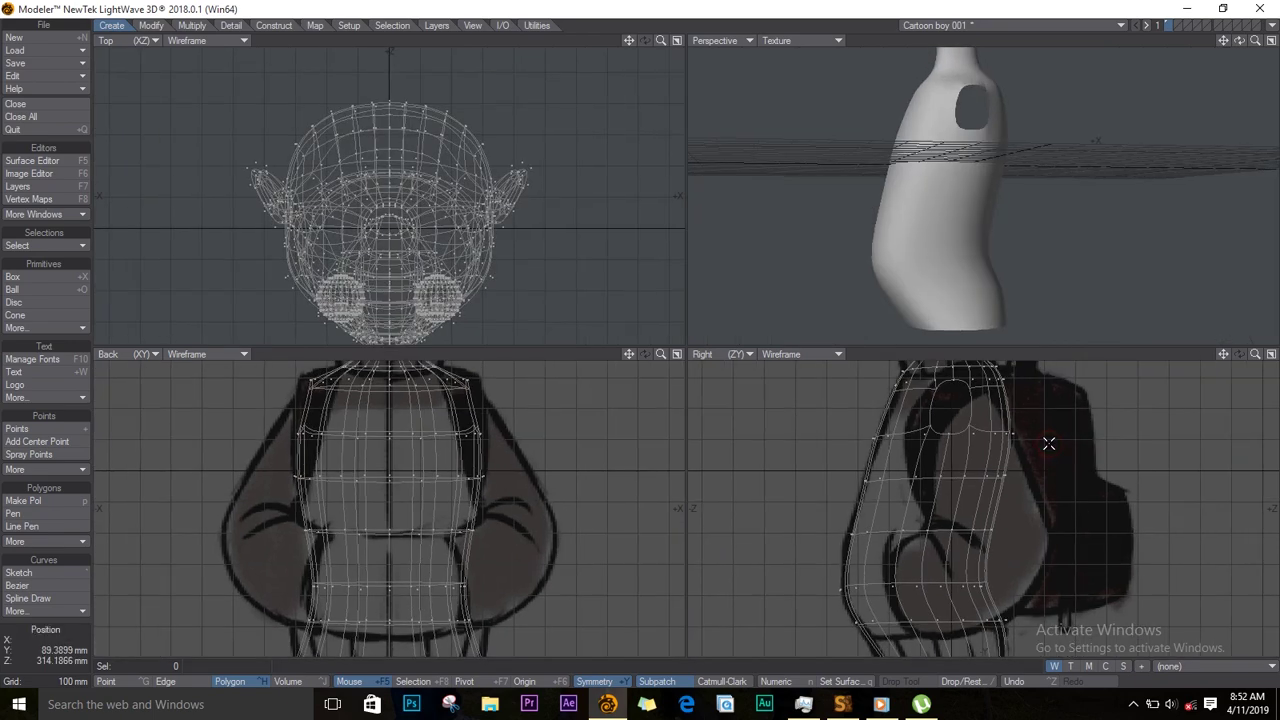
key("ctrl+z")
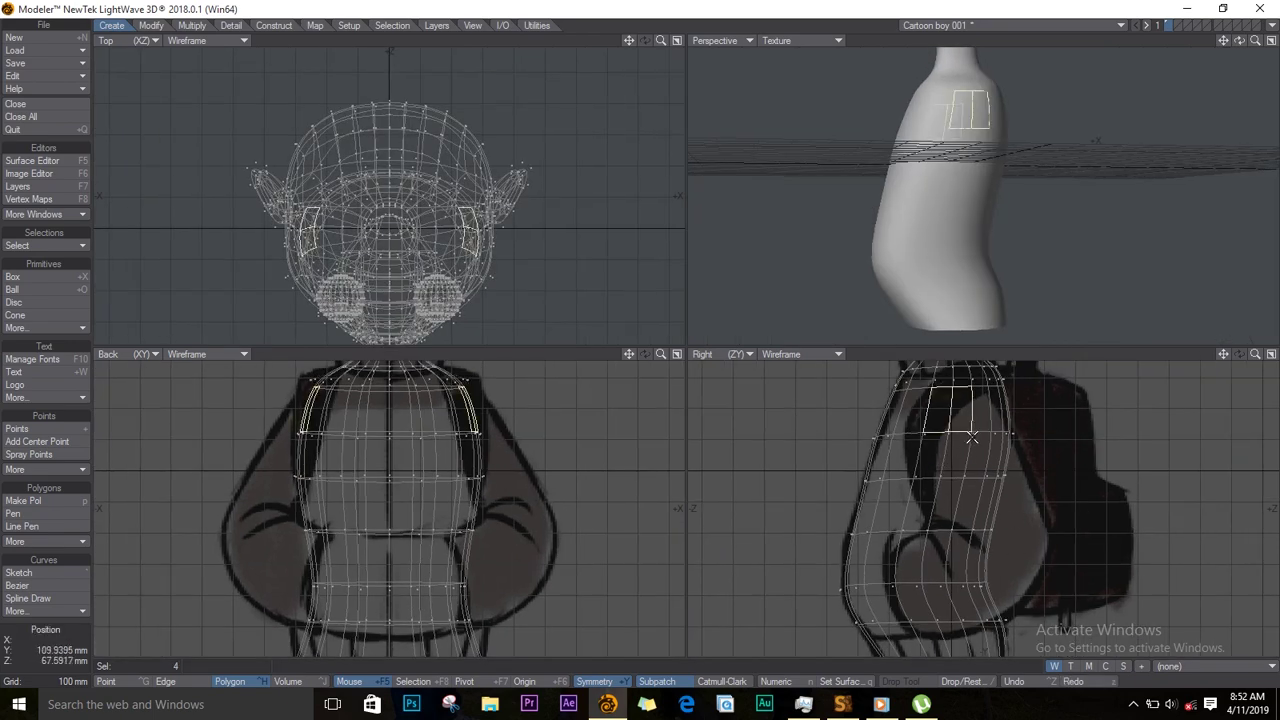
Step: Extend the selection to the six polygons of each arm area and delete them to open the armholes
mouse_move(978, 418)
left_mouse_down()
mouse_move(977, 434)
mouse_move(928, 455)
left_mouse_up()
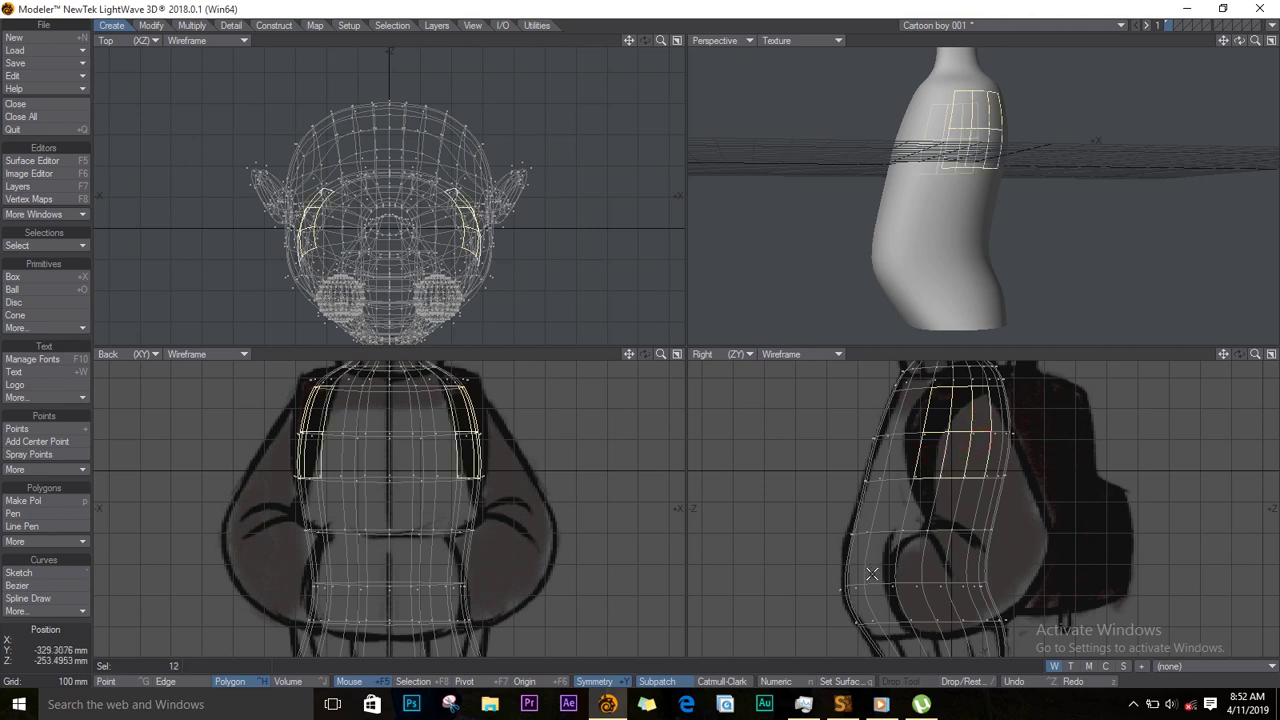
key("Delete")
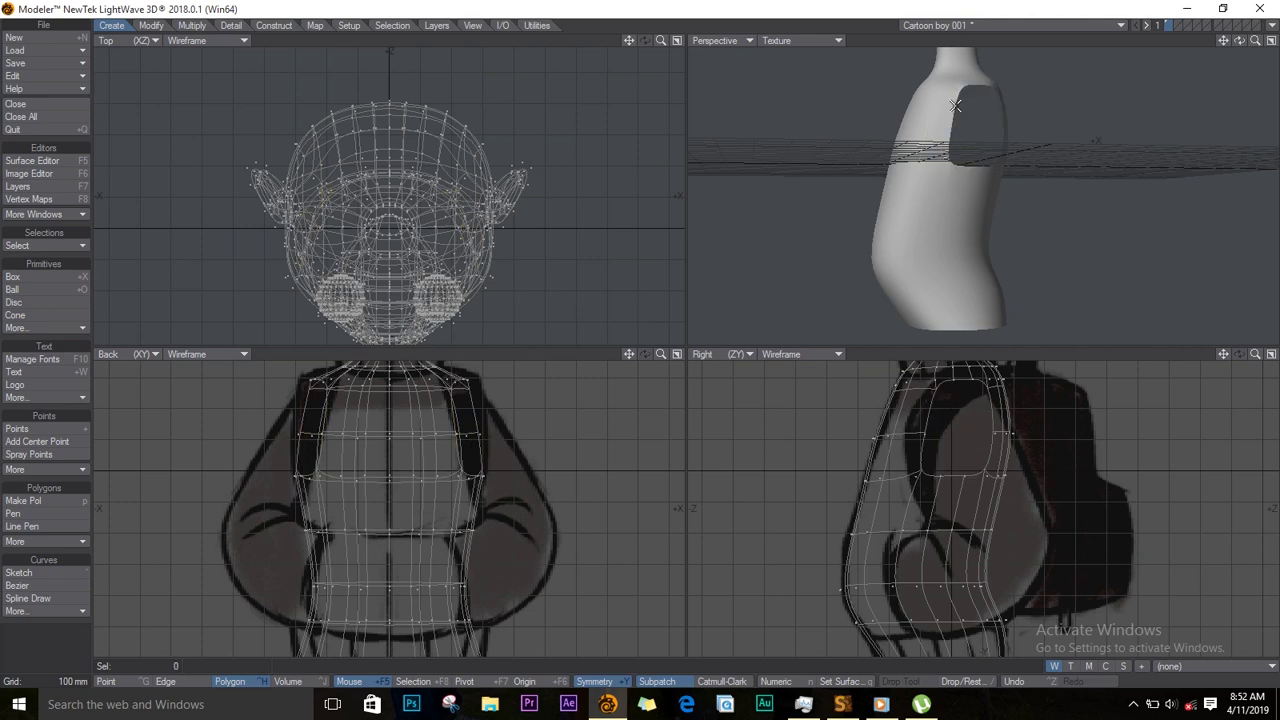
Step: Switch to edge mode and select all the edges around both armholes
key("space")
key("space")
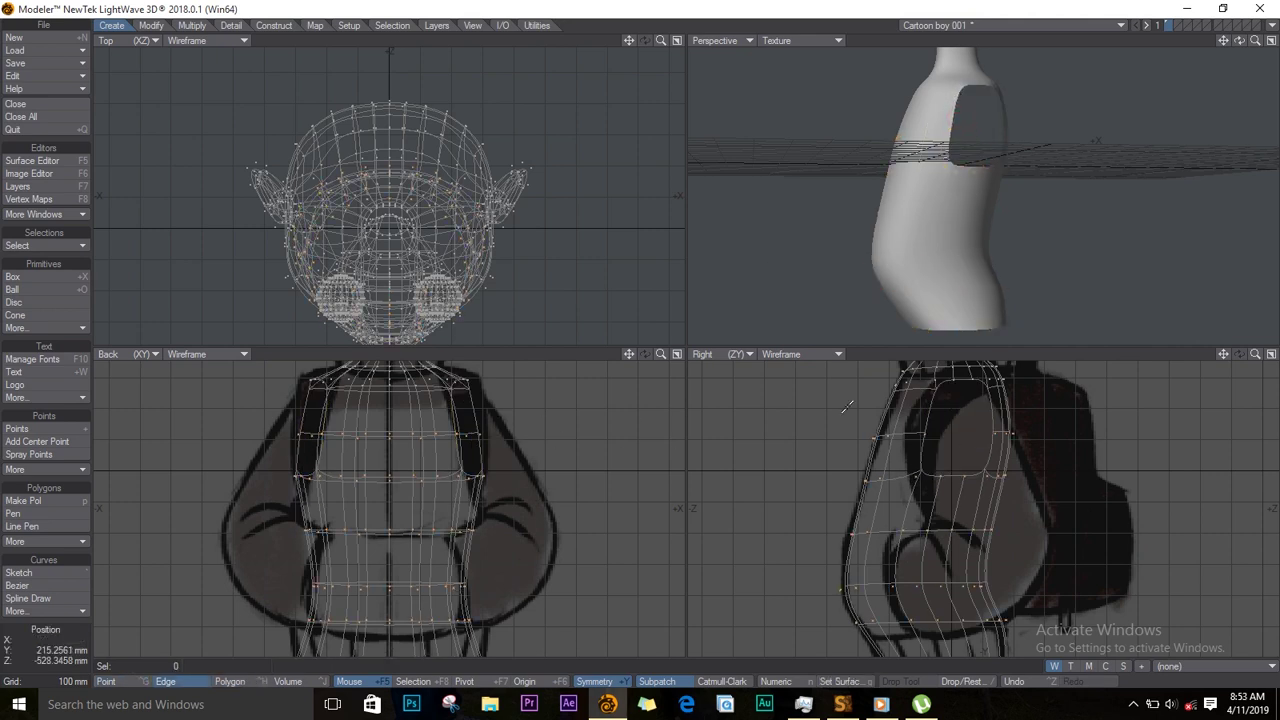
mouse_move(931, 403)
left_mouse_down()
mouse_move(918, 448)
mouse_move(960, 480)
mouse_move(988, 446)
mouse_move(989, 408)
left_mouse_up()
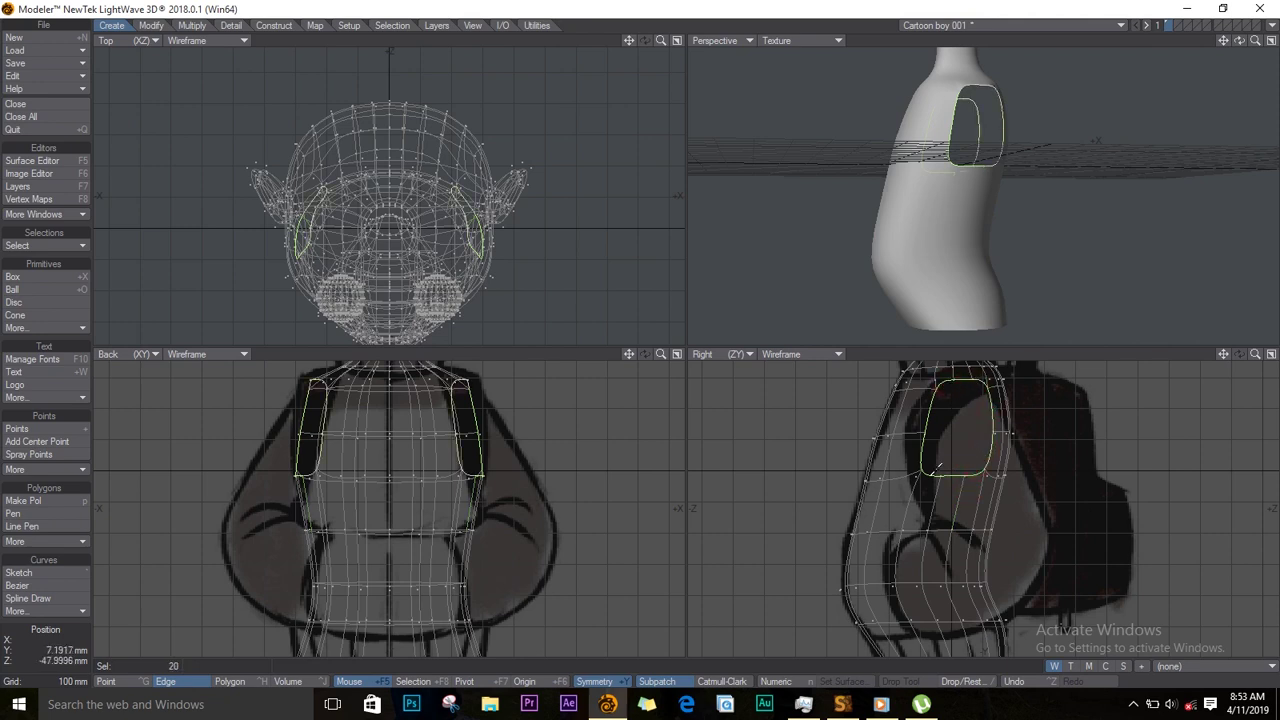
key("ctrl+z")
Step: Reshape the armholes into long ovals in the side view by pulling their lower and side points outward
key("t")
left_click_drag(937, 476, 934, 502)
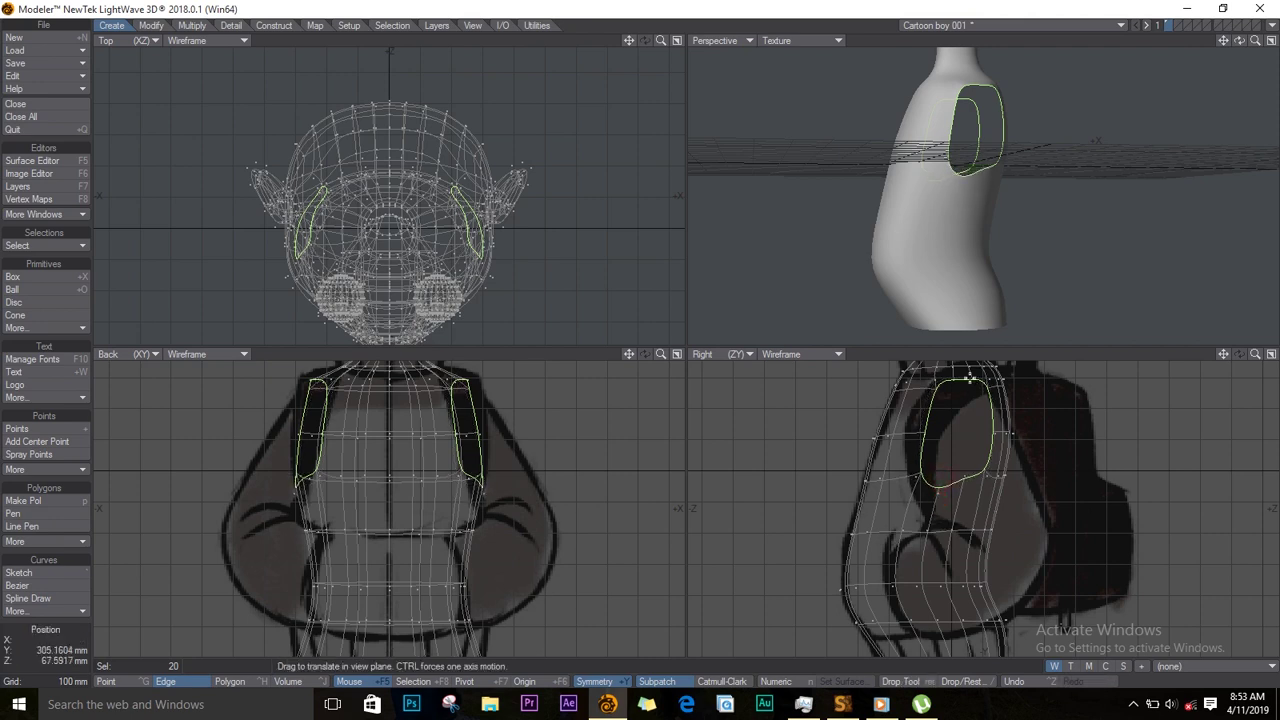
left_click_drag(941, 398, 993, 398)
left_click_drag(994, 443, 970, 488)
Step: Extend the armhole edges outward and rotate the new loops downward to follow the upper sleeves in the front view
key("e")
key("t")
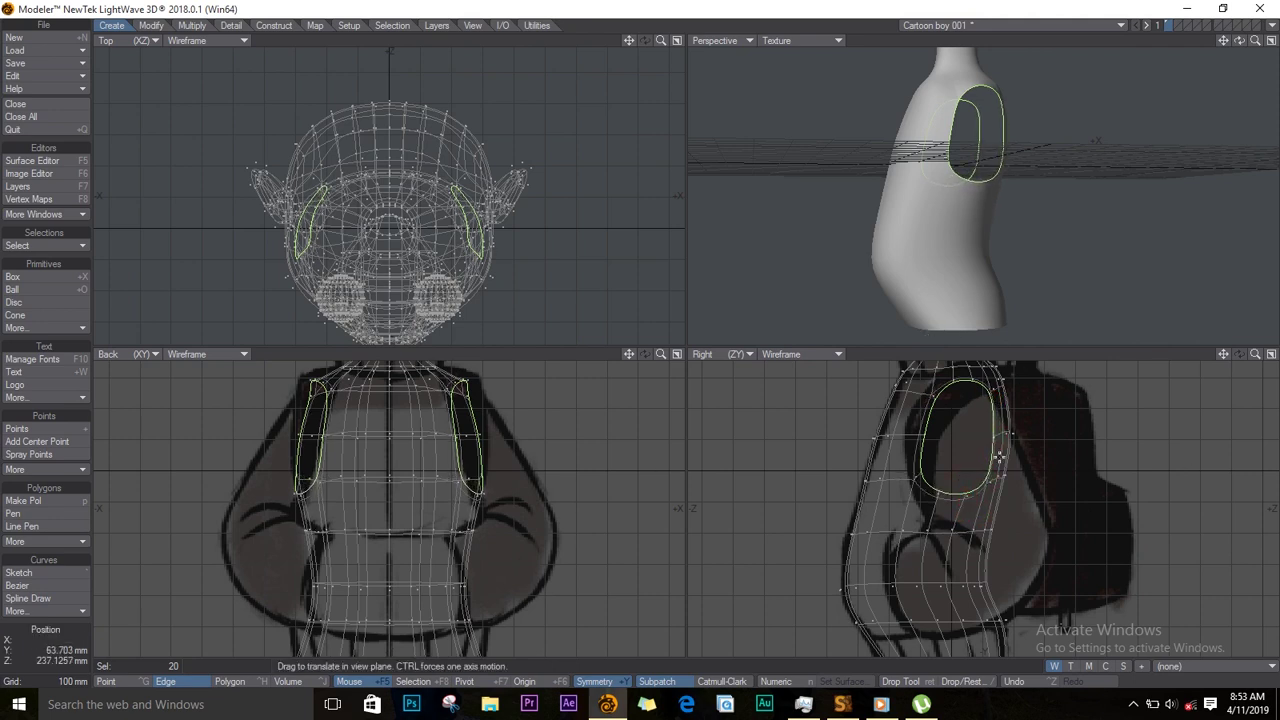
key("y")
left_click_drag(484, 460, 458, 552)
Step: Extend the armhole edges outward down the upper sleeves and scale the new loops wider in the side view
key("t")
key("h")
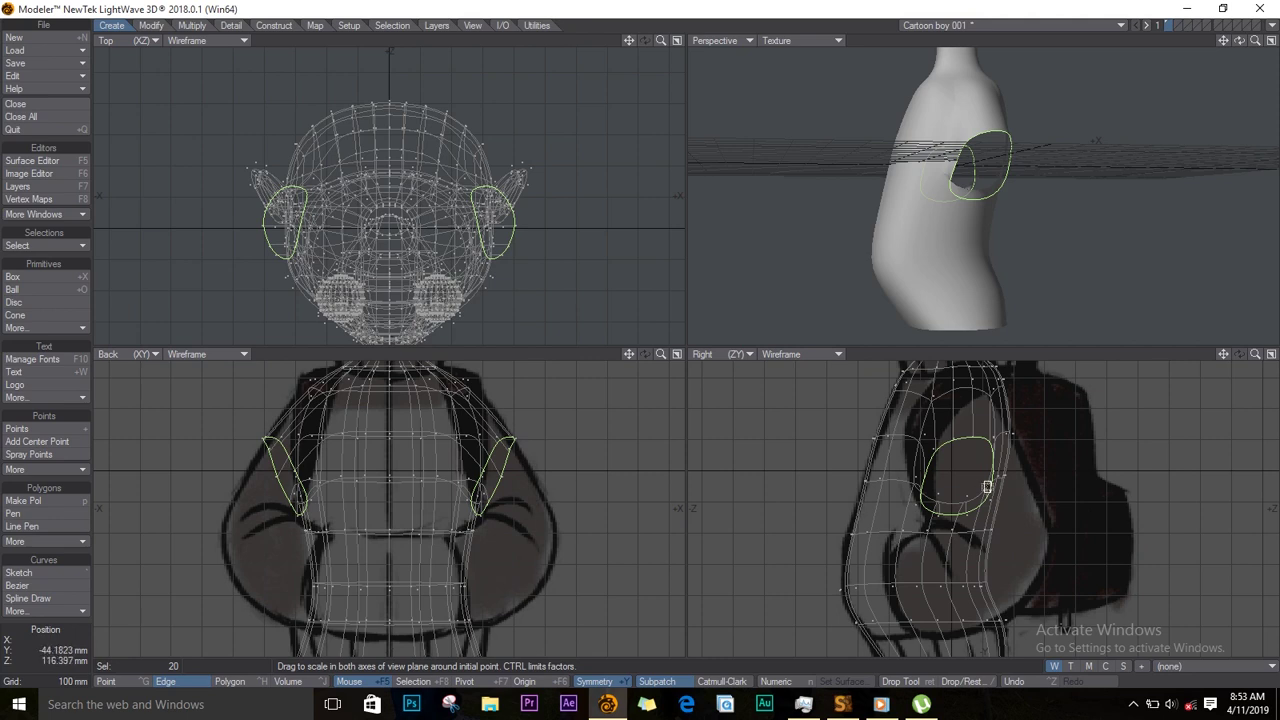
left_click_drag(1004, 489, 966, 476)
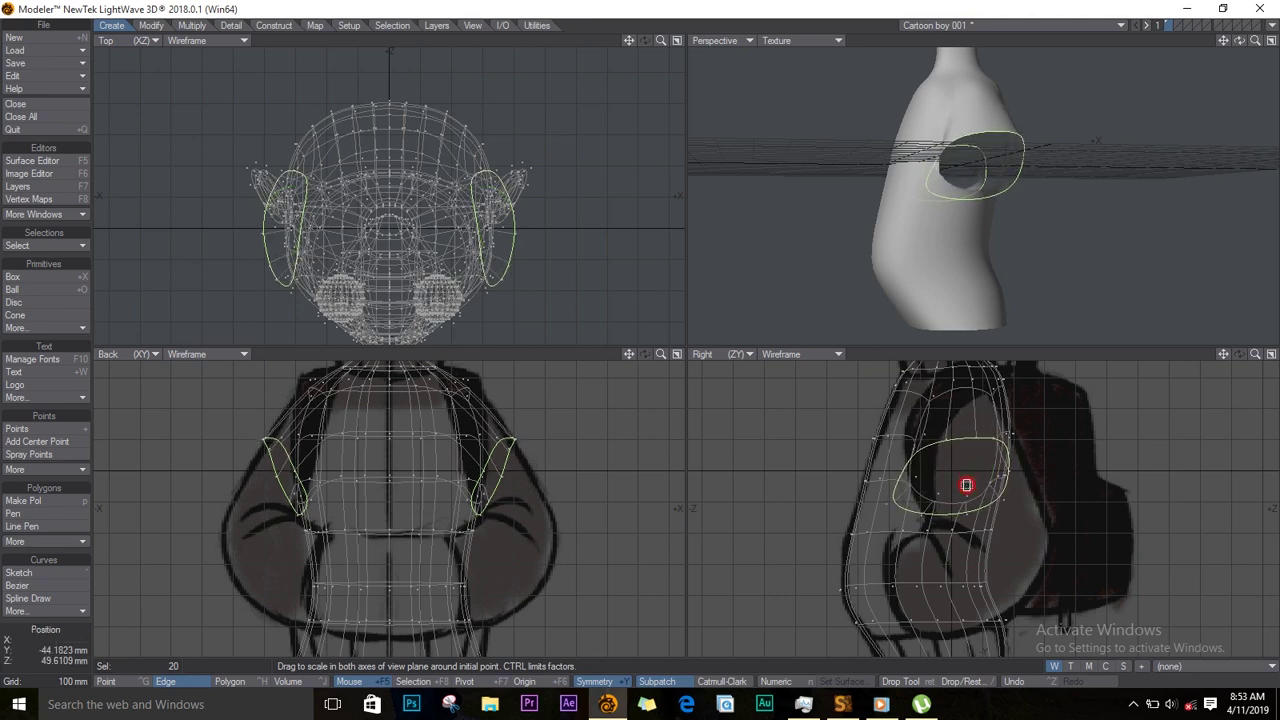
left_click_drag(966, 485, 930, 500)
Step: Shift the upper-sleeve loops to fit the side sketch and extend both sleeves down and backward to the elbows
key("t")
left_click_drag(996, 433, 959, 434)
left_click_drag(1026, 481, 1007, 515)
mouse_move(1239, 41)
left_mouse_down()
mouse_move(1197, 63)
mouse_move(1029, 94)
mouse_move(1150, 6)
mouse_move(1018, 74)
mouse_move(1025, 85)
left_mouse_up()
left_click_drag(1014, 543, 1012, 577)
mouse_move(545, 538)
left_mouse_down()
mouse_move(560, 531)
mouse_move(547, 548)
left_mouse_up()
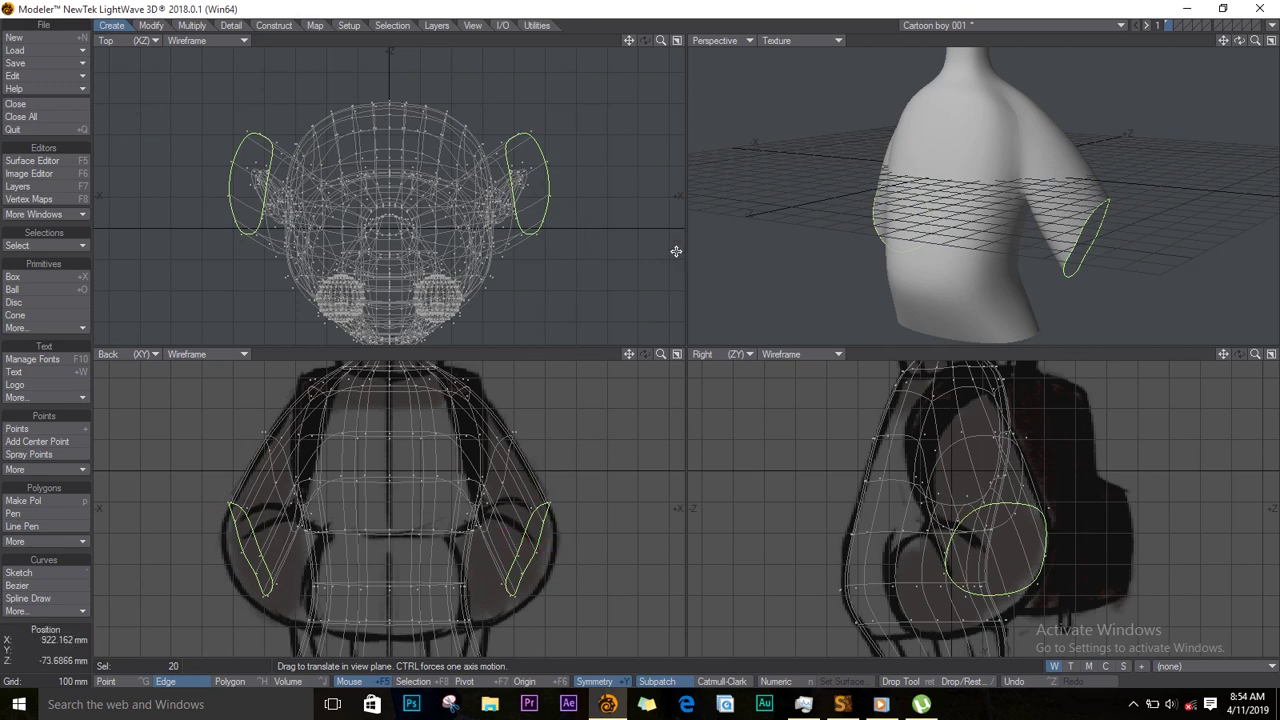
key("y")
left_click_drag(522, 537, 514, 502)
key("ctrl+z")
Step: Raise the elbow loops and pull them inward in the back view, and rotate them in the top view
key("t")
left_click_drag(555, 545, 522, 544)
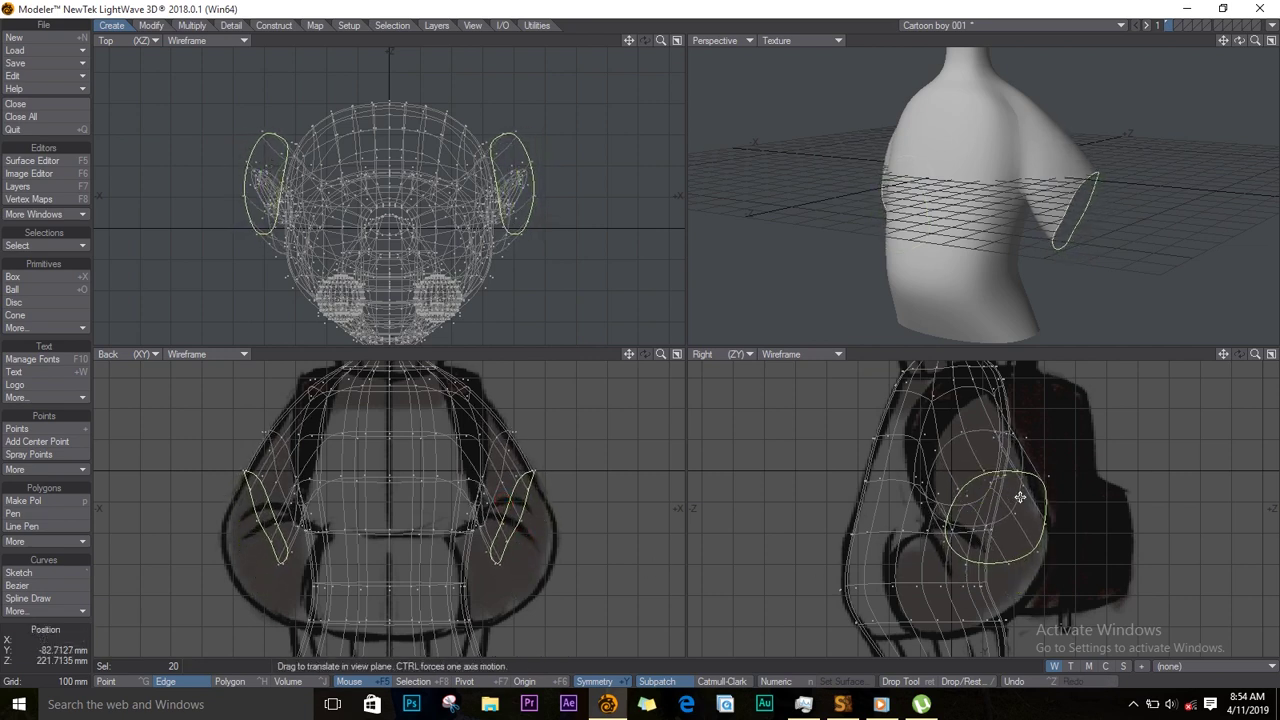
mouse_move(1022, 500)
left_mouse_down()
mouse_move(1011, 507)
mouse_move(1007, 494)
mouse_move(1005, 508)
left_mouse_up()
key("y")
left_click_drag(520, 203, 536, 240)
Step: Extend the sleeves past the elbows, moving the new loops outward, down and forward to follow the sketches
key("t")
mouse_move(531, 523)
left_mouse_down()
mouse_move(507, 576)
mouse_move(530, 515)
left_mouse_up()
mouse_move(985, 556)
left_mouse_down()
mouse_move(1006, 546)
mouse_move(1006, 557)
mouse_move(986, 537)
mouse_move(1009, 555)
left_mouse_up()
mouse_move(1239, 41)
left_mouse_down()
mouse_move(1274, 117)
mouse_move(931, 26)
mouse_move(923, 4)
mouse_move(1225, 3)
mouse_move(583, 47)
mouse_move(698, 92)
left_mouse_up()
key("t")
left_click_drag(551, 205, 563, 226)
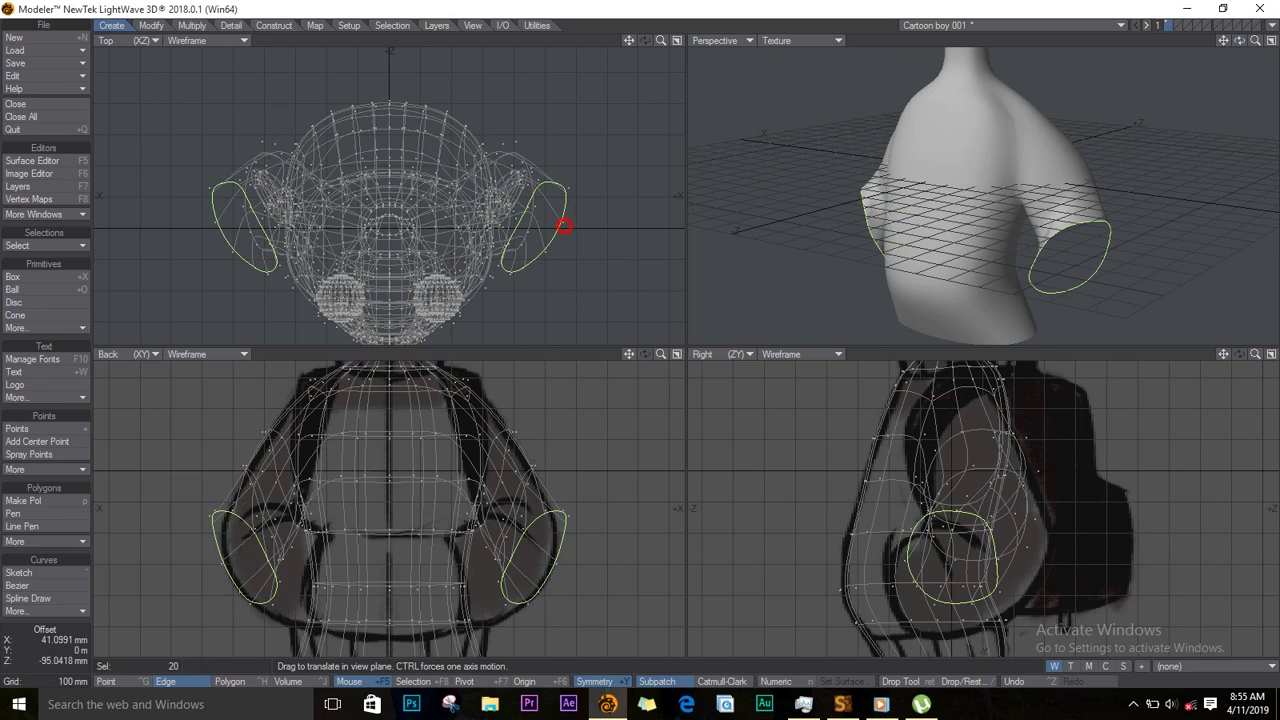
Step: Try to pull the rear of the lower-sleeve loops outward in the side view, and undo the reshaping
left_click_drag(1014, 548, 1017, 605)
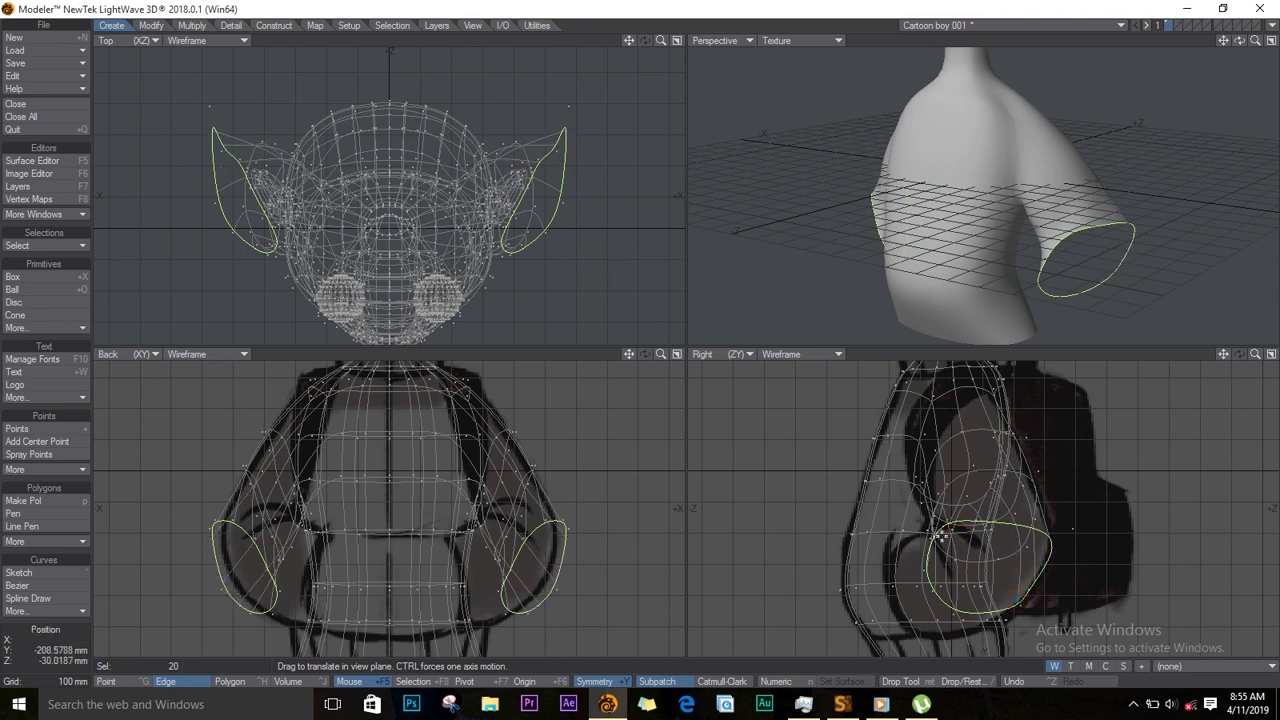
key("ctrl+z")
key("ctrl+z")
key("ctrl+z")
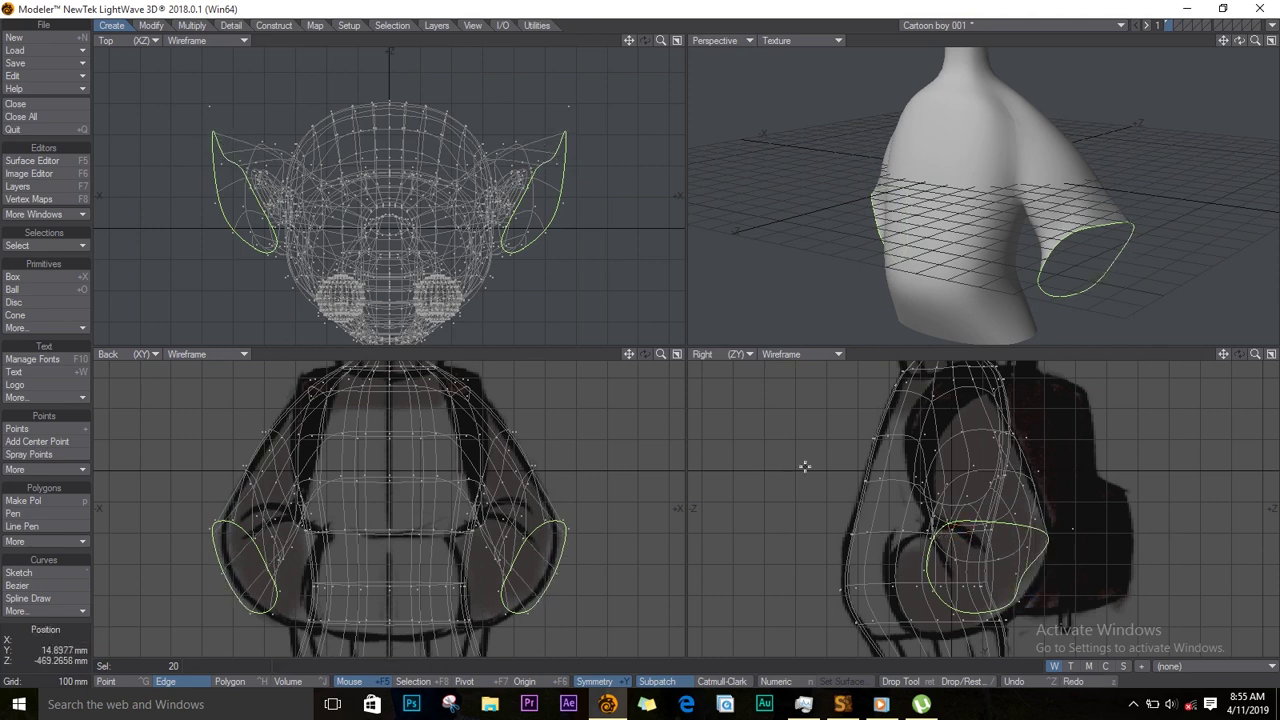
Step: Pull the lower-sleeve loops inward, extend them forward into the forearms and rotate the new loops in the top view
left_click_drag(1239, 40, 568, 138)
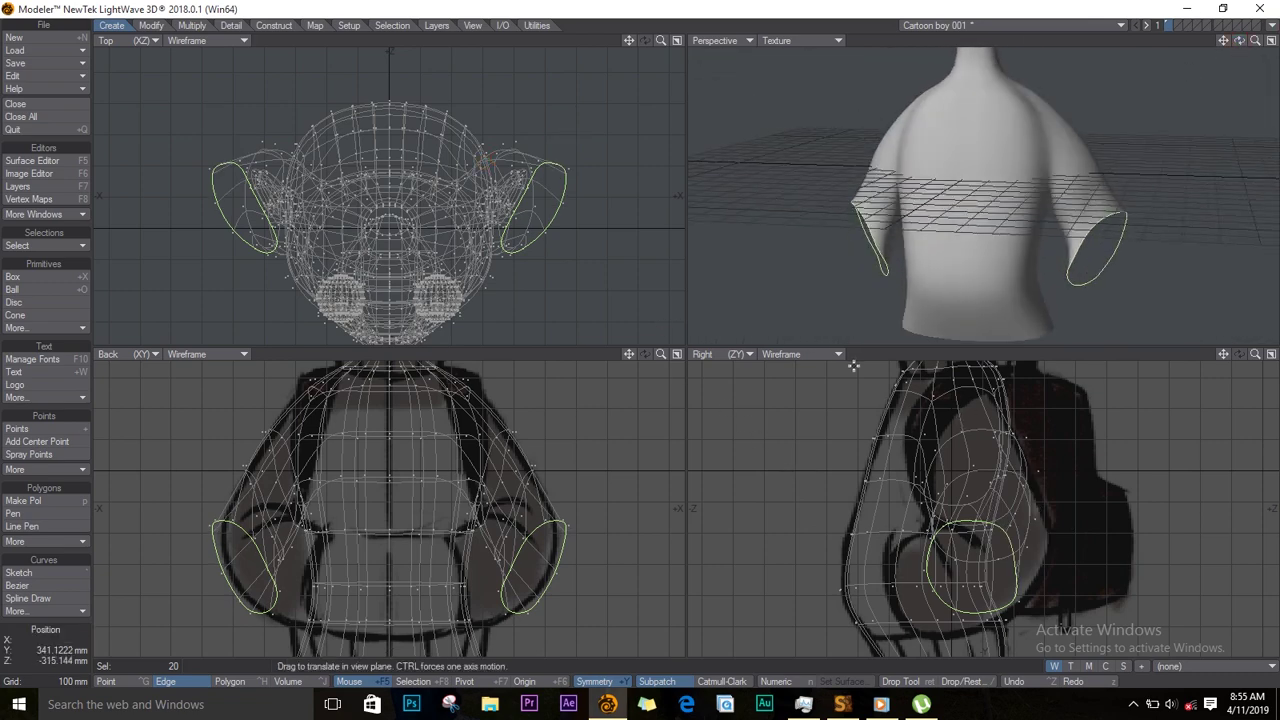
left_click_drag(545, 556, 520, 548)
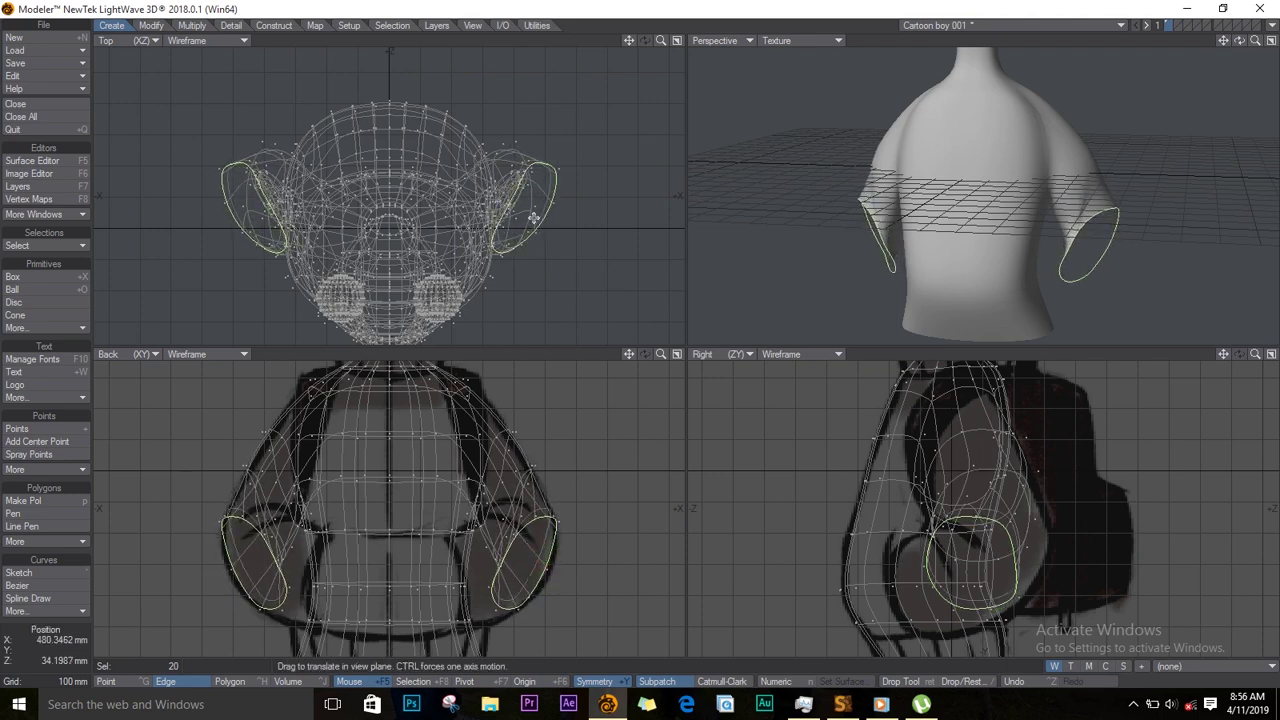
key("y")
left_click_drag(519, 211, 505, 278)
key("t")
left_click_drag(977, 552, 1006, 576)
left_click_drag(504, 569, 504, 585)
mouse_move(567, 219)
left_mouse_down()
mouse_move(586, 229)
mouse_move(545, 232)
left_mouse_up()
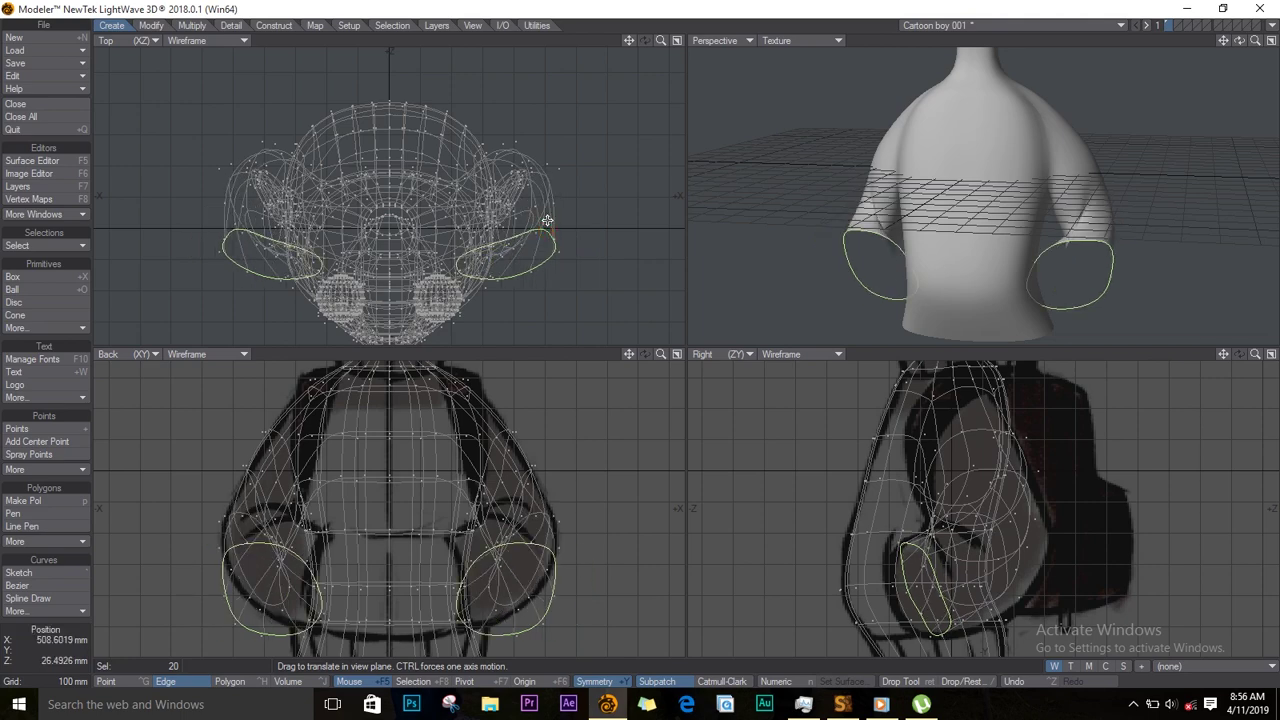
Step: Scale down the open end loops of both sleeves in the back view
left_click_drag(1240, 41, 1243, 44)
key("h")
mouse_move(491, 591)
left_mouse_down()
mouse_move(493, 618)
mouse_move(497, 602)
left_mouse_up()
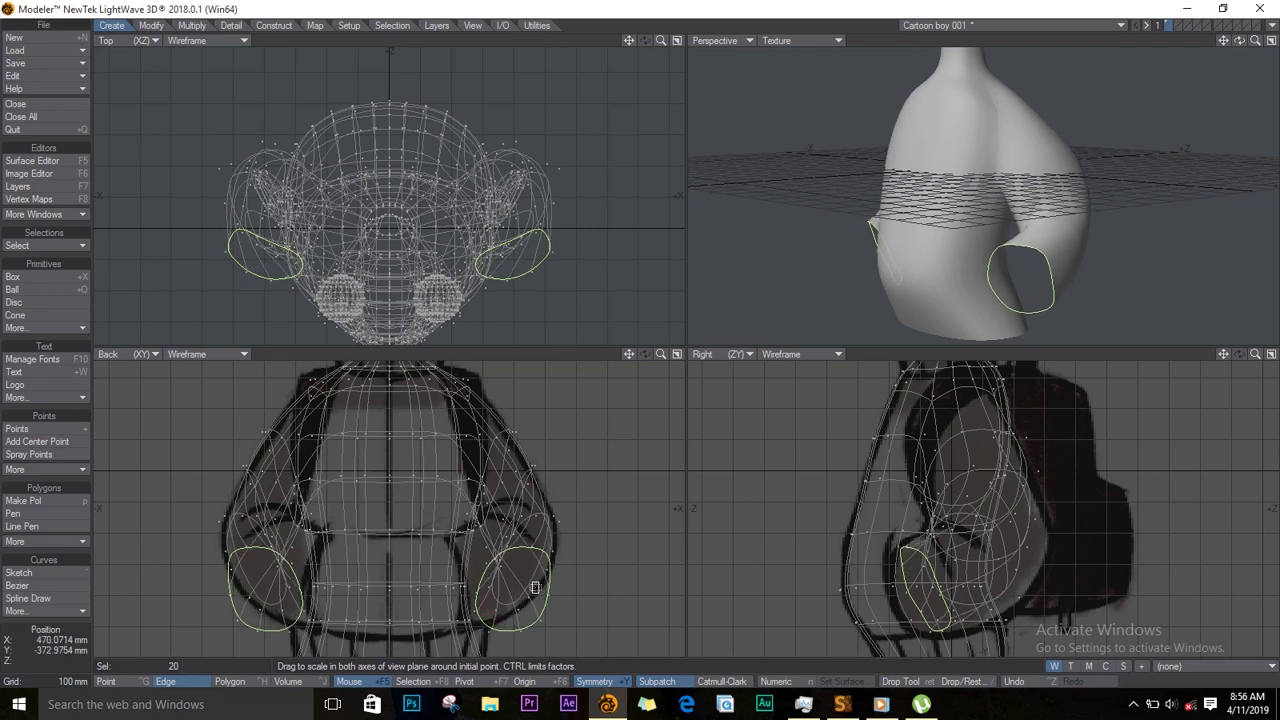
Step: Expand the selection to the last three loops of each sleeve and move them forward in the side view
key("shift+]")
key("shift+]")
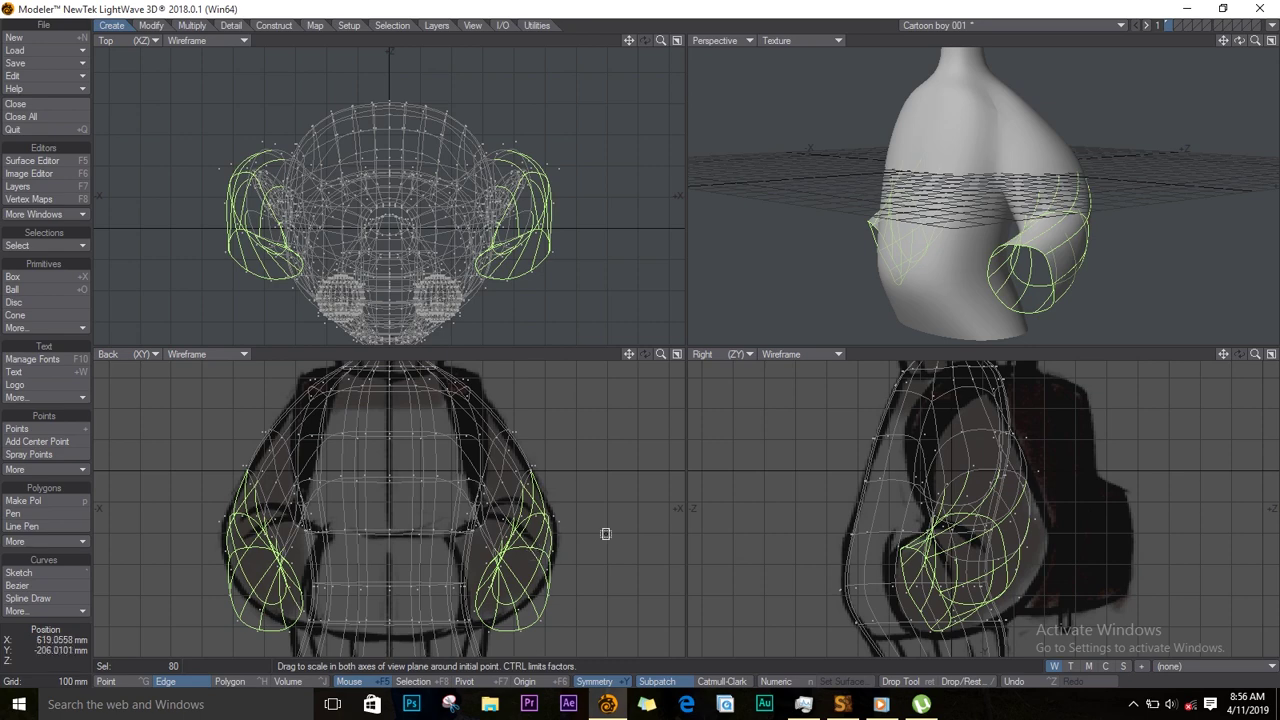
mouse_move(1196, 94)
left_mouse_down("alt")
mouse_move(991, 126)
mouse_move(927, 238)
mouse_move(957, 143)
mouse_move(946, 213)
left_mouse_up("alt")
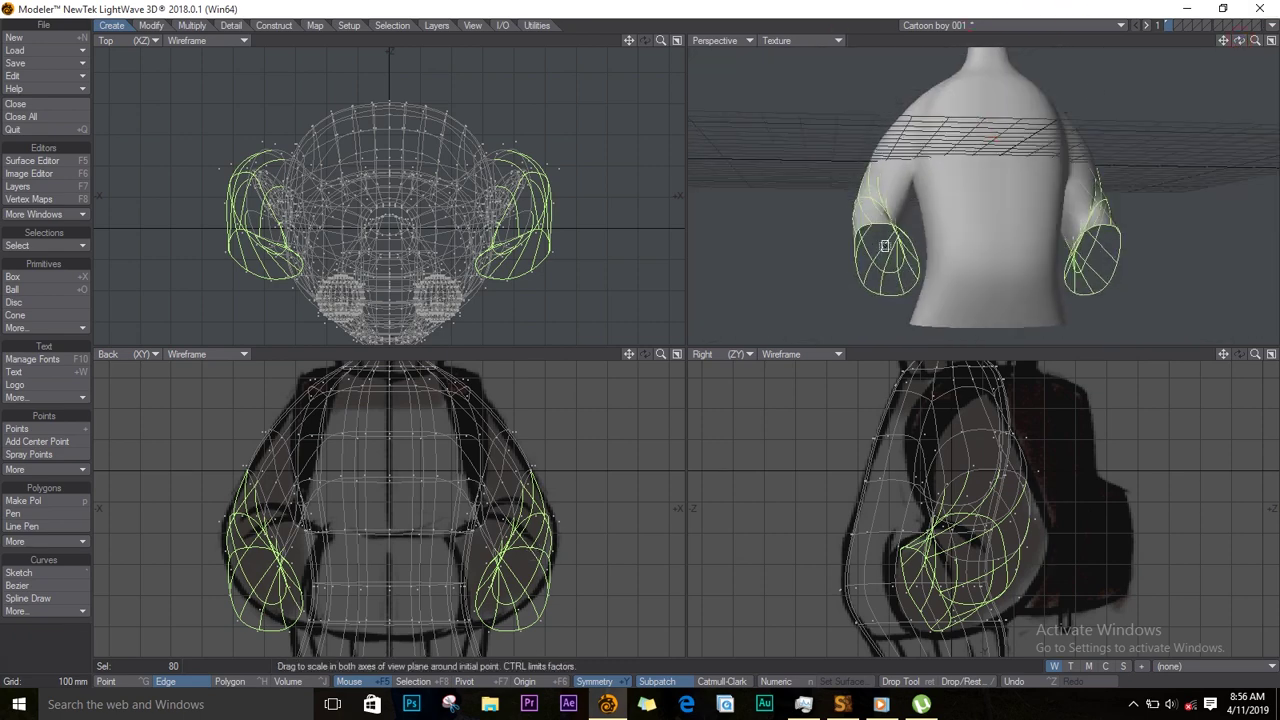
key("shift+[")
key("t")
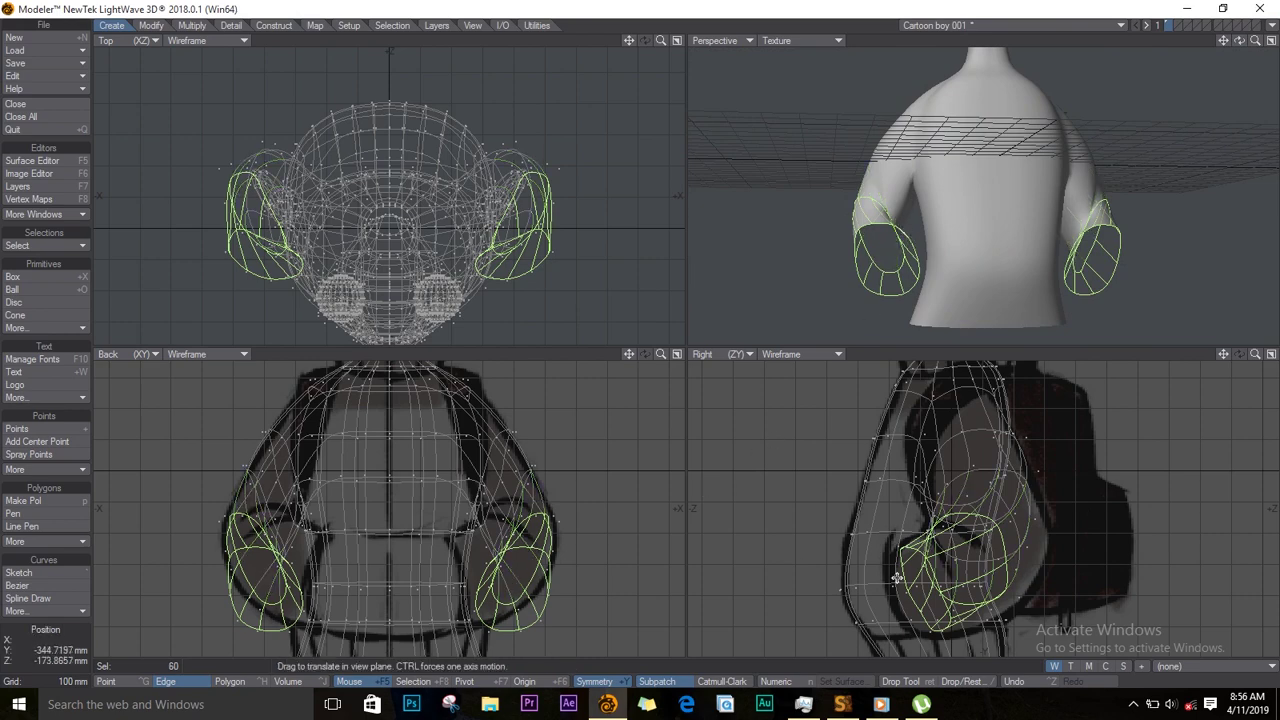
left_click_drag(998, 541, 935, 527)
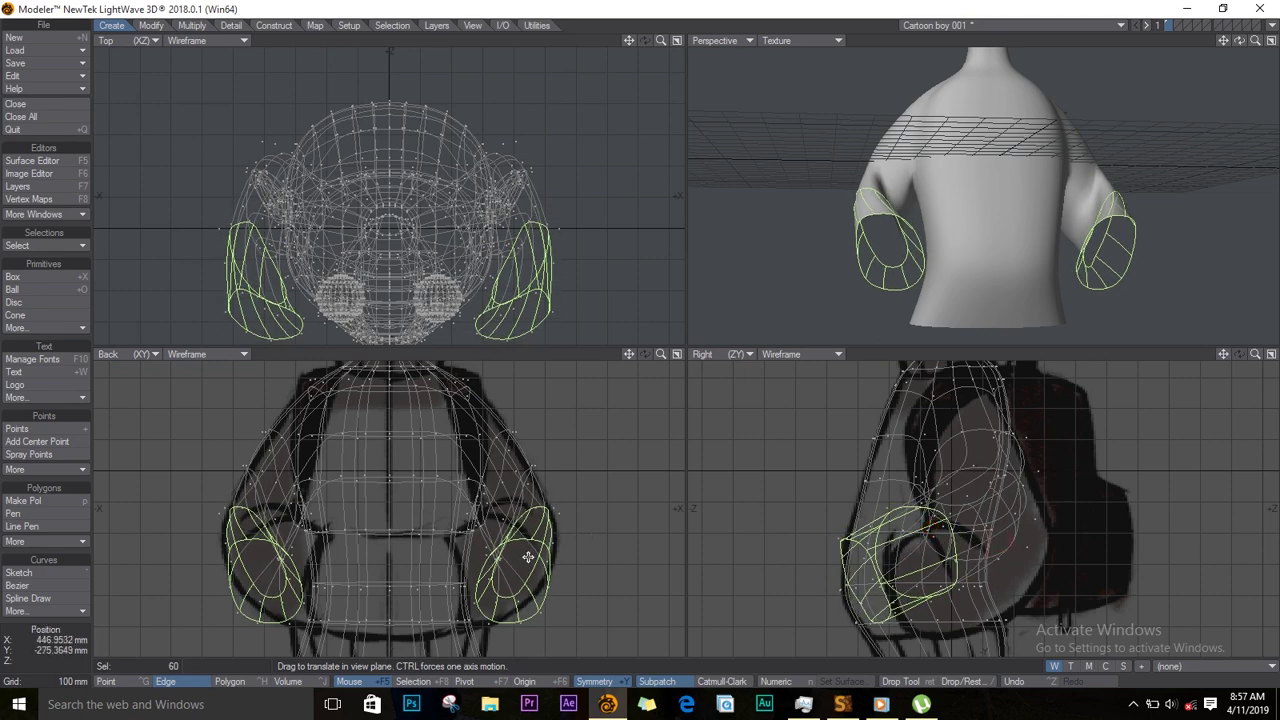
Step: Rotate the forearm loops outward in the back view, shrink the selection by one loop and rotate the remaining loops
key("y")
left_click_drag(528, 558, 543, 563)
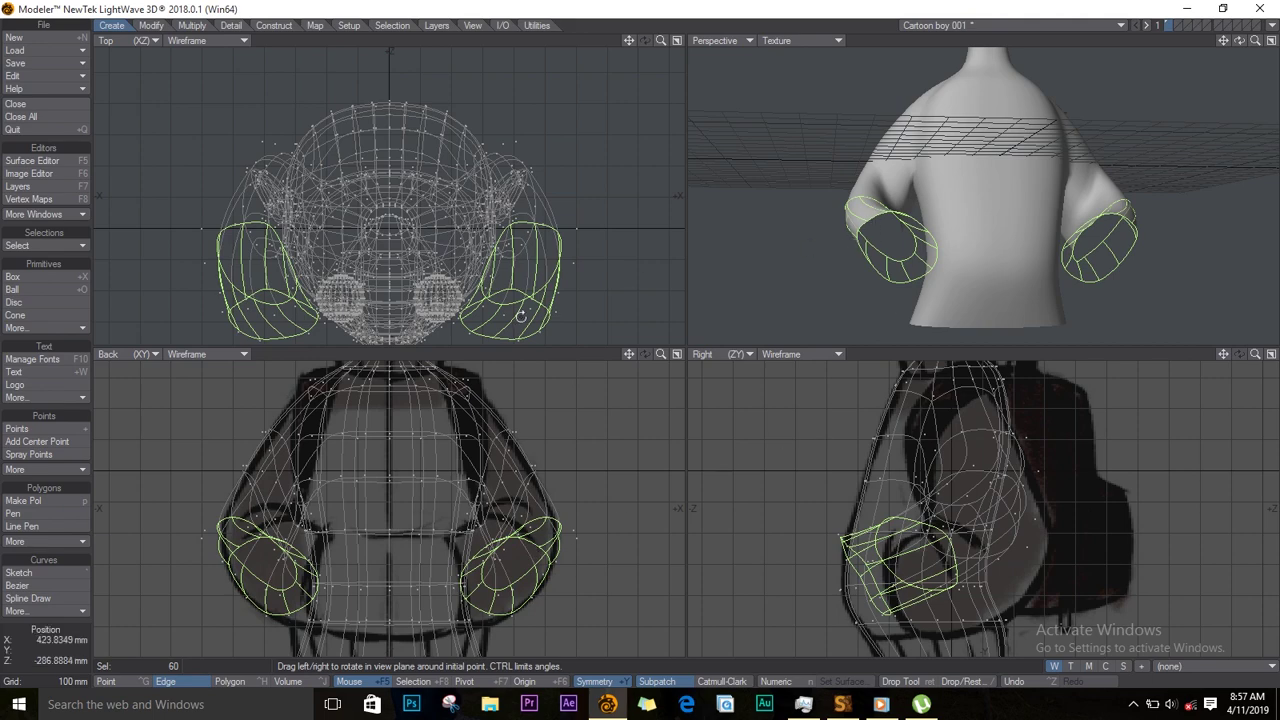
key("shift+bracketleft")
key("y")
left_click_drag(505, 571, 558, 583)
Step: Clear the selection and select the complete open edge loops at the ends of both sleeves
left_click_drag(1240, 41, 1075, 135)
key("slash")
mouse_move(1240, 42)
left_mouse_down()
mouse_move(1069, 207)
mouse_move(1058, 240)
left_mouse_up()
left_click(1042, 206)
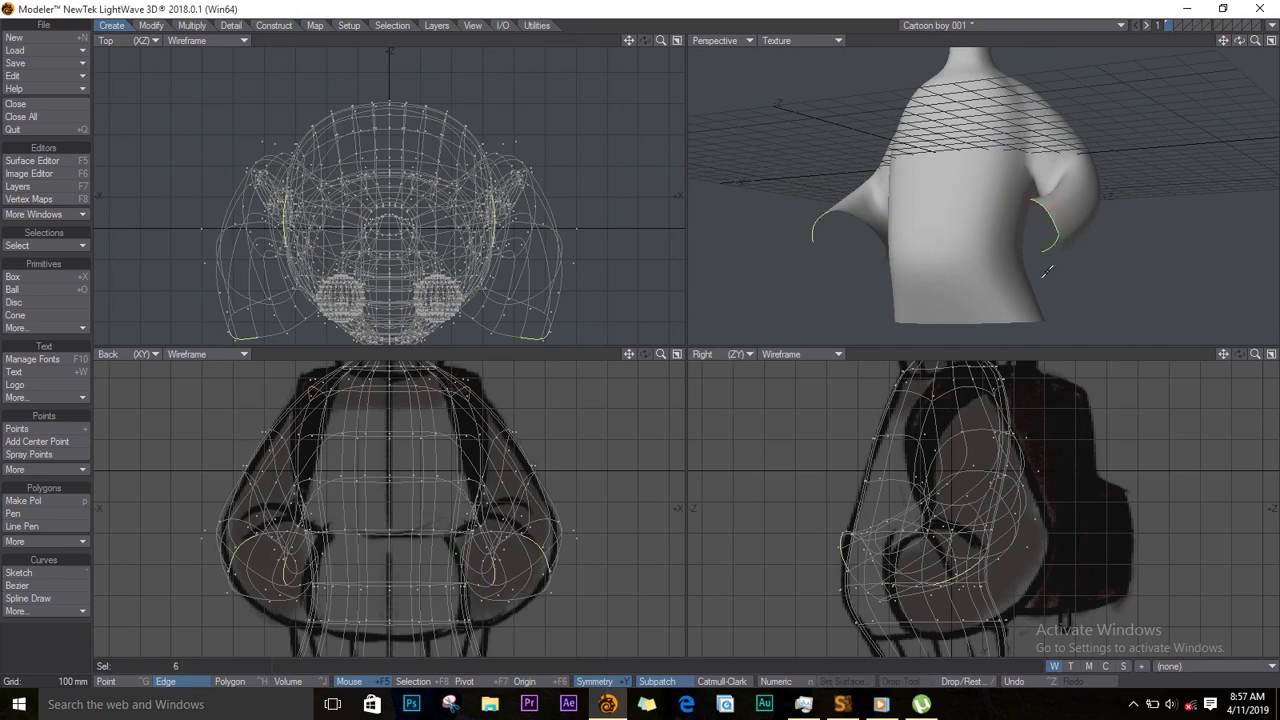
left_click(20, 245)
left_click(118, 248)
left_click_drag(1239, 41, 1168, 313)
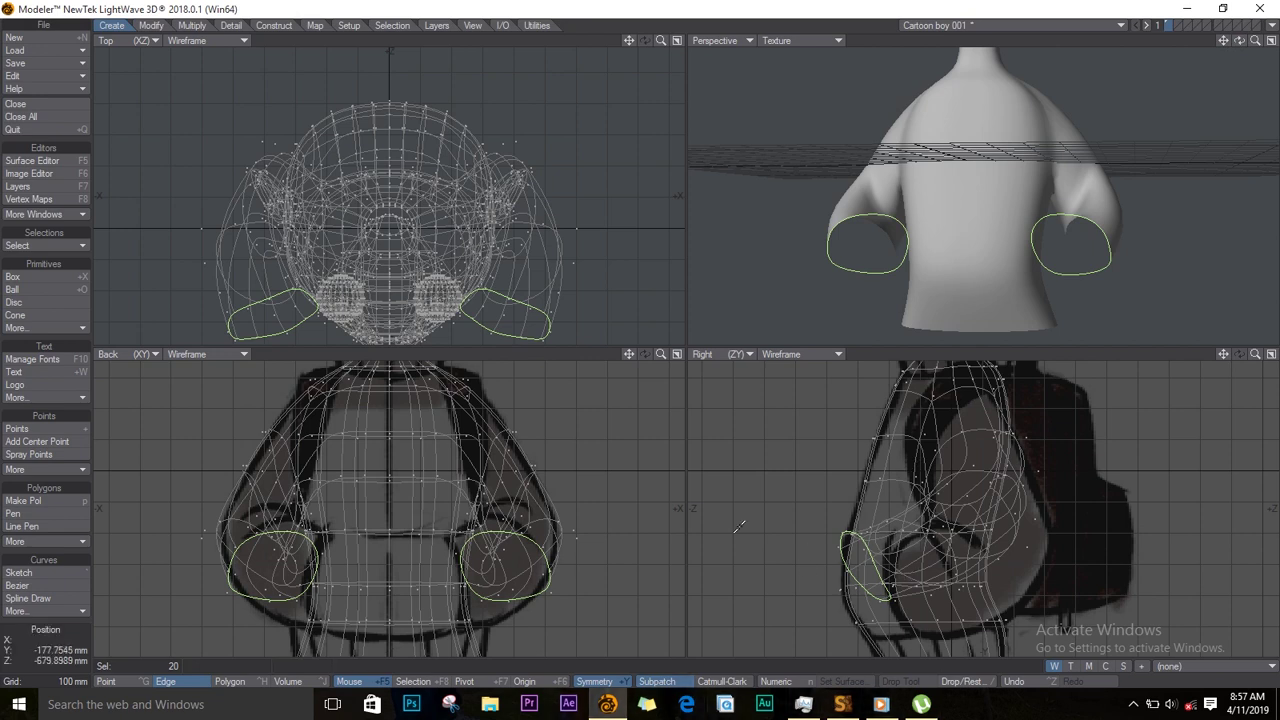
Step: Extend the sleeve ends inward and back toward the jacket's sides, rotating the new loops in the top and back views
key("t")
key("y")
mouse_move(508, 285)
left_mouse_down()
mouse_move(571, 277)
mouse_move(500, 282)
left_mouse_up()
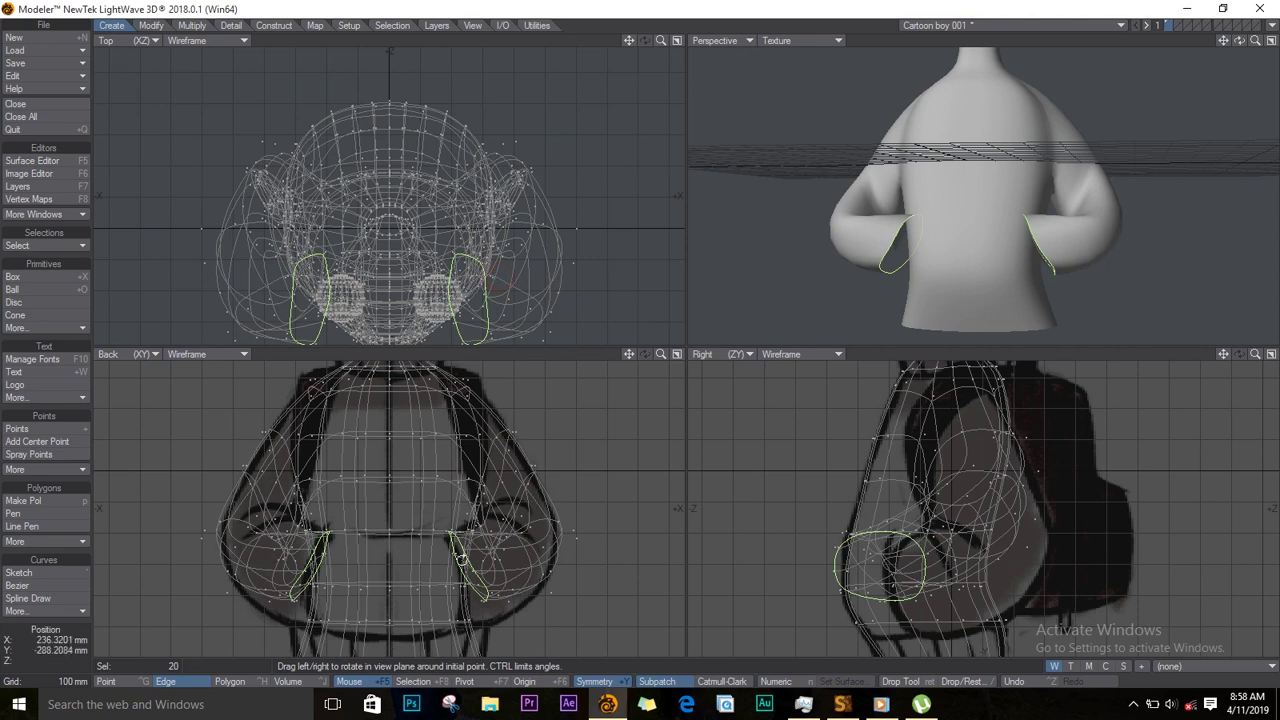
mouse_move(448, 545)
left_mouse_down()
mouse_move(408, 531)
mouse_move(448, 534)
mouse_move(459, 553)
left_mouse_up()
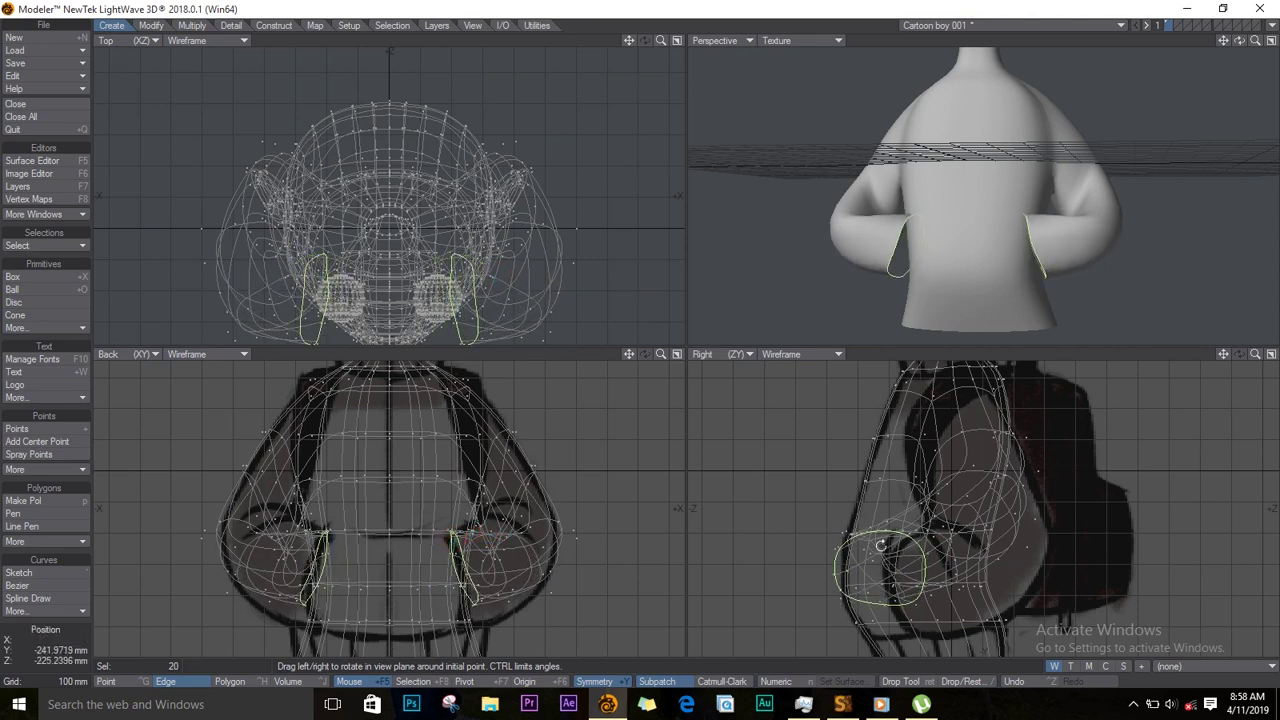
key("t")
mouse_move(898, 550)
left_mouse_down()
mouse_move(929, 571)
mouse_move(957, 560)
mouse_move(966, 583)
mouse_move(898, 550)
left_mouse_up()
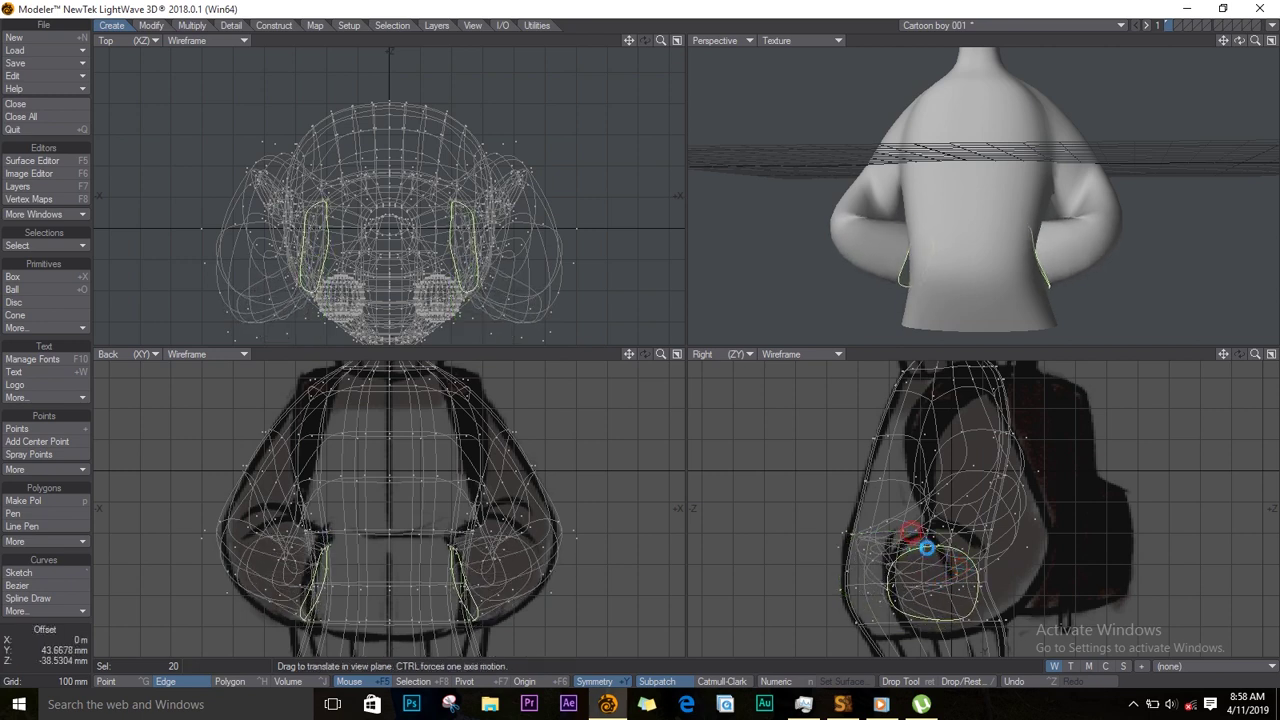
Step: Convert the sleeve-end loops to points and reshape them in the side view to follow the pocket outline
left_click(68, 246)
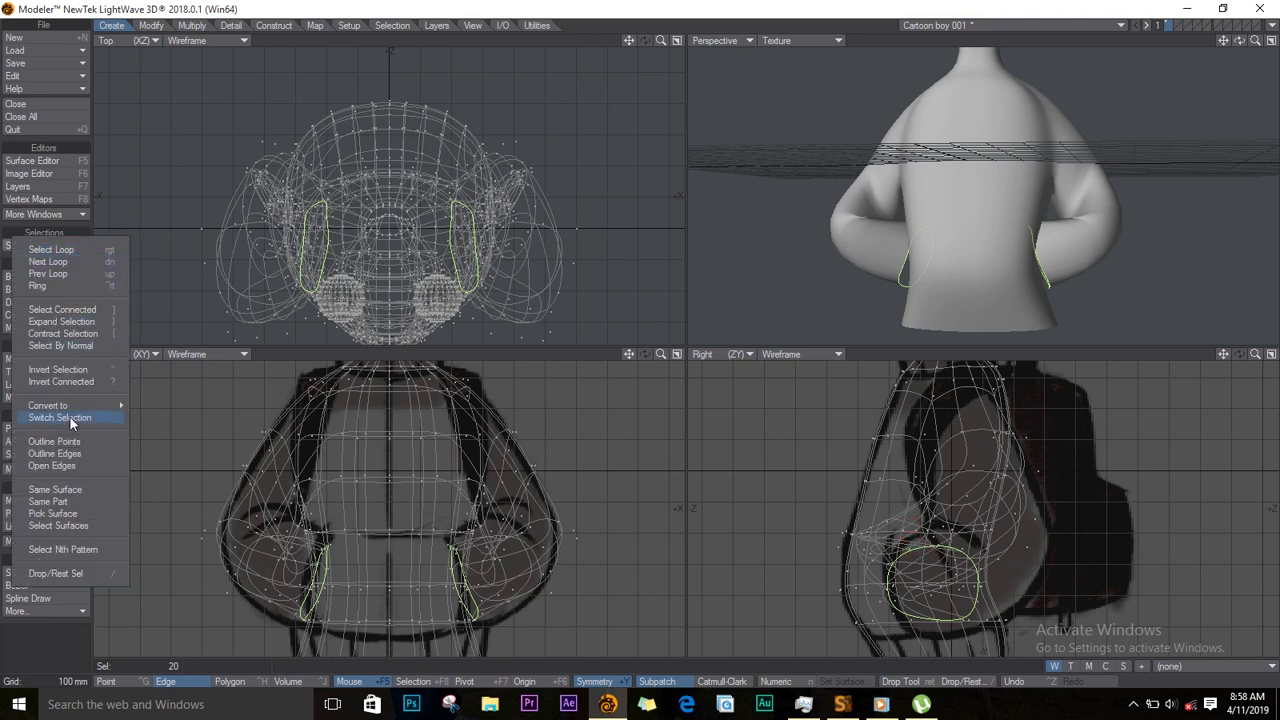
mouse_move(69, 405)
left_click(168, 406)
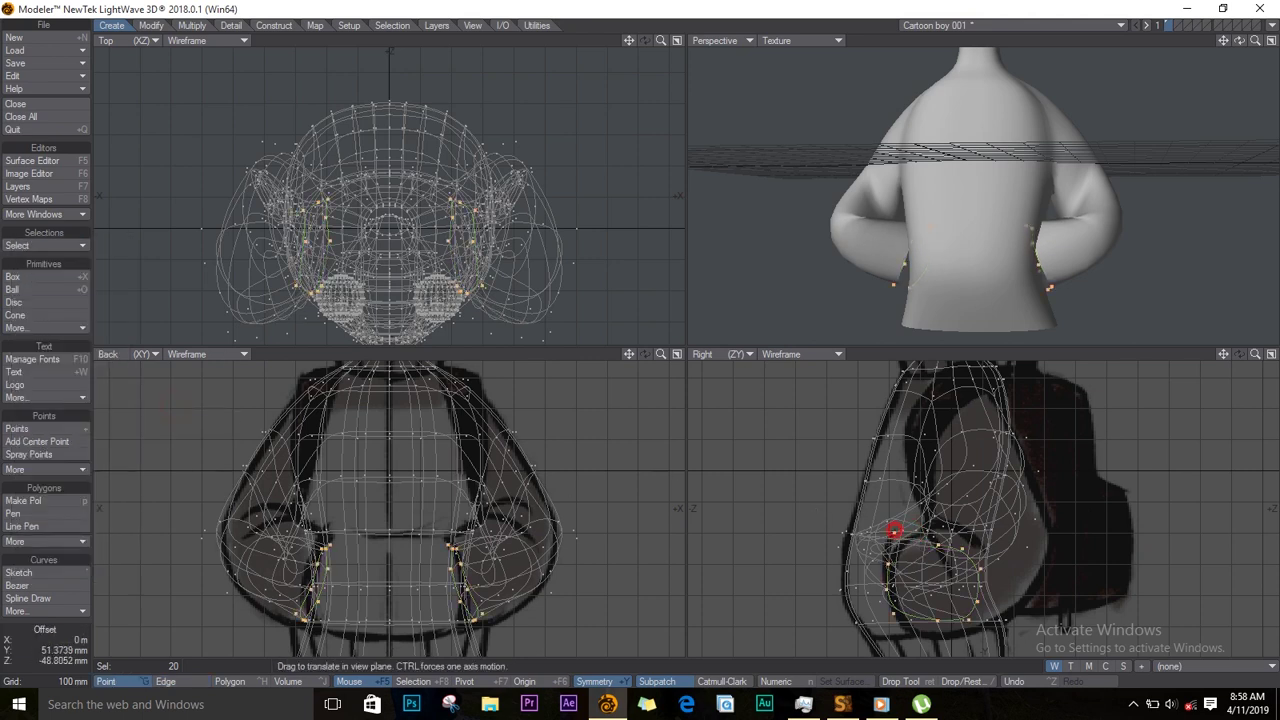
left_click_drag(893, 531, 966, 631)
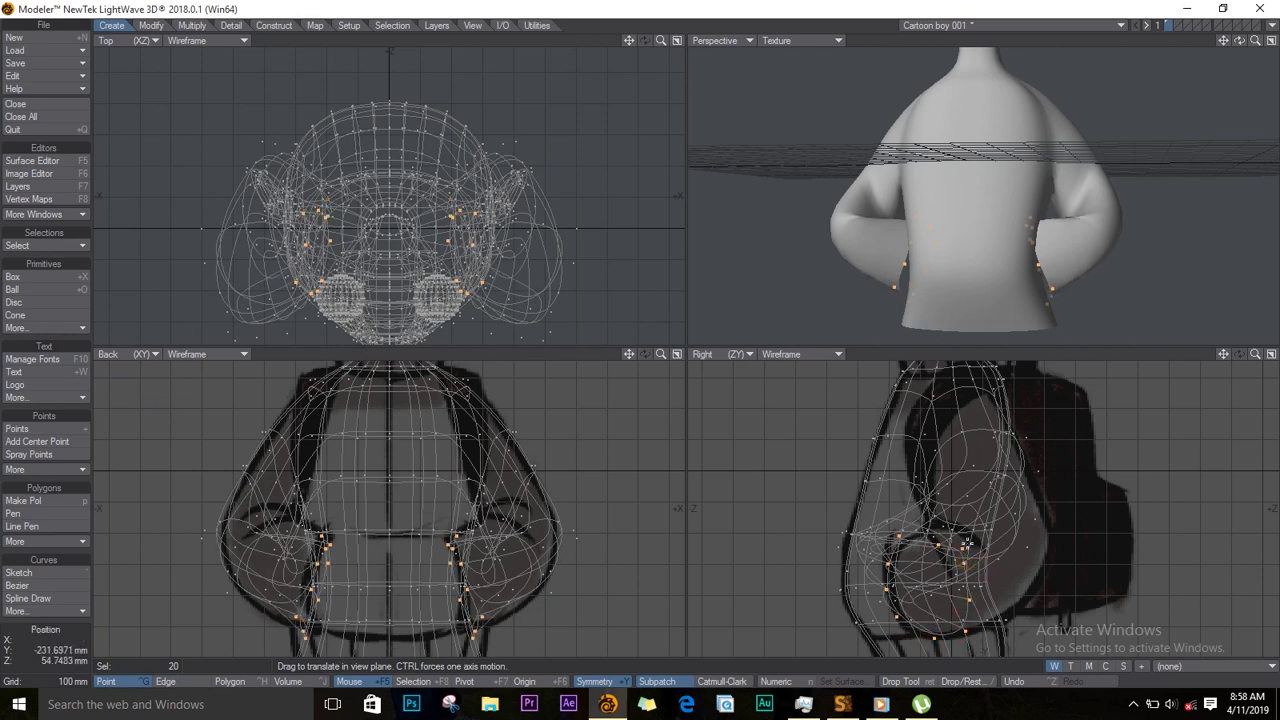
mouse_move(962, 548)
left_mouse_down()
mouse_move(909, 521)
mouse_move(892, 535)
left_mouse_up()
mouse_move(965, 553)
left_mouse_down()
mouse_move(967, 590)
mouse_move(917, 640)
left_mouse_up()
Step: Set the perspective view's shading to Textured Wire and inspect the sleeves from below
mouse_move(1239, 40)
left_mouse_down()
mouse_move(940, 57)
mouse_move(1038, 3)
mouse_move(1030, 12)
left_mouse_up()
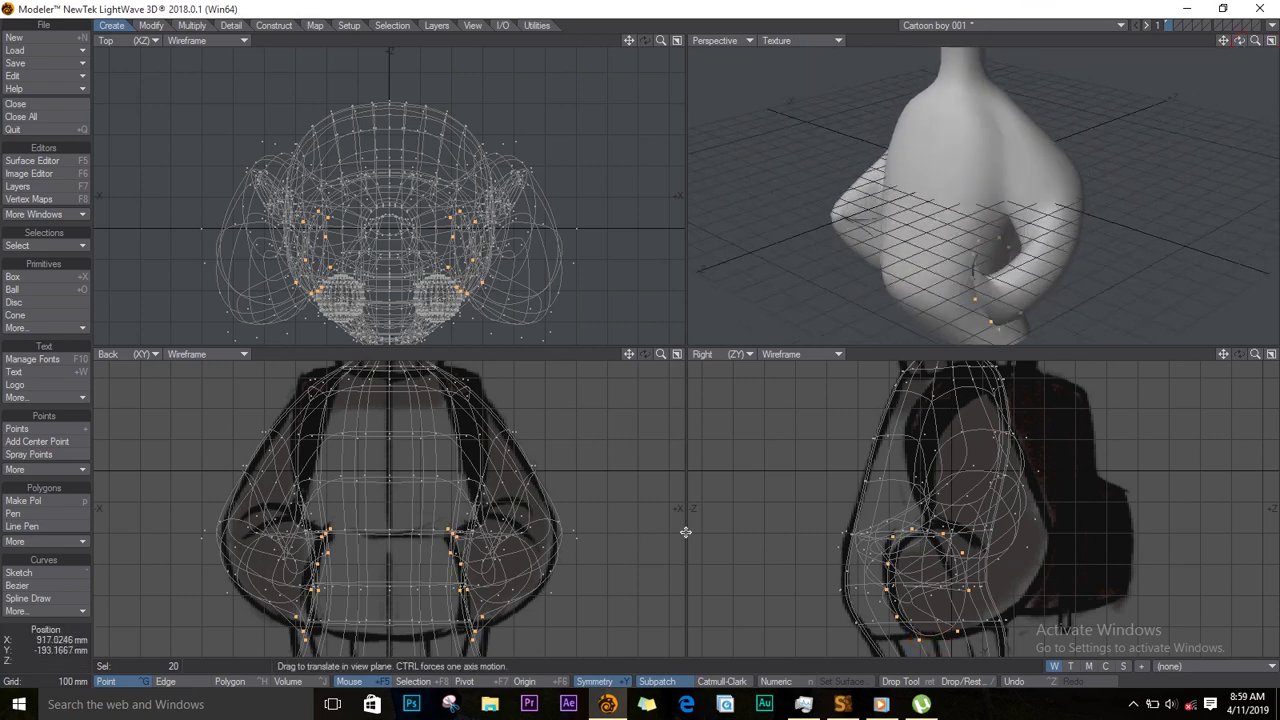
left_click(805, 40)
left_click(830, 126)
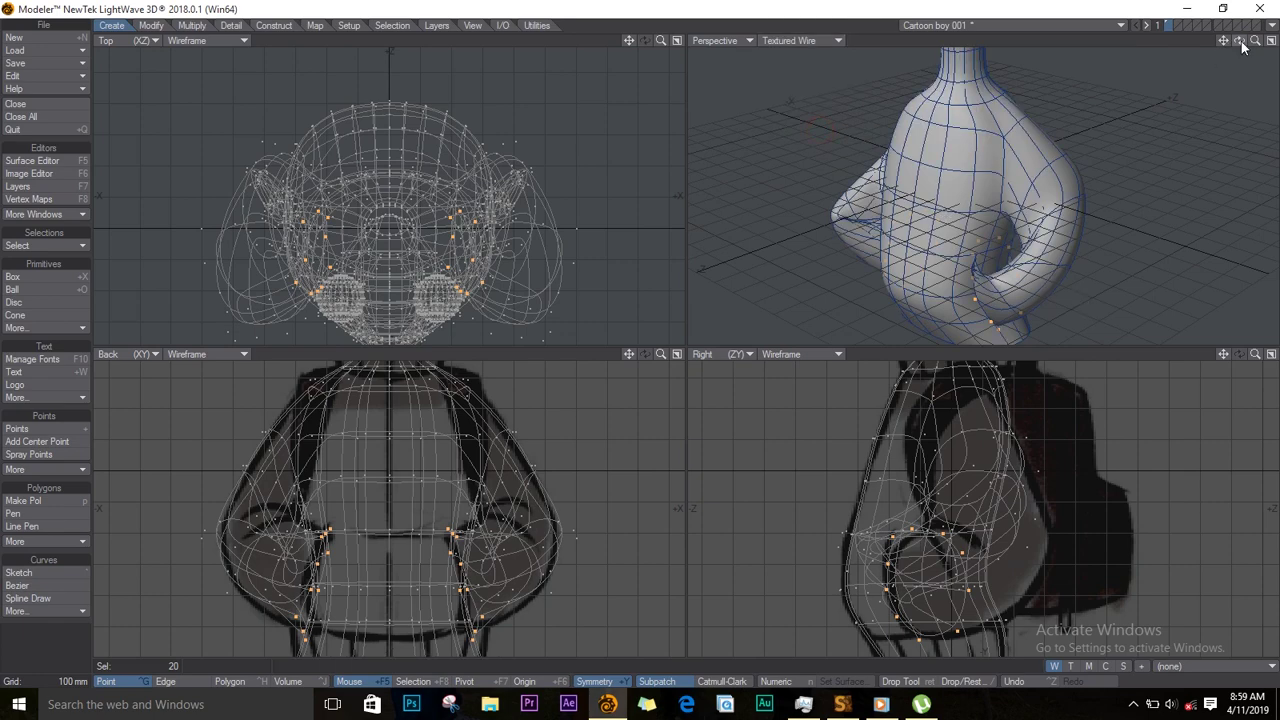
left_click_drag(1241, 42, 1074, 52)
Step: Select the full edge loop around each forearm just before the sleeve end and convert the selection to points
key("ctrl+h")
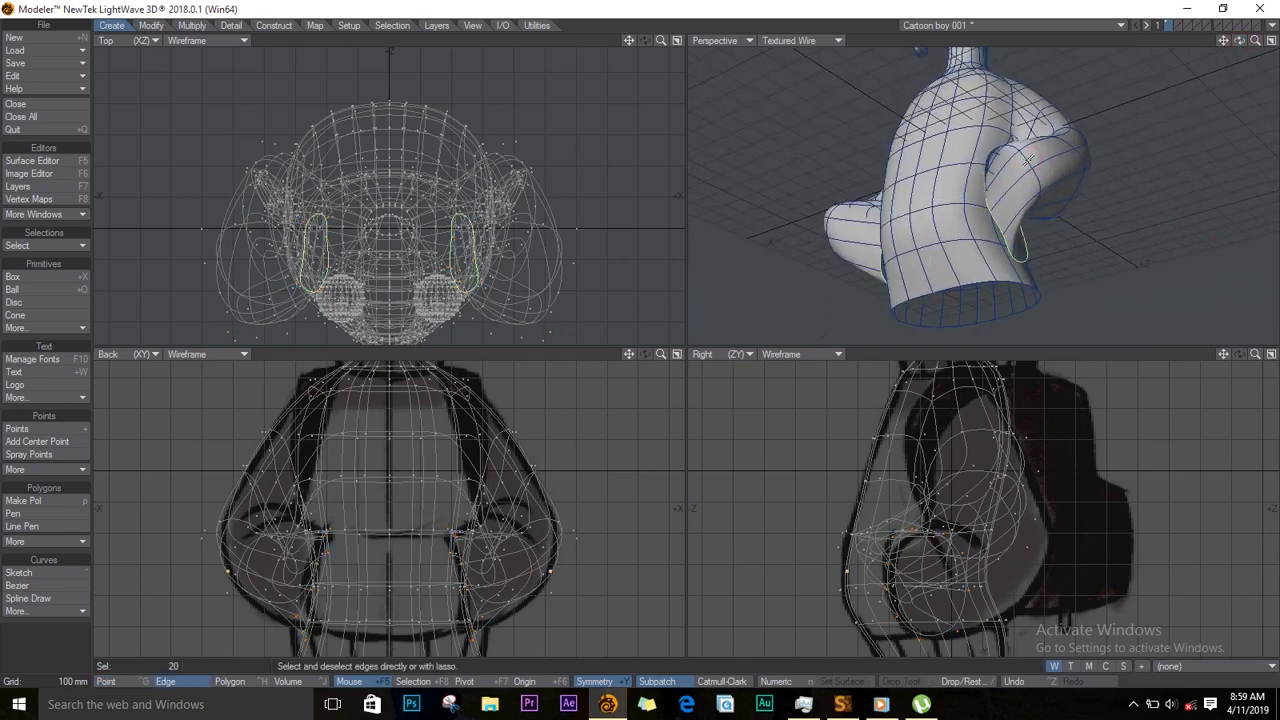
key("slash")
left_click_drag(1021, 161, 1041, 183)
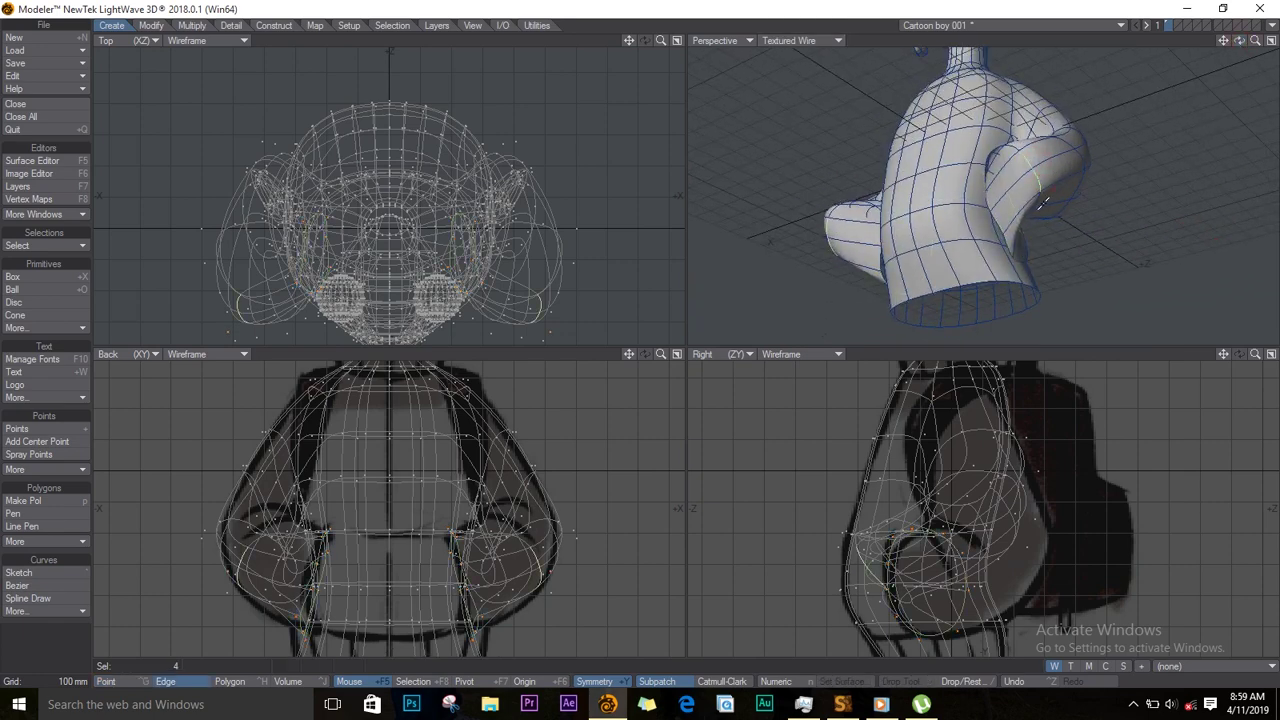
left_click(62, 246)
left_click(67, 250)
left_click(66, 250)
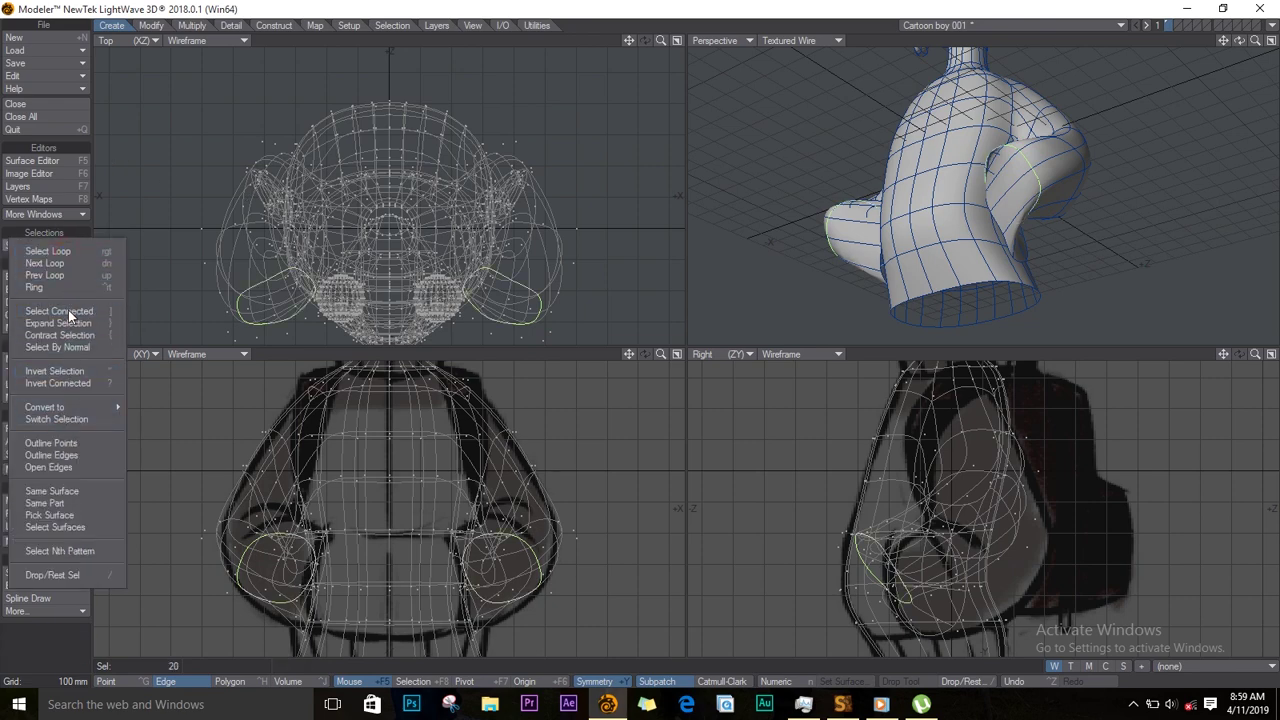
mouse_move(71, 407)
left_click(162, 407)
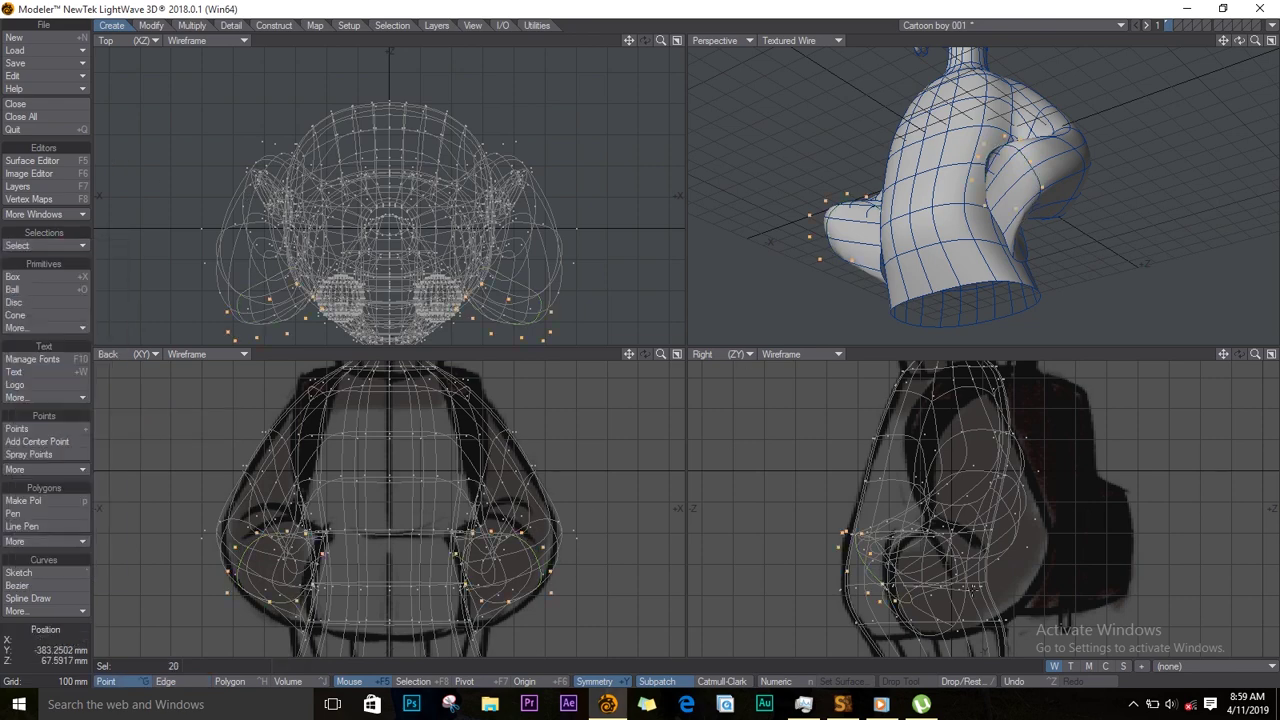
Step: Move the forearm loop points backward in the side view, rotate them in the top view and adjust their shape
left_click_drag(915, 512, 1002, 553)
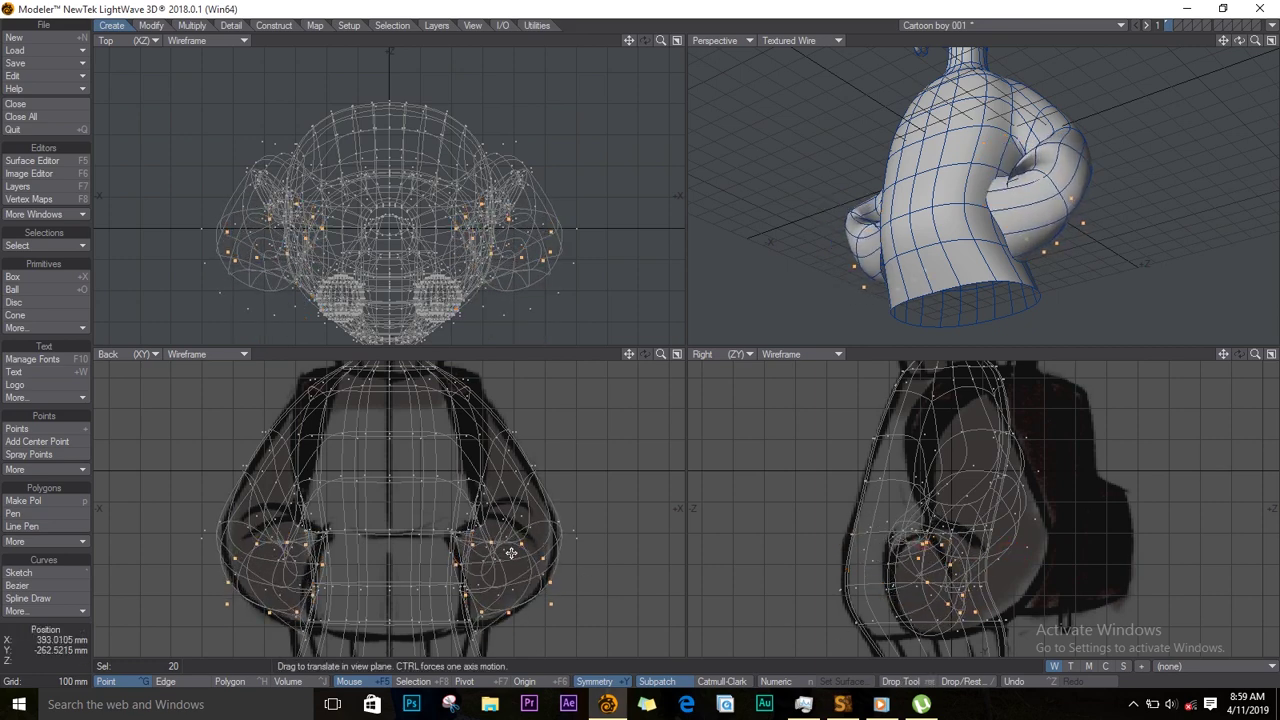
left_click_drag(1240, 42, 661, 210)
key("y")
left_click_drag(548, 214, 481, 244)
key("t")
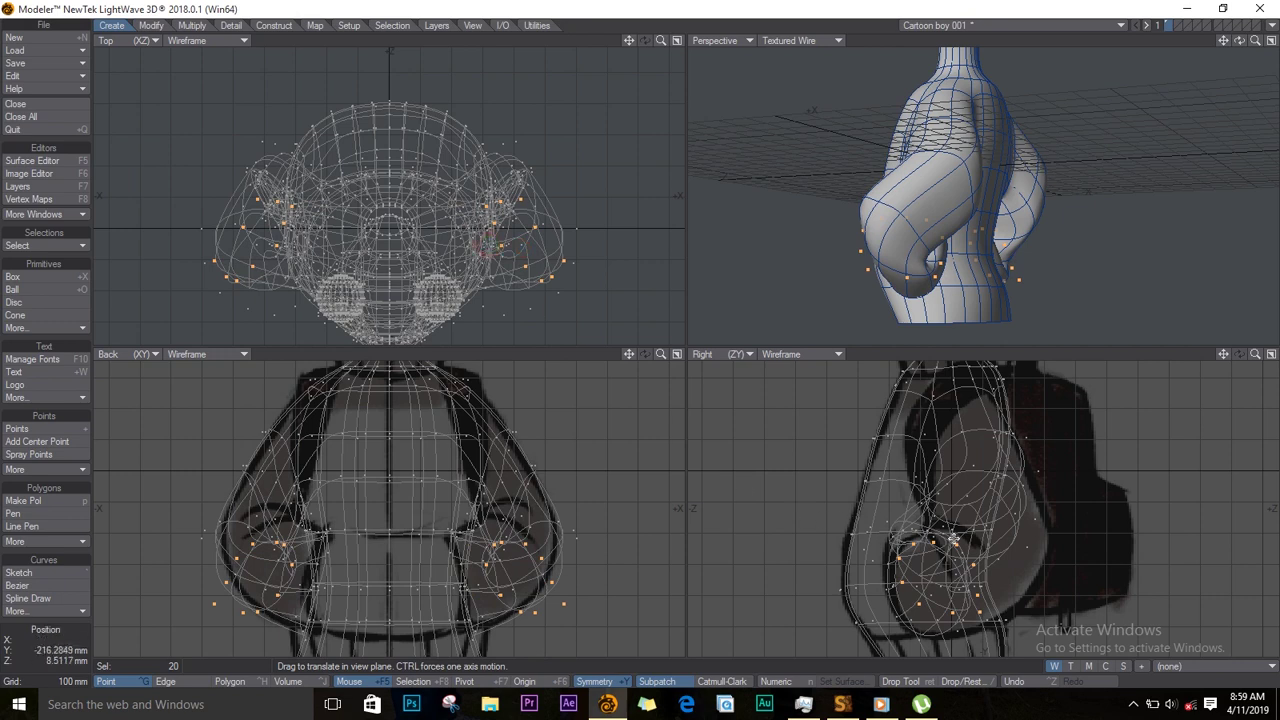
left_click_drag(940, 560, 997, 614)
mouse_move(997, 567)
left_mouse_down()
mouse_move(982, 575)
mouse_move(983, 548)
left_mouse_up()
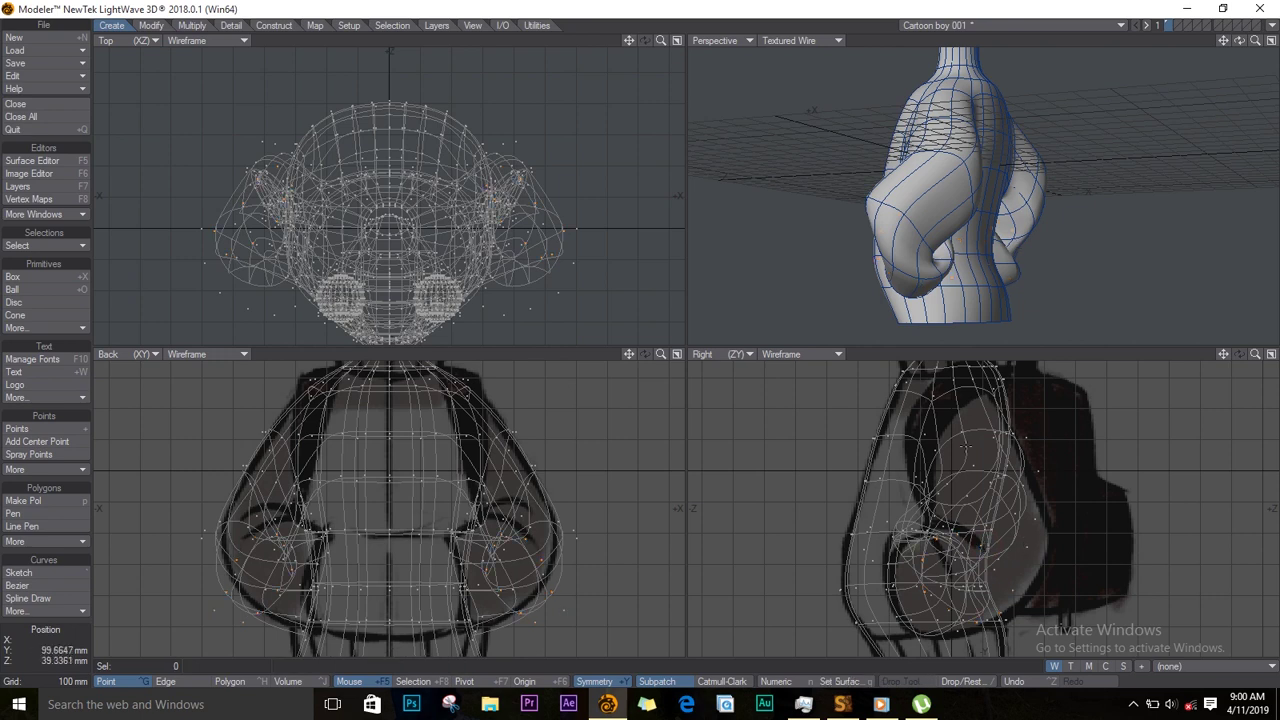
Step: Switch to edge mode and select the full edge loop around each sleeve's elbow bend
key("ctrl+g")
left_click(917, 223)
left_click(895, 207)
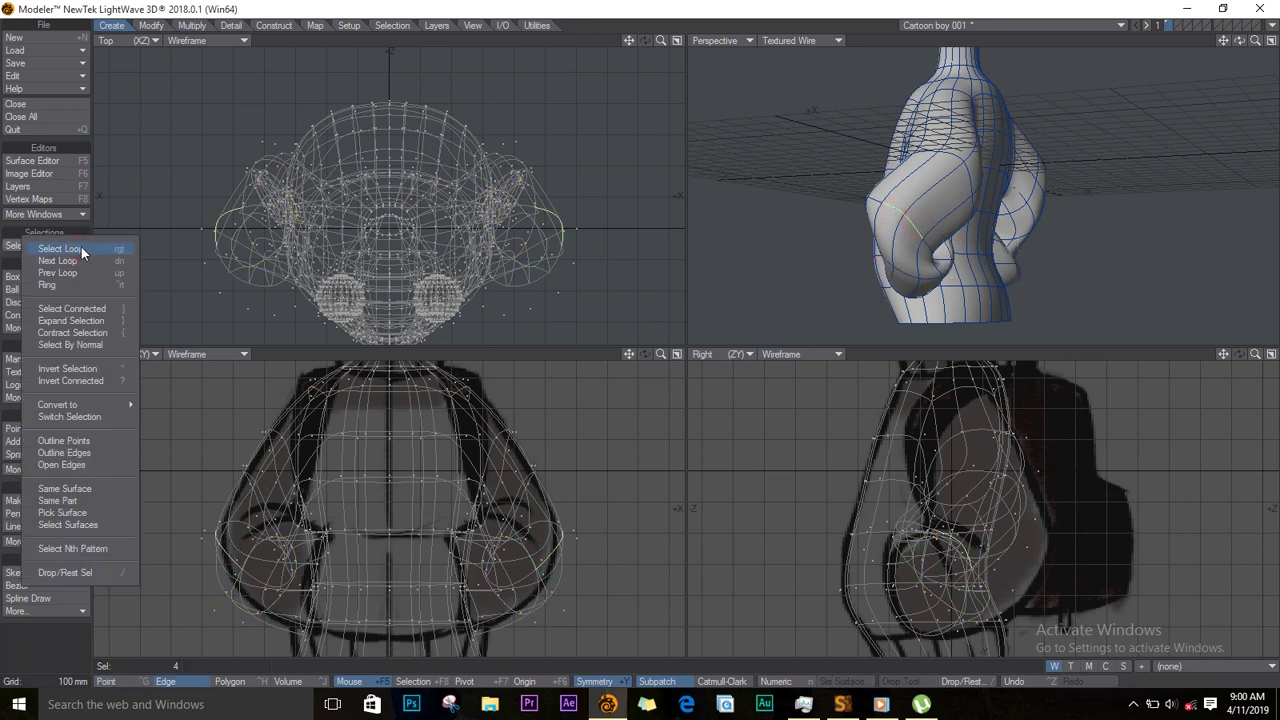
left_click(81, 247)
Step: Move the elbow loops backward in the side view and rotate them in the back view to round out the sleeve bends
key("t")
left_click_drag(1060, 562, 1106, 567)
left_click_drag(1239, 41, 1040, 270)
key("y")
left_click_drag(514, 566, 571, 557)
left_click_drag(1239, 40, 1000, 90)
key("a")
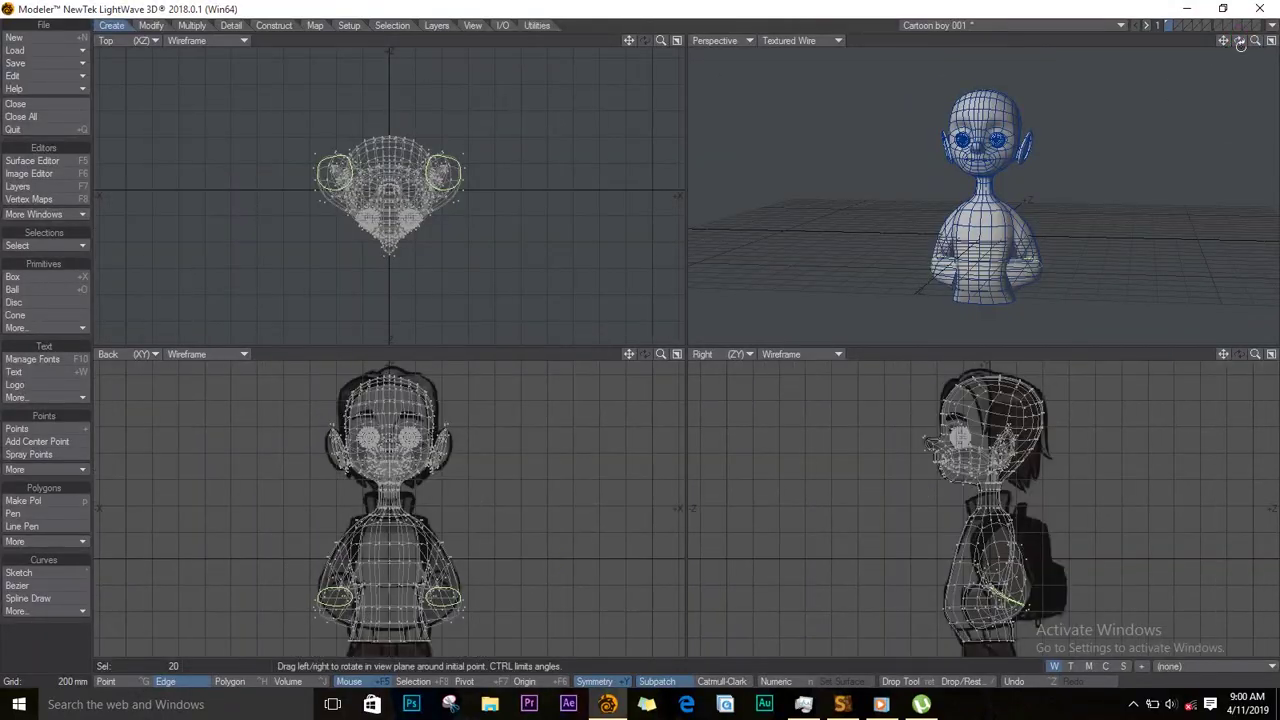
Step: Rotate the elbow edge loops slightly in the back view and adjust them in the top view
mouse_move(1240, 45)
left_mouse_down()
mouse_move(960, 90)
mouse_move(929, 120)
mouse_move(637, 9)
mouse_move(502, 68)
mouse_move(1239, 41)
left_mouse_up()
left_click_drag(1046, 298, 1170, 258, "ctrl+alt")
key("y")
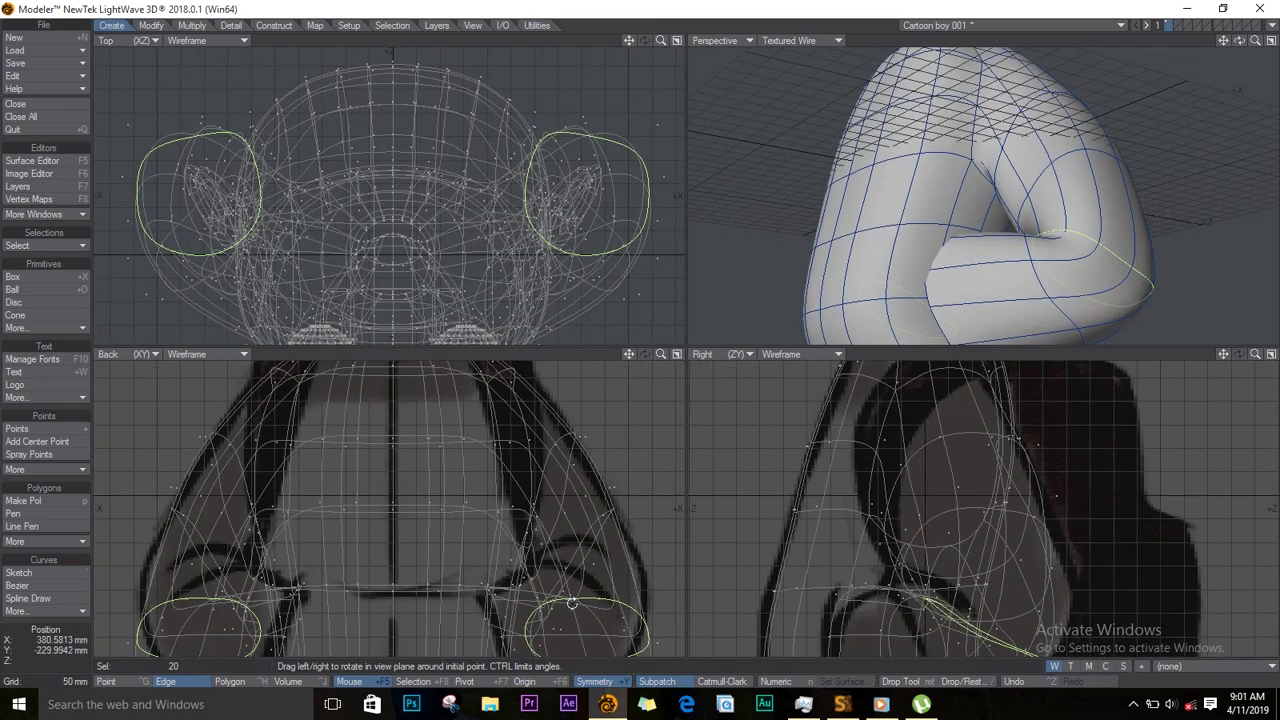
left_click_drag(570, 604, 572, 603)
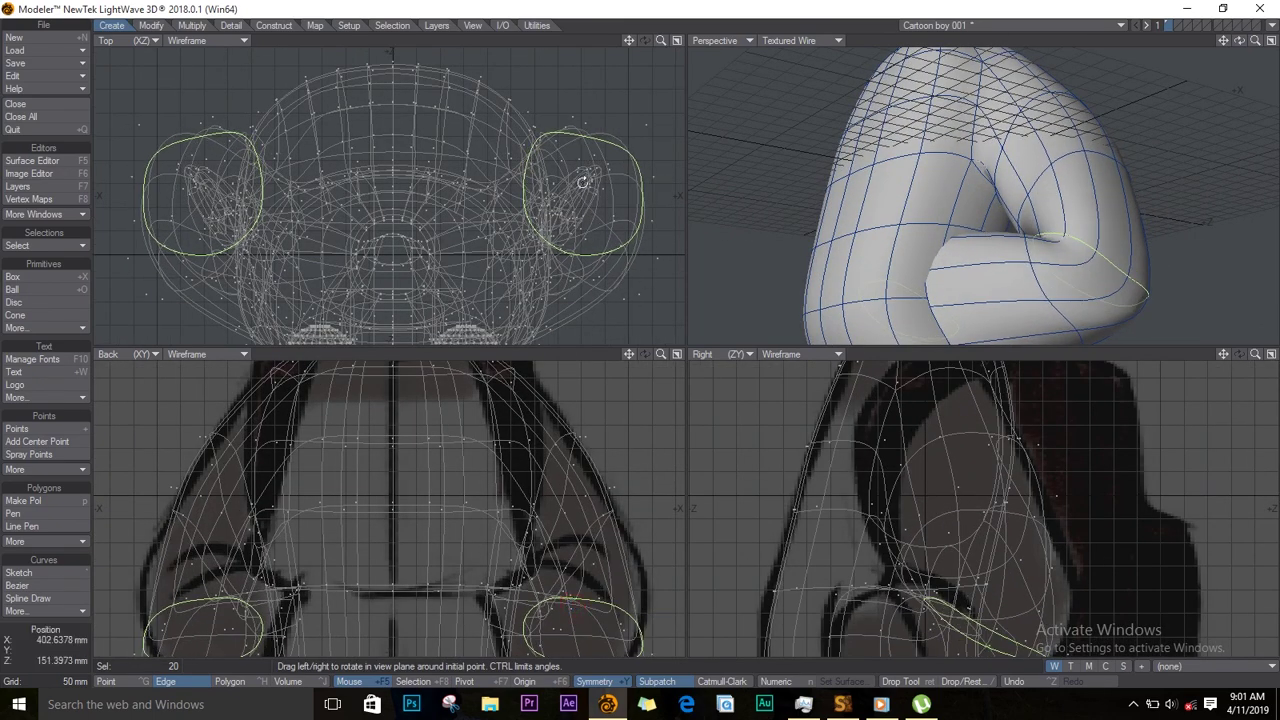
key("t")
mouse_move(597, 120)
left_mouse_down()
mouse_move(609, 114)
mouse_move(606, 150)
left_mouse_up()
key("Return")
Step: Move the elbow loops outward in the back view and backward in the side view, and clear the selection
left_click_drag(544, 578, 335, 472, "ctrl+alt")
left_click_drag(335, 472, 256, 399, "alt")
left_click_drag(280, 442, 451, 523, "ctrl+alt")
key("t")
left_click_drag(431, 441, 480, 413)
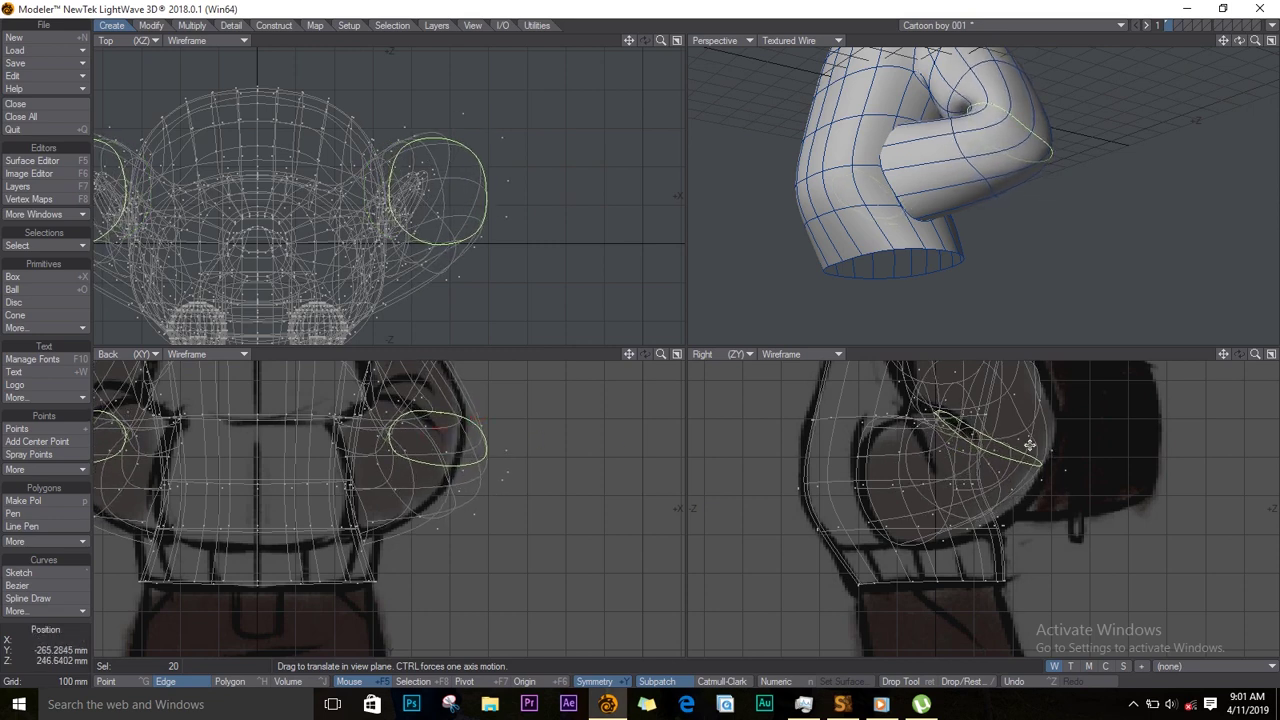
left_click_drag(1022, 452, 1032, 452)
key("Return")
left_click(1152, 349)
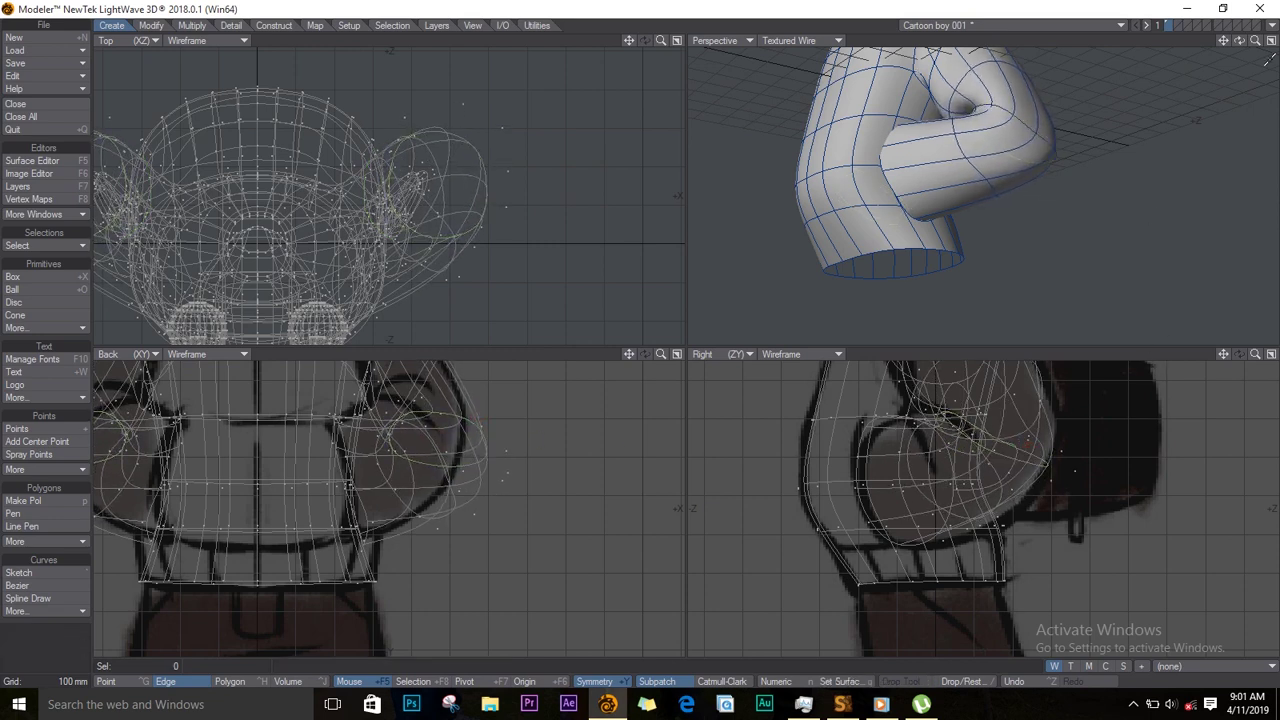
Step: Select the full edge loop where each sleeve end meets the side of the jacket torso
left_click_drag(1239, 41, 990, 20)
left_click_drag(895, 476, 1015, 485, "ctrl+alt")
key("a")
left_click(962, 178)
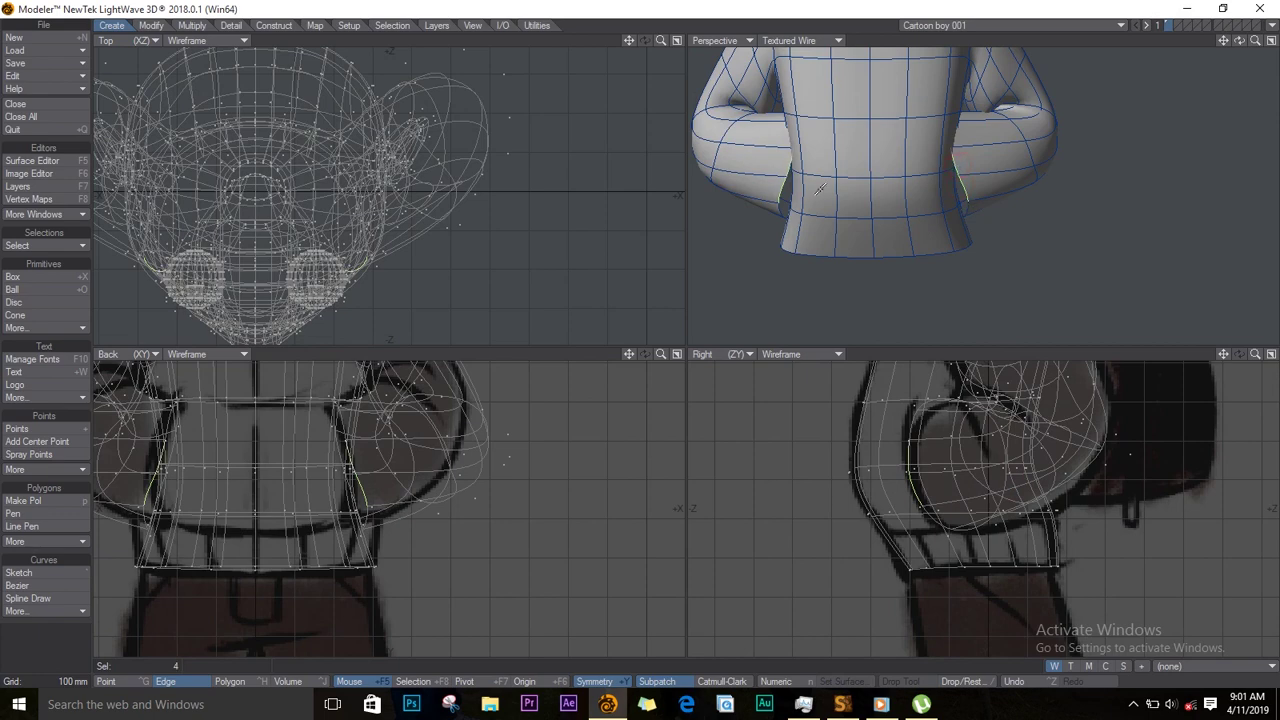
left_click(69, 249)
left_click(70, 441)
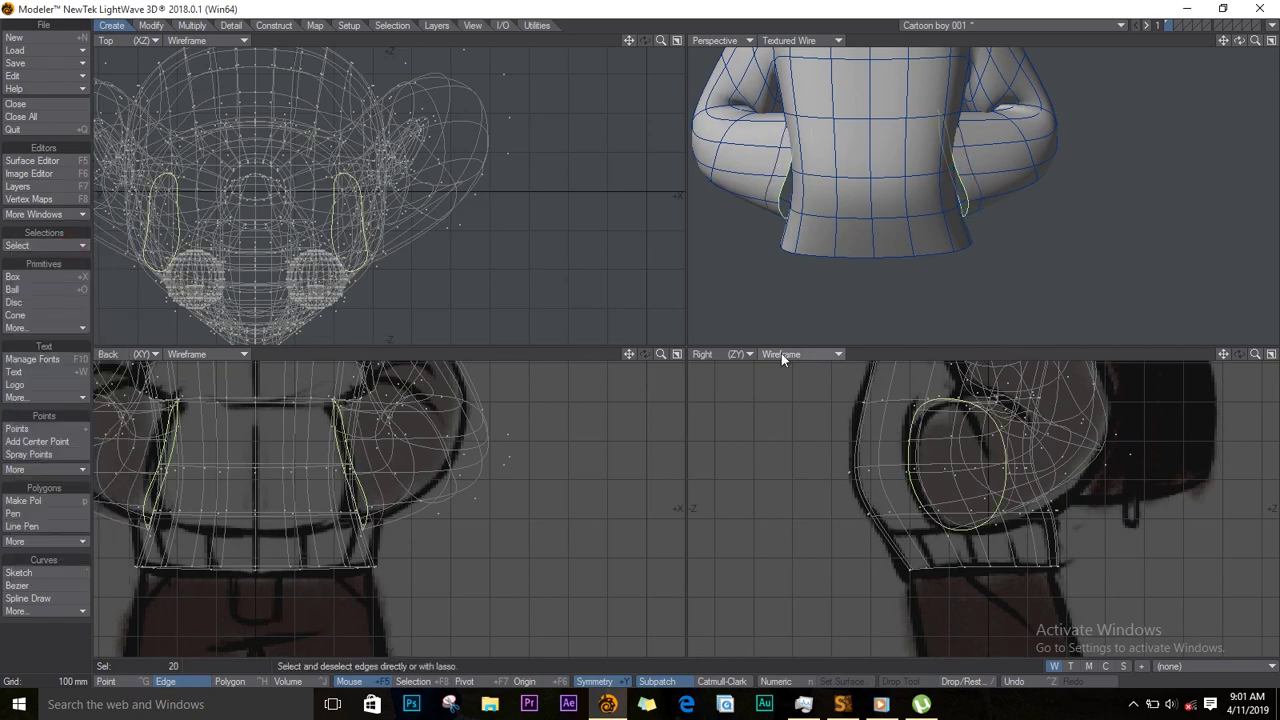
Step: Move the sleeve-end loops inward into the torso and reshape them along the jacket's side contour in the back view
key("t")
left_click_drag(366, 457, 360, 448)
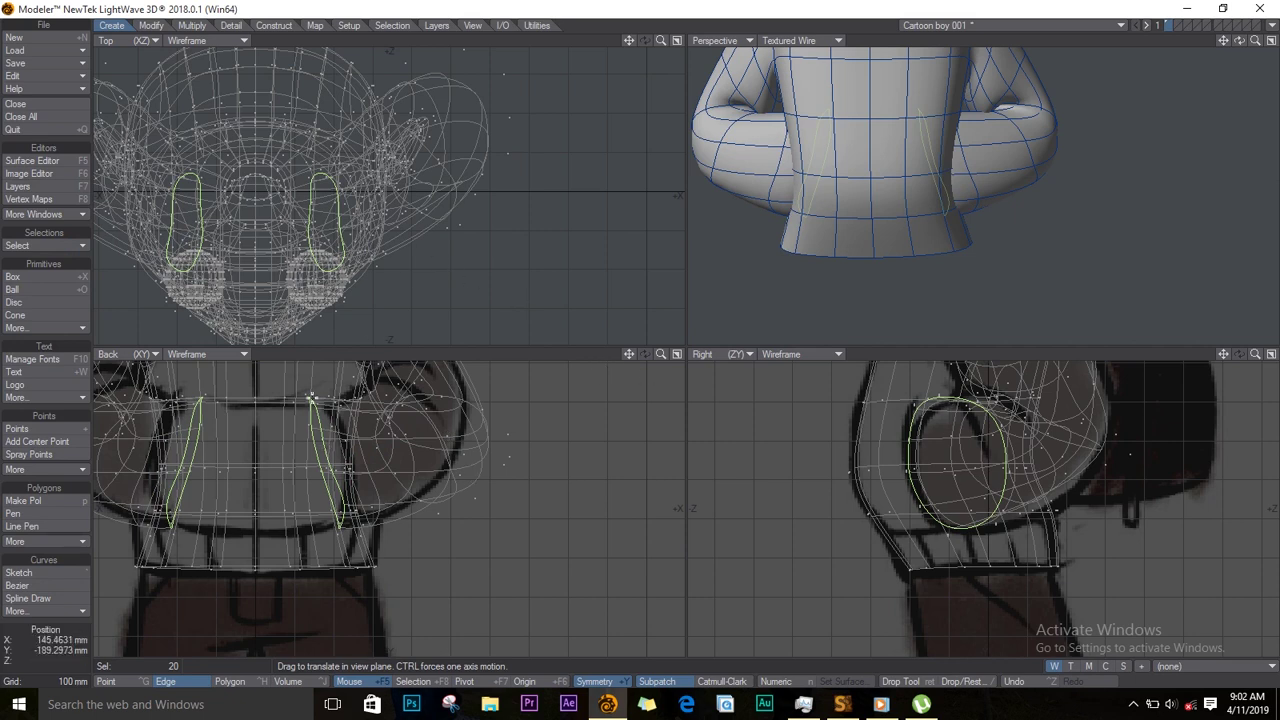
left_click_drag(311, 398, 340, 527)
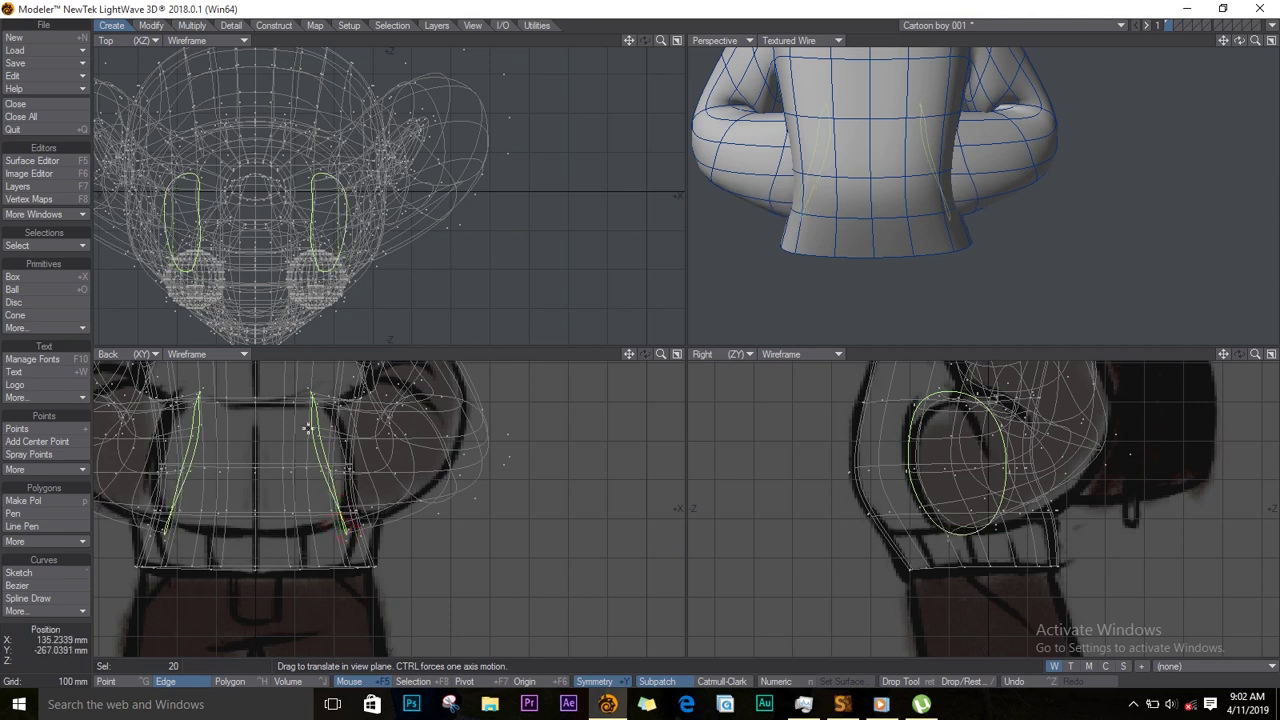
left_click_drag(309, 428, 331, 509)
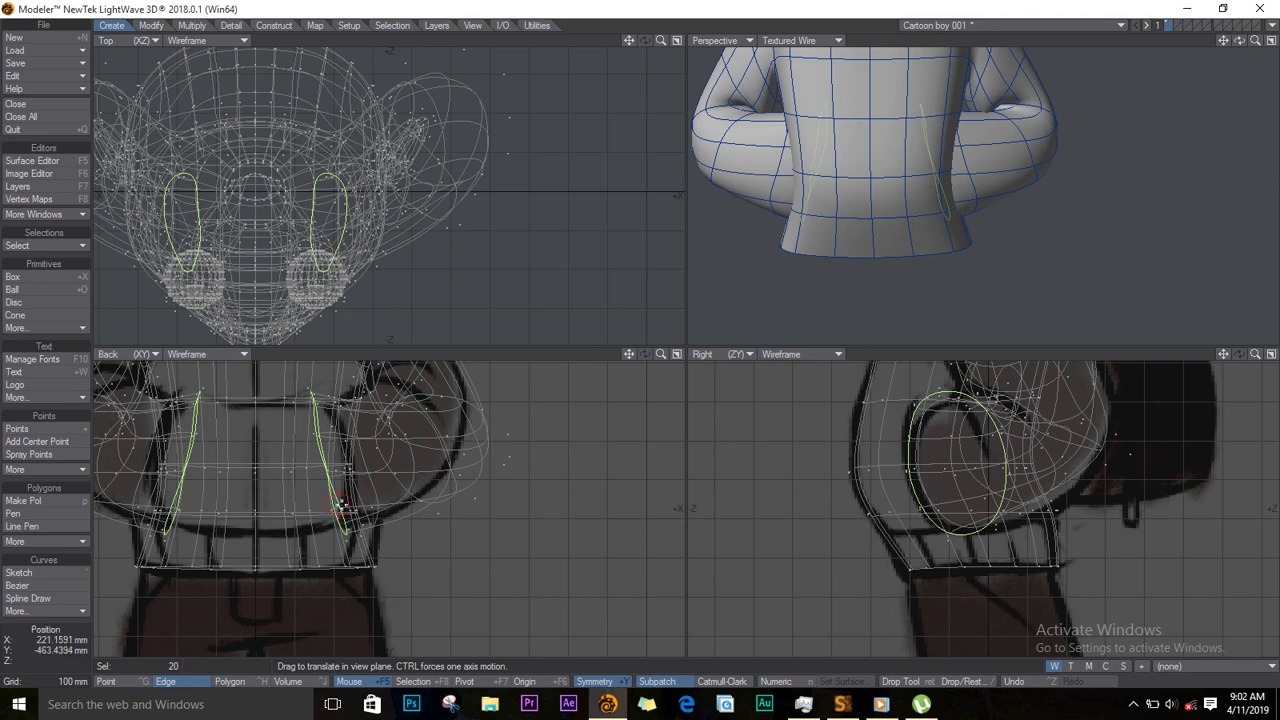
left_click_drag(320, 393, 319, 436)
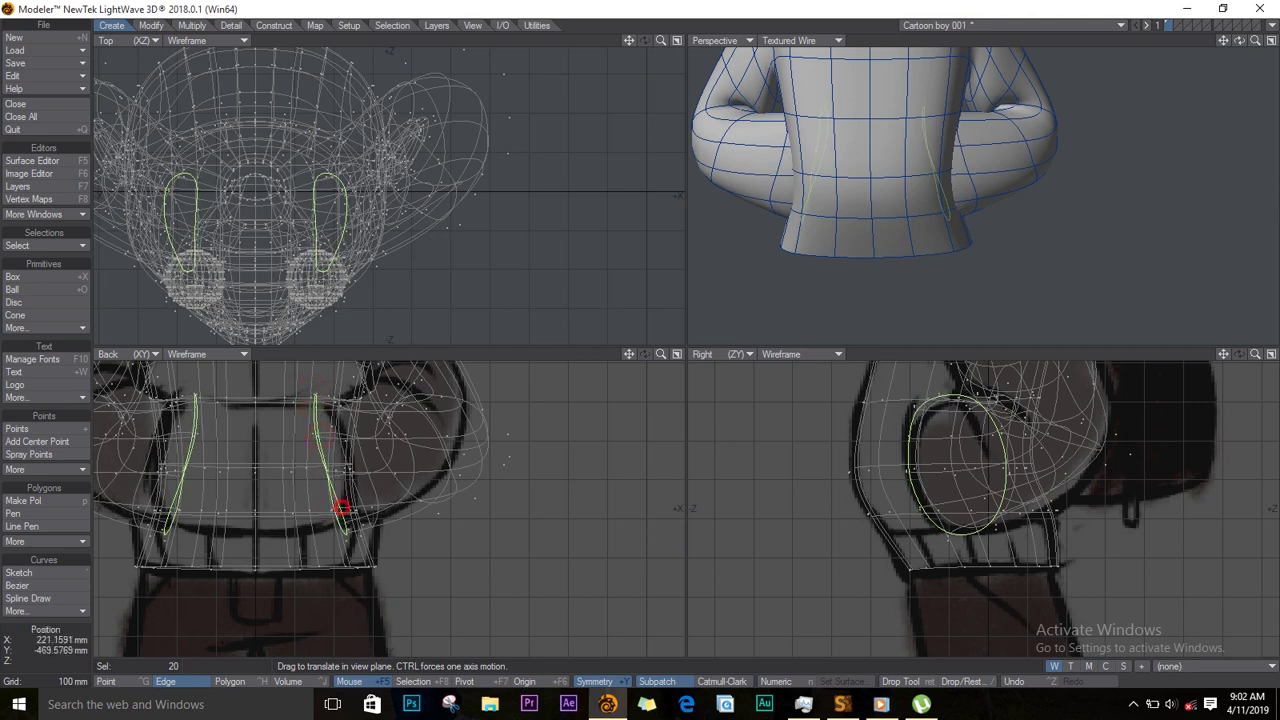
left_click_drag(319, 508, 341, 514)
key("space")
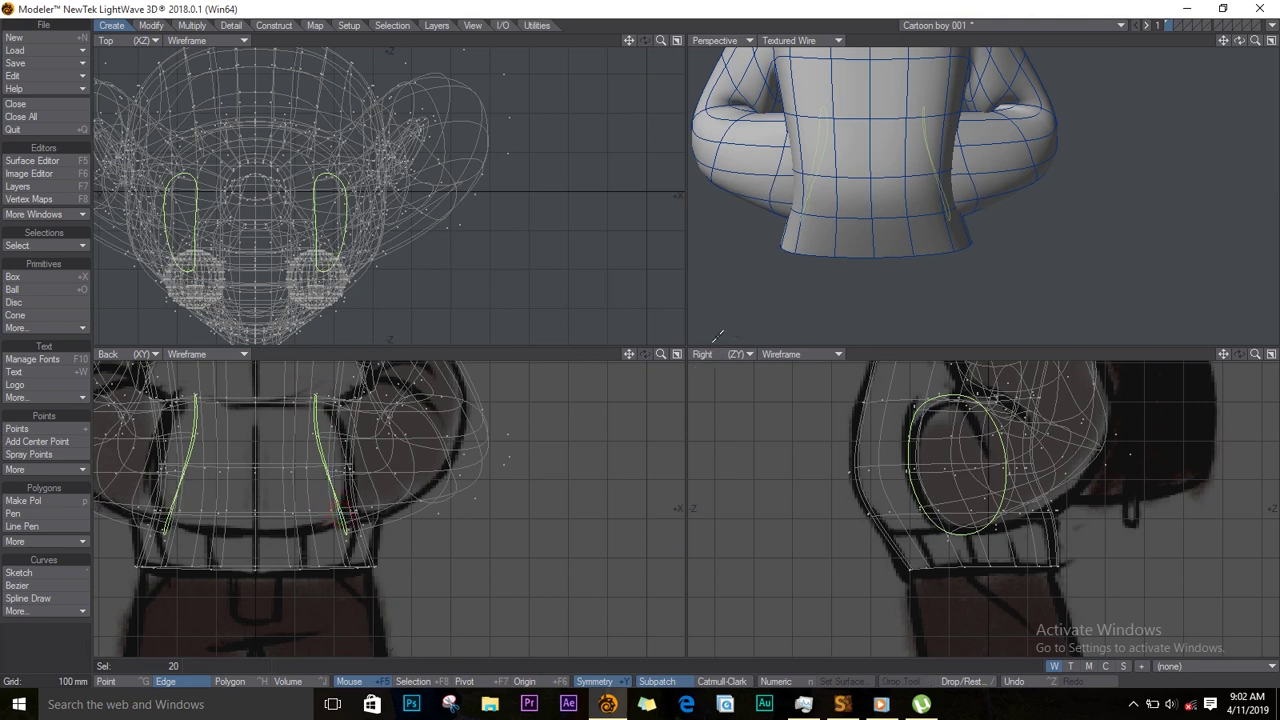
Step: Shift the sleeve-end loops slightly forward in the side view and clear the selection
key("t")
left_click_drag(954, 457, 946, 460)
key("space")
key("slash")
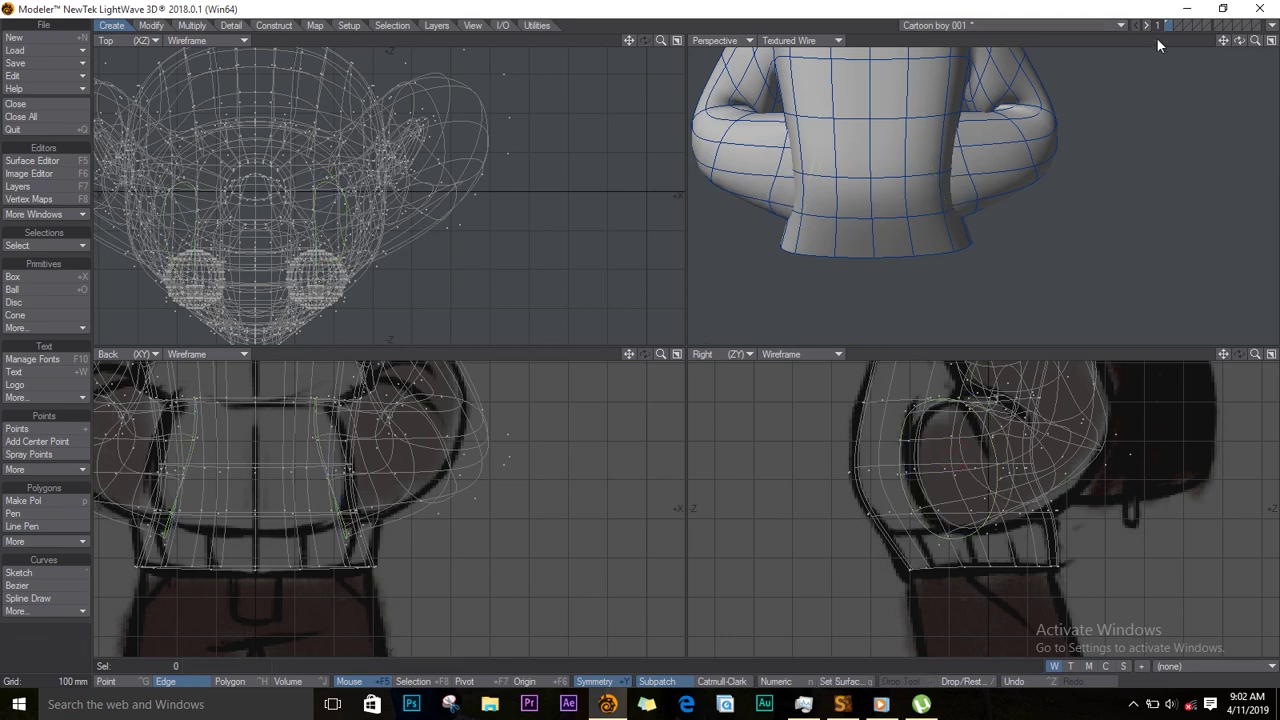
Step: Switch the perspective view to Texture shading and examine the arms, torso and shoulders from several angles
mouse_move(1241, 40)
left_mouse_down()
mouse_move(1250, 66)
mouse_move(1200, 92)
mouse_move(1118, 78)
mouse_move(1244, 42)
left_mouse_up()
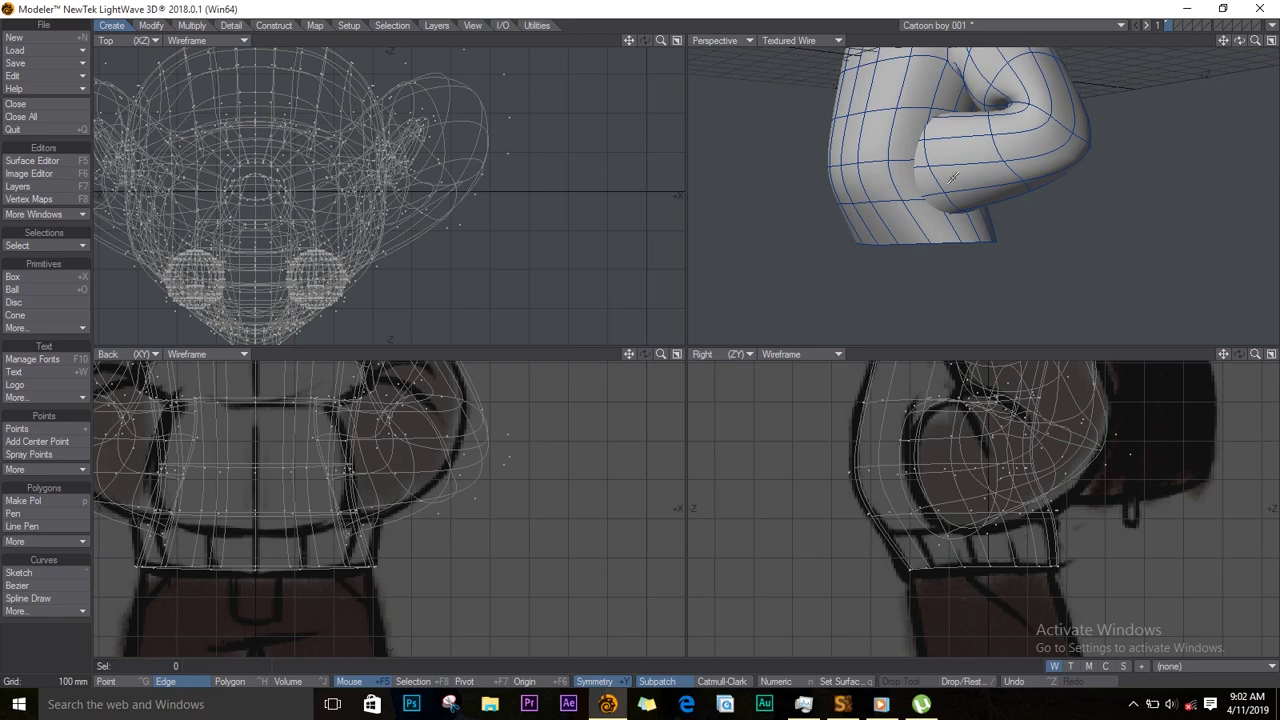
key("a")
left_click(800, 40)
left_click(795, 114)
key("a")
left_click_drag(1240, 41, 556, 285)
left_click_drag(998, 532, 909, 417, "ctrl+alt")
left_click_drag(911, 545, 972, 507, "ctrl+alt")
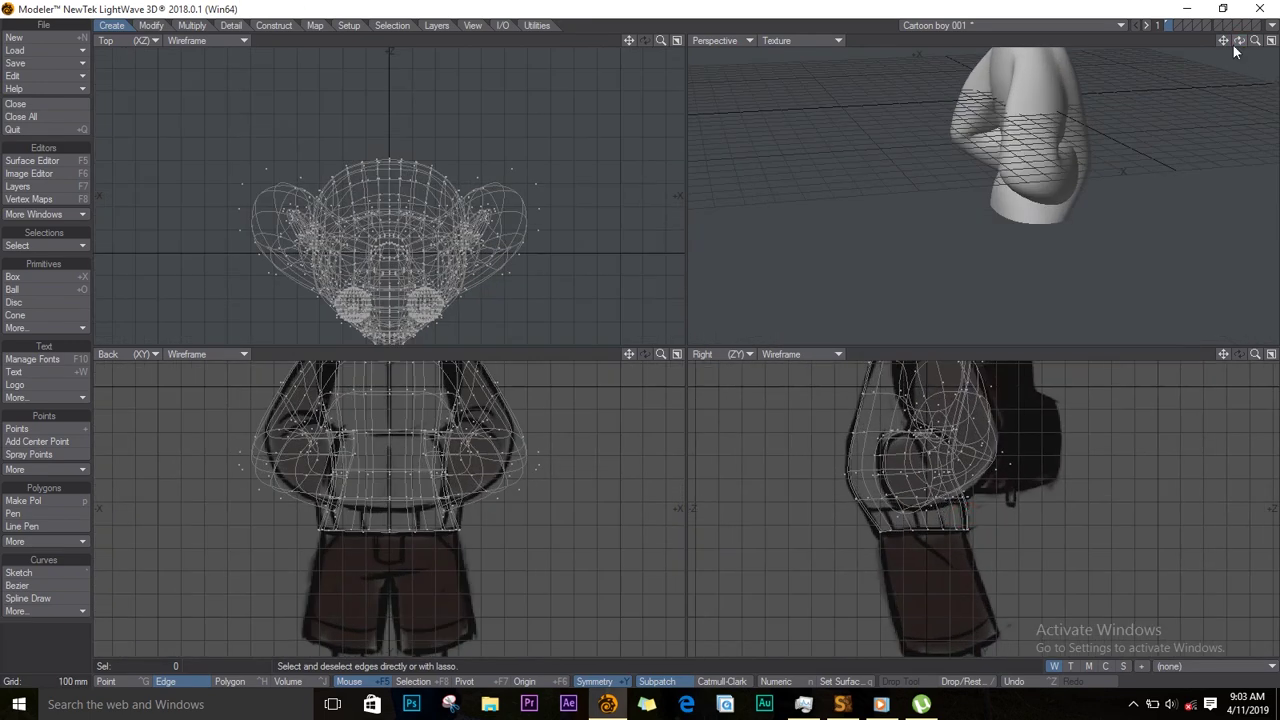
left_click_drag(1239, 40, 1071, 119)
key("a")
left_click_drag(1241, 42, 1265, 218)
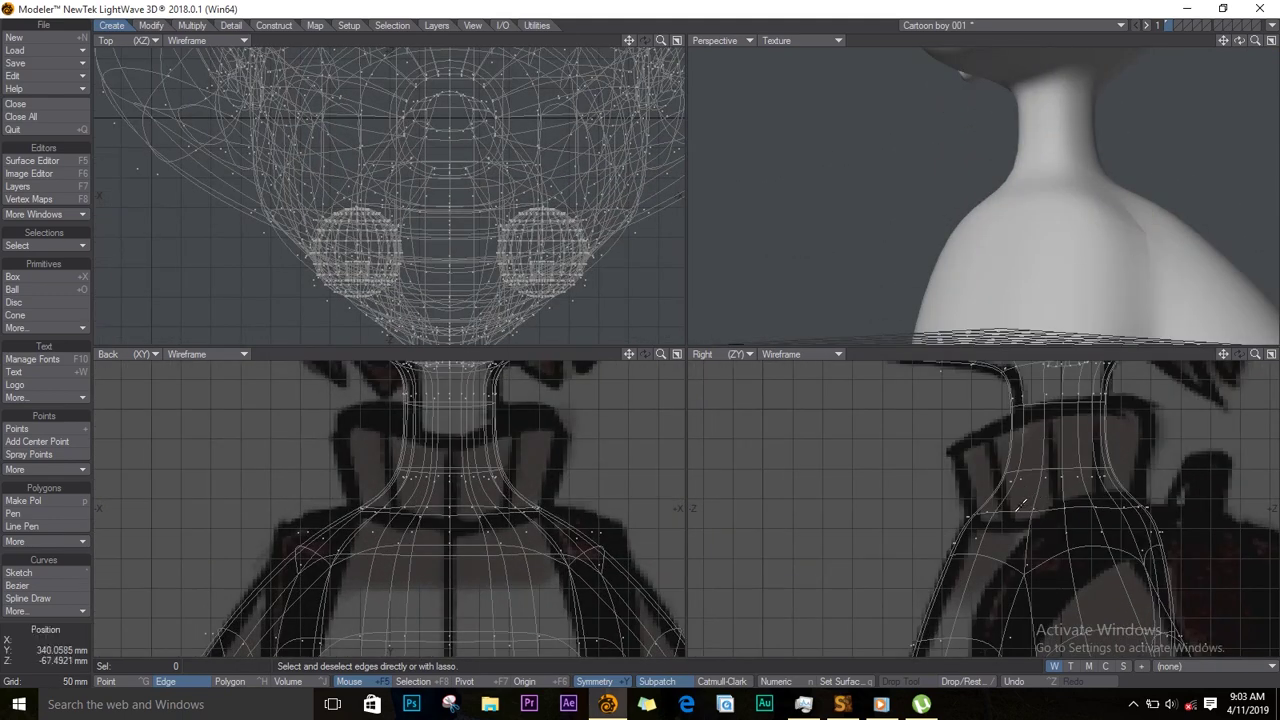
Step: Switch to polygon mode and select all jacket polygons from the collar line on the neck downward
key("ctrl+h")
mouse_move(1015, 437)
left_mouse_down()
mouse_move(1118, 438)
mouse_move(1080, 480)
mouse_move(1060, 480)
left_mouse_up()
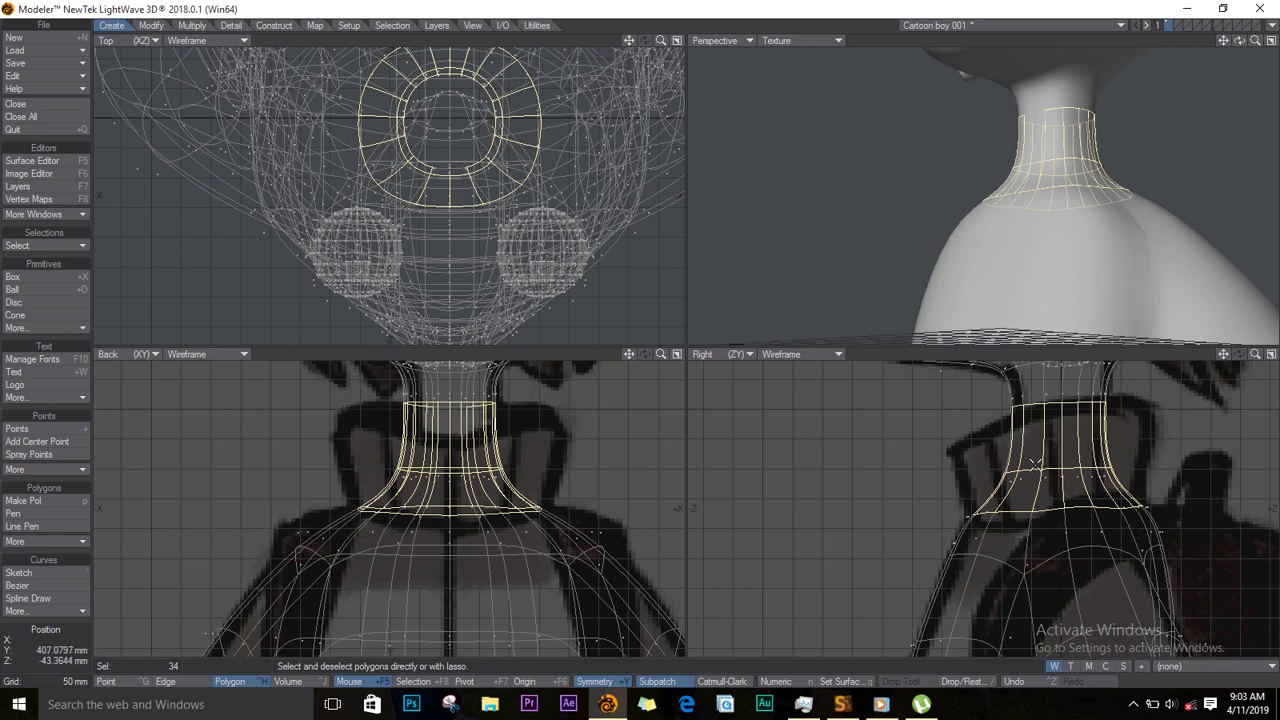
key("a")
key("slash")
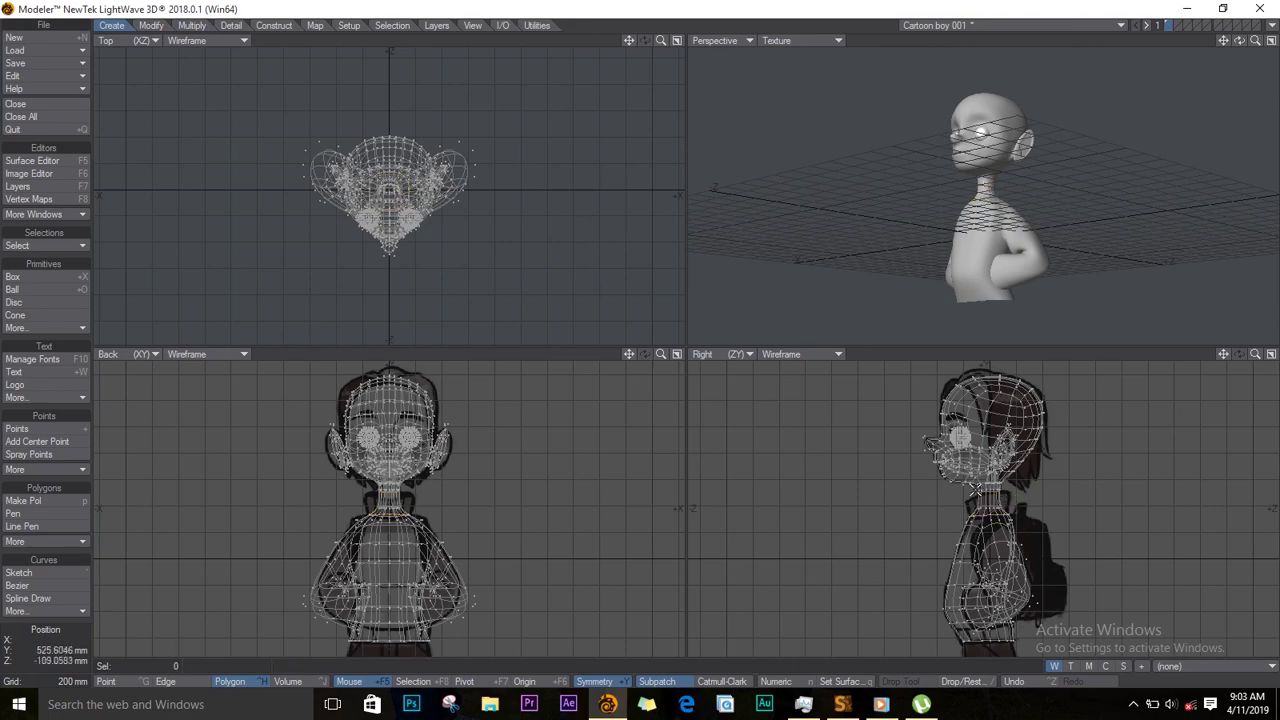
mouse_move(977, 489)
right_mouse_down()
mouse_move(860, 650)
mouse_move(1017, 520)
mouse_move(1003, 488)
right_mouse_up()
key("g")
left_click_drag(1003, 503, 1189, 520, "ctrl+alt")
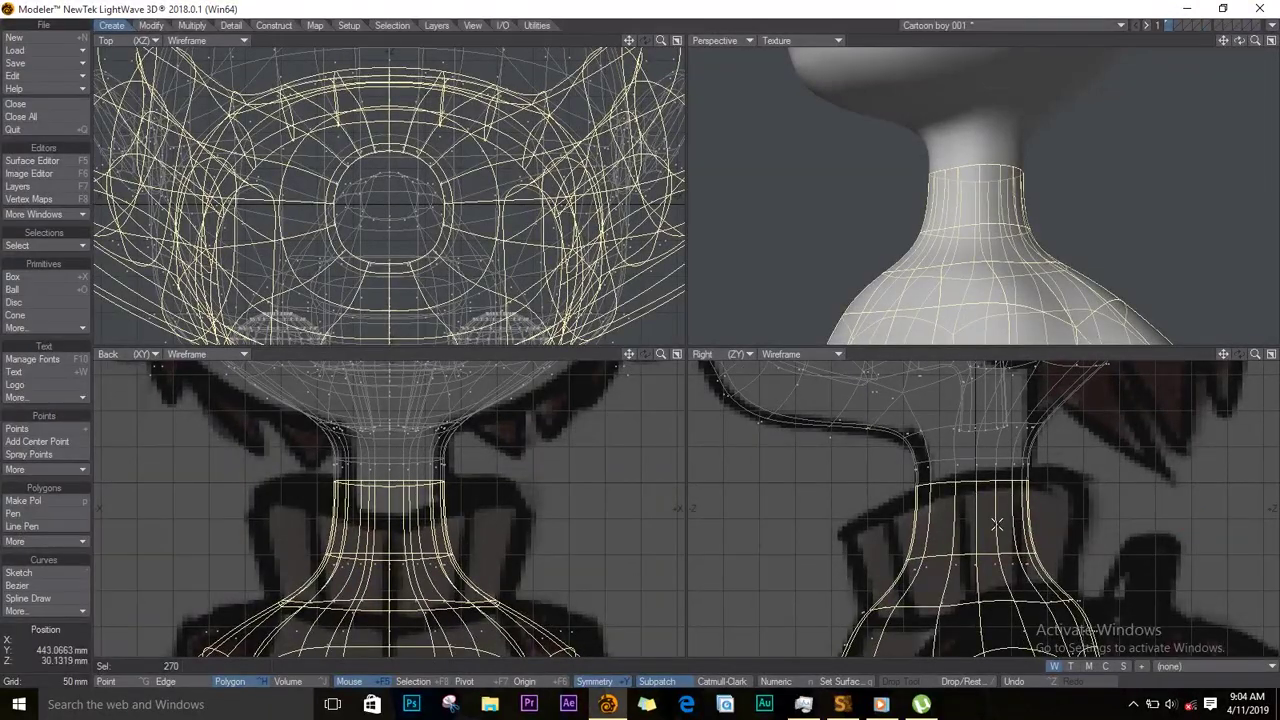
Step: Switch to edge mode and select the full edge loop around the neck at the top of the collar area
key("space")
key("space")
left_click_drag(965, 475, 990, 477)
left_click(45, 245)
left_click(45, 253)
Step: Enlarge, move and stretch the neck loop outward to the width of the sketched collar's top edge
key("shift+h")
left_click_drag(977, 505, 1105, 489)
key("t")
left_click_drag(937, 459, 972, 485)
key("shift+h")
key("h")
left_click_drag(383, 491, 392, 494)
Step: Rotate the collar loop to the sketched slope and pull its ends onto the collar outline in the side view
key("y")
left_click_drag(969, 477, 960, 511)
key("ctrl+t")
left_click_drag(838, 518, 1090, 490)
key("space")
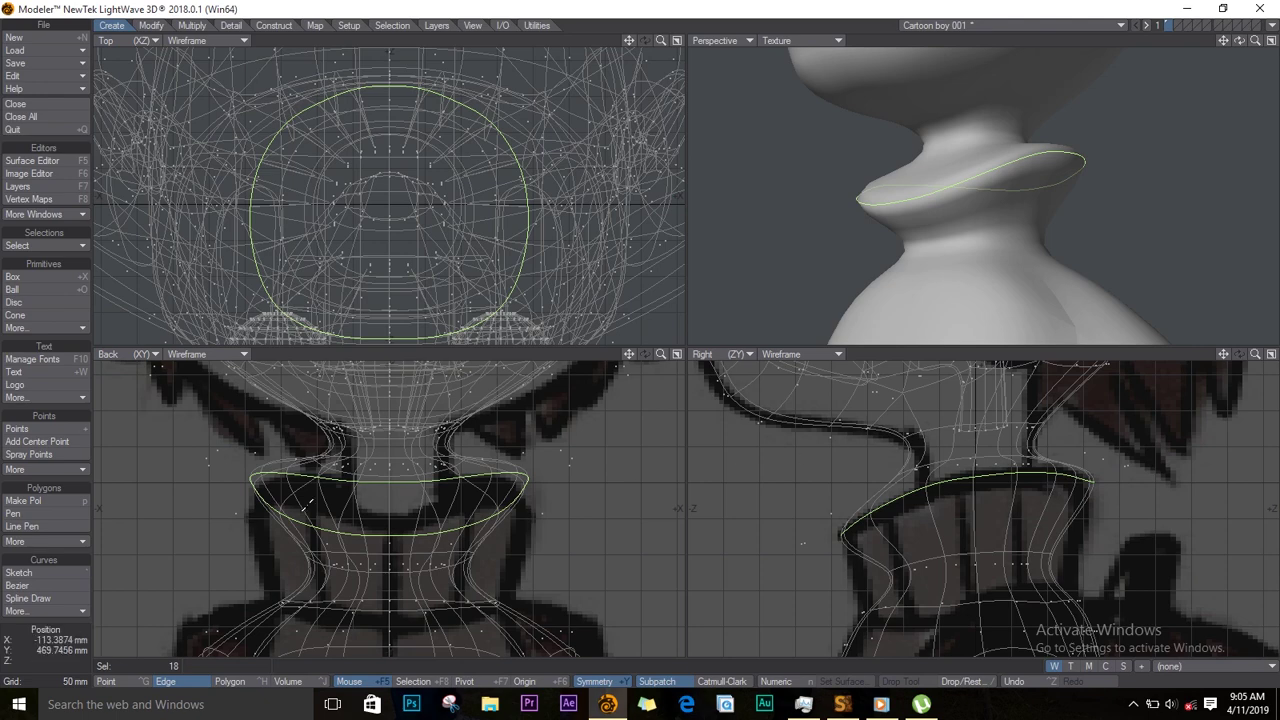
Step: Convert the collar loop to points, raise its front points and adjust its side points in the back view, and deselect them
left_click(45, 245)
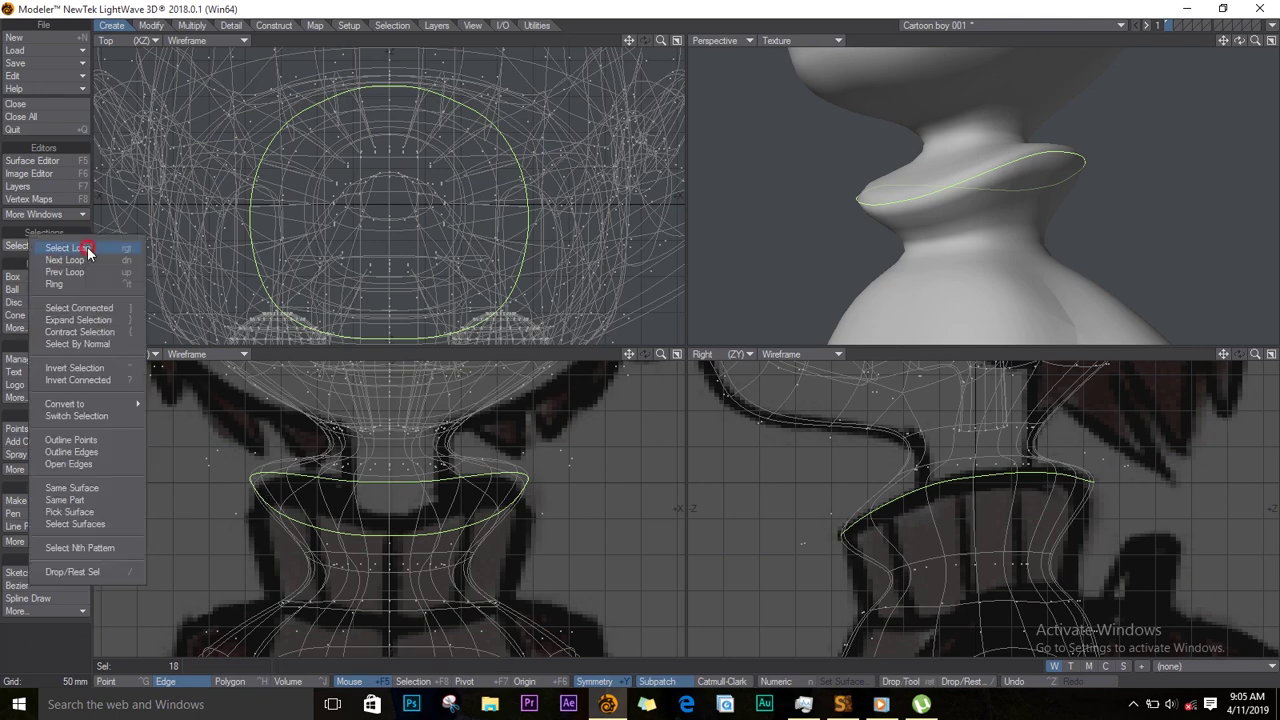
mouse_move(70, 403)
left_click(190, 395)
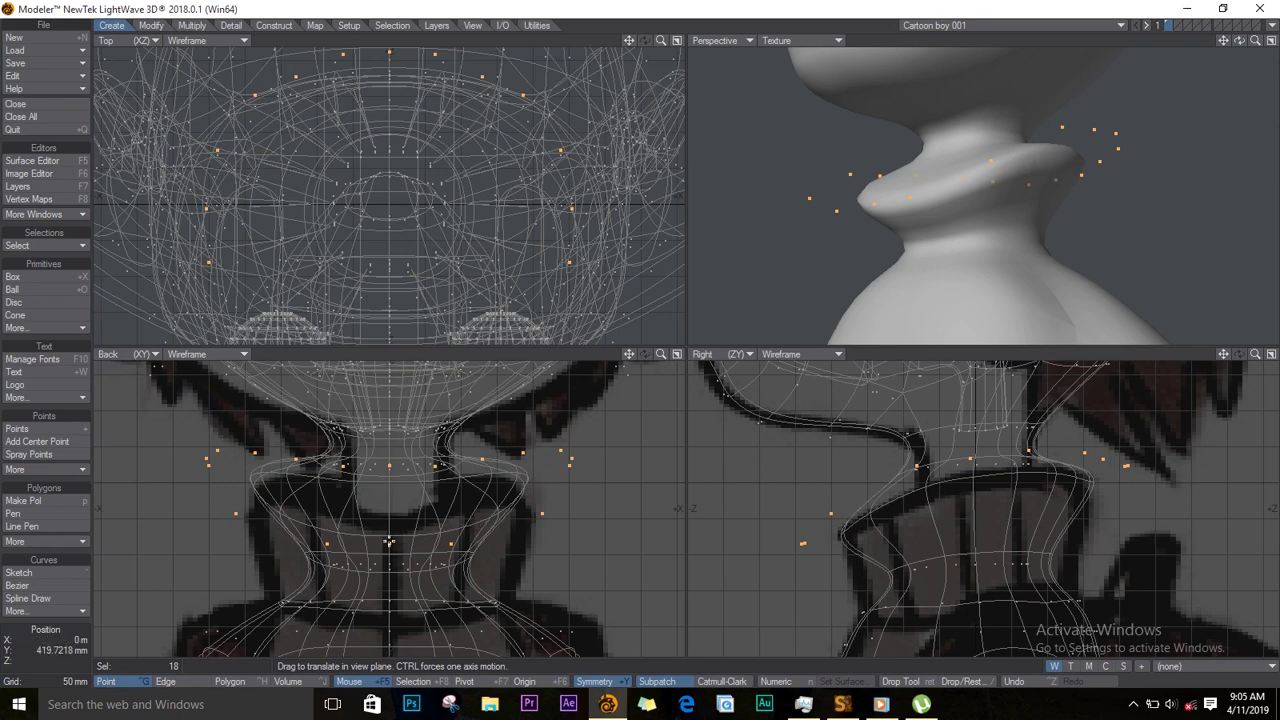
left_click_drag(389, 538, 389, 515)
left_click_drag(451, 542, 454, 511)
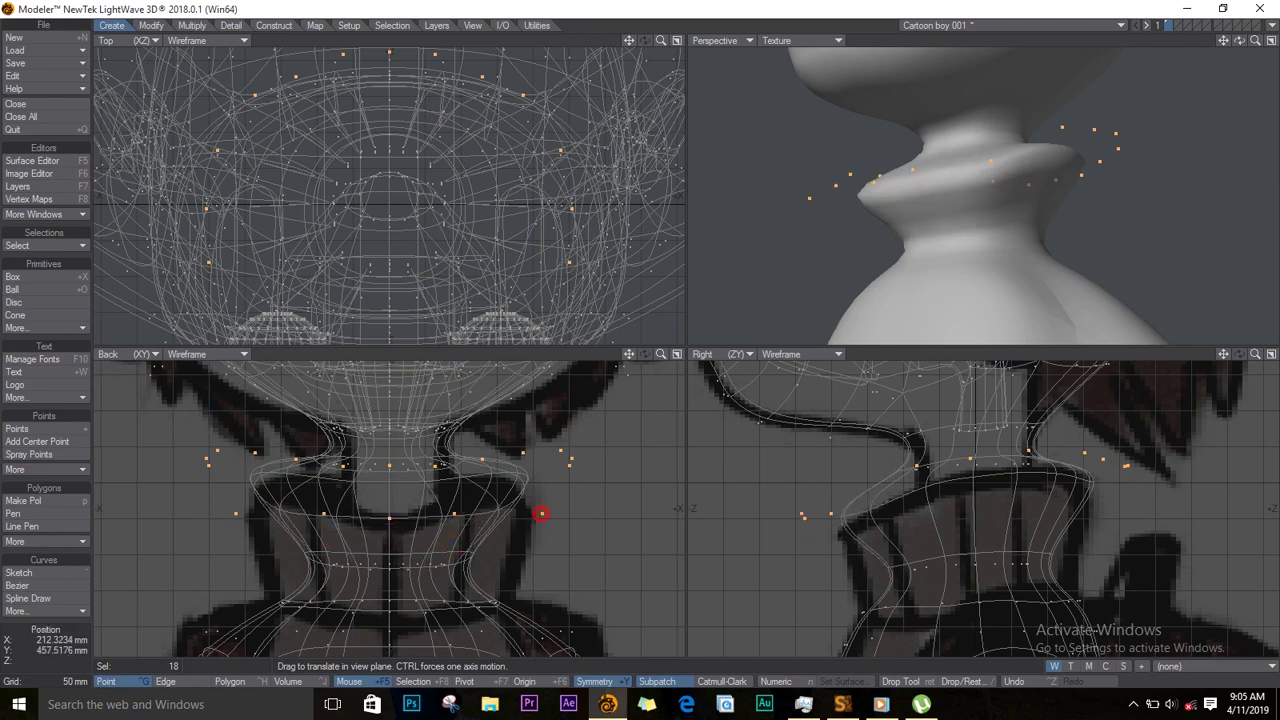
left_click_drag(537, 508, 533, 493)
left_click_drag(483, 459, 557, 459)
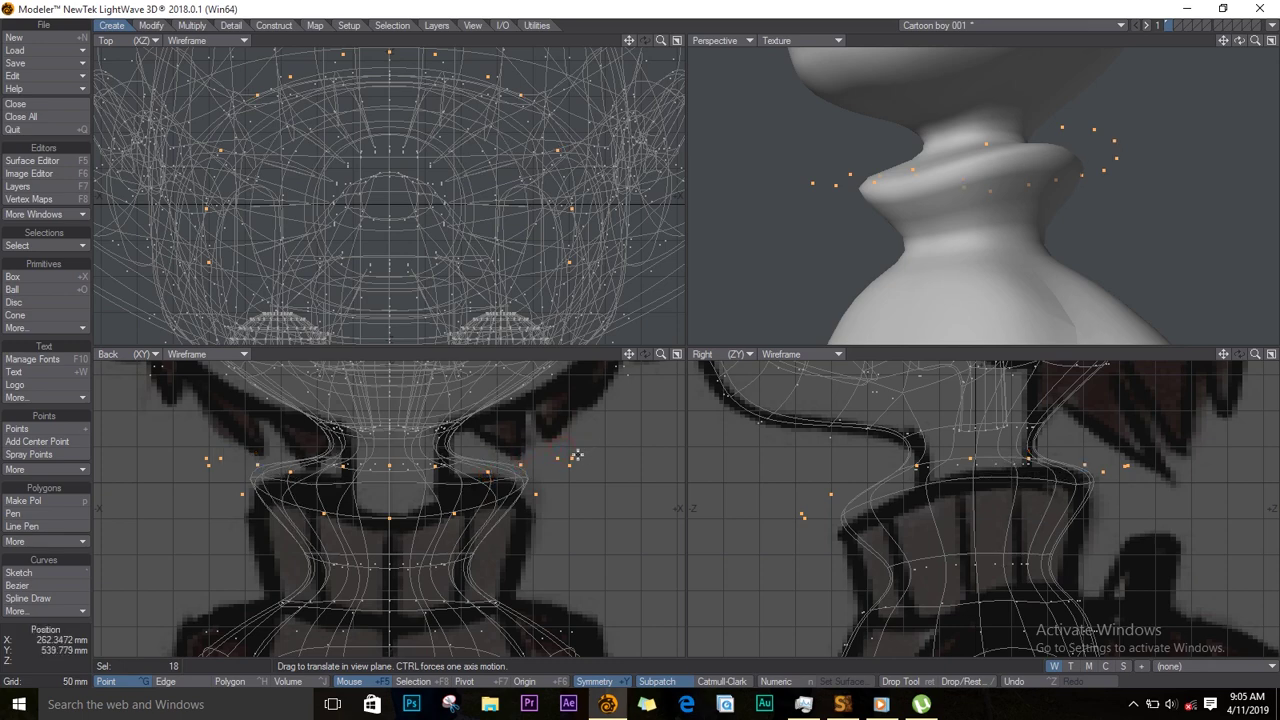
key("space")
key("slash")
Step: Return to edge mode, fit the collar rim loop to the sketch by dragging and rotating it in the side view, and deselect it
key("space")
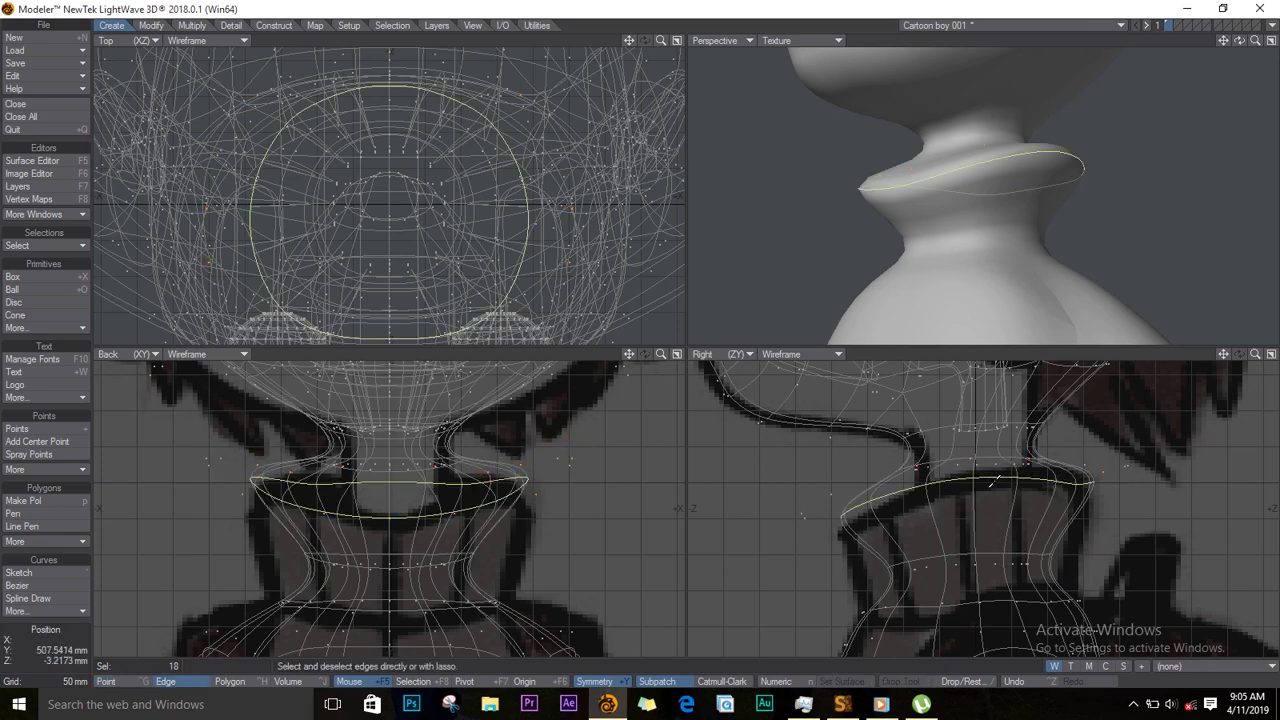
key("ctrl+t")
mouse_move(1076, 485)
left_mouse_down()
mouse_move(1050, 467)
mouse_move(1017, 472)
mouse_move(1090, 480)
left_mouse_up()
key("space")
key("y")
left_click_drag(970, 485, 911, 469)
key("t")
key("space")
key("slash")
Step: Select the full edge loop just above the collar rim, move it down inside the collar and clear the selection
left_click(963, 460)
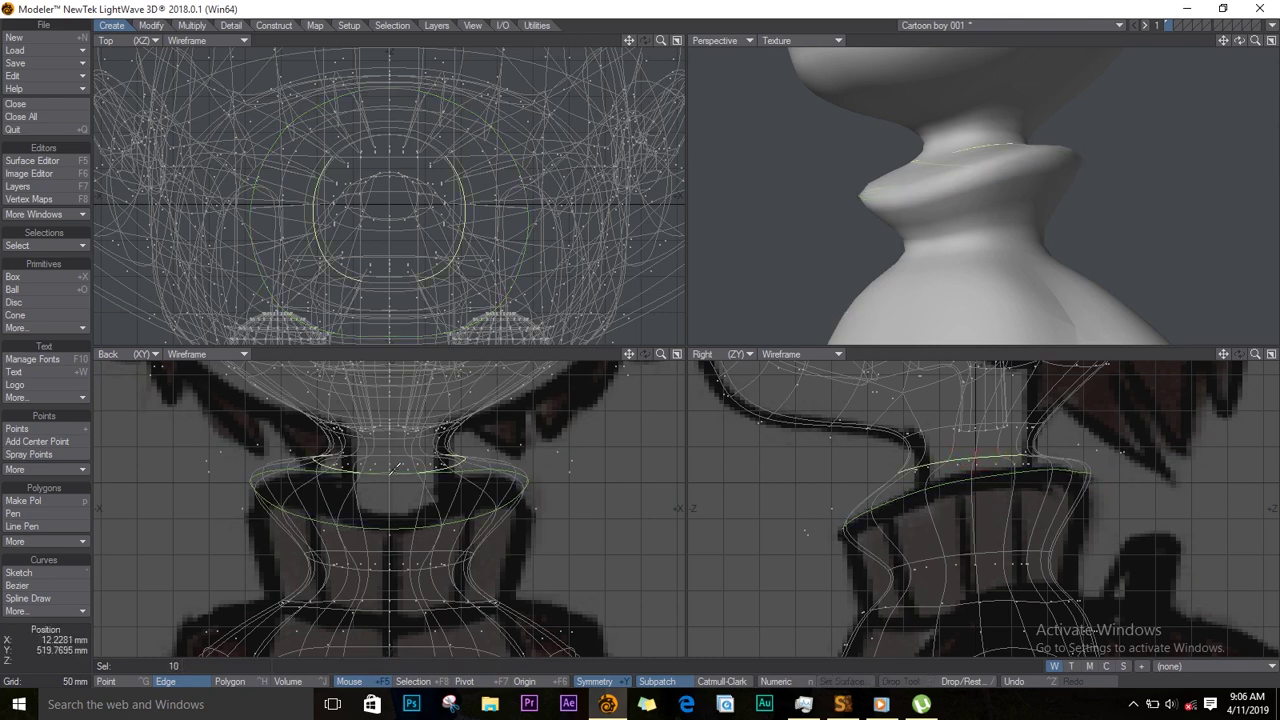
left_click(32, 247)
left_click(68, 252)
key("t")
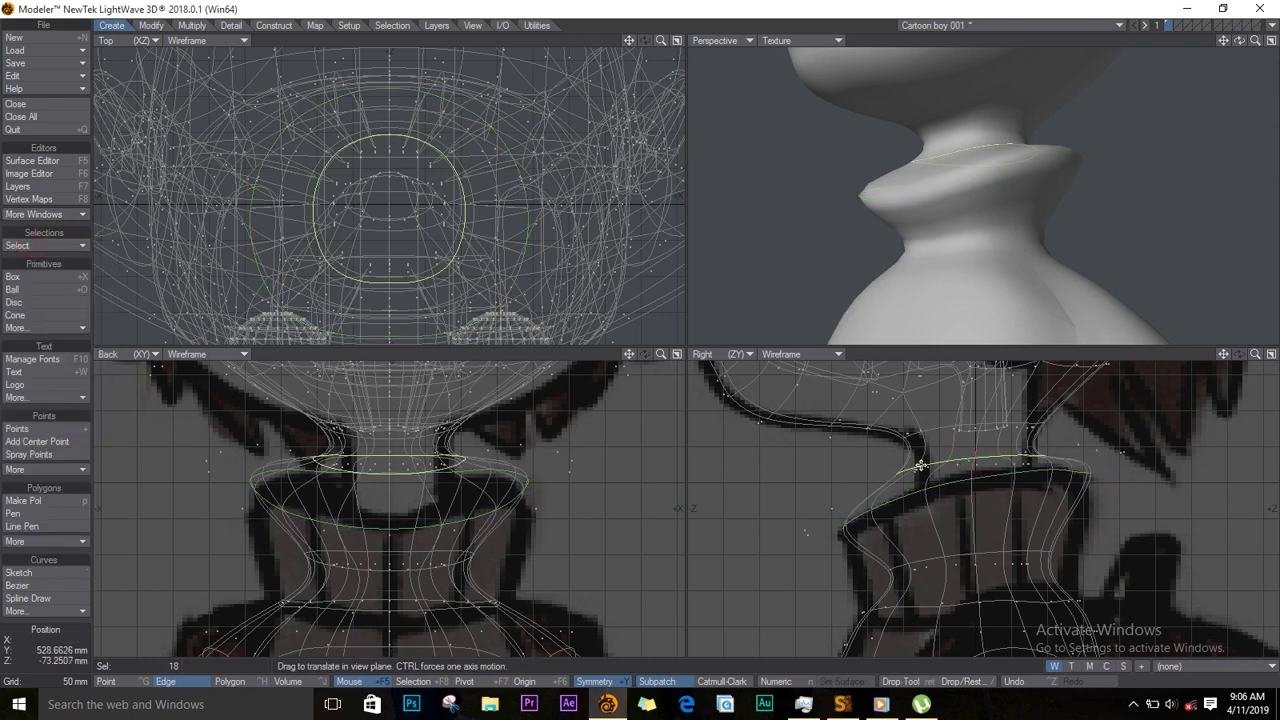
left_click_drag(983, 457, 976, 505)
key("slash")
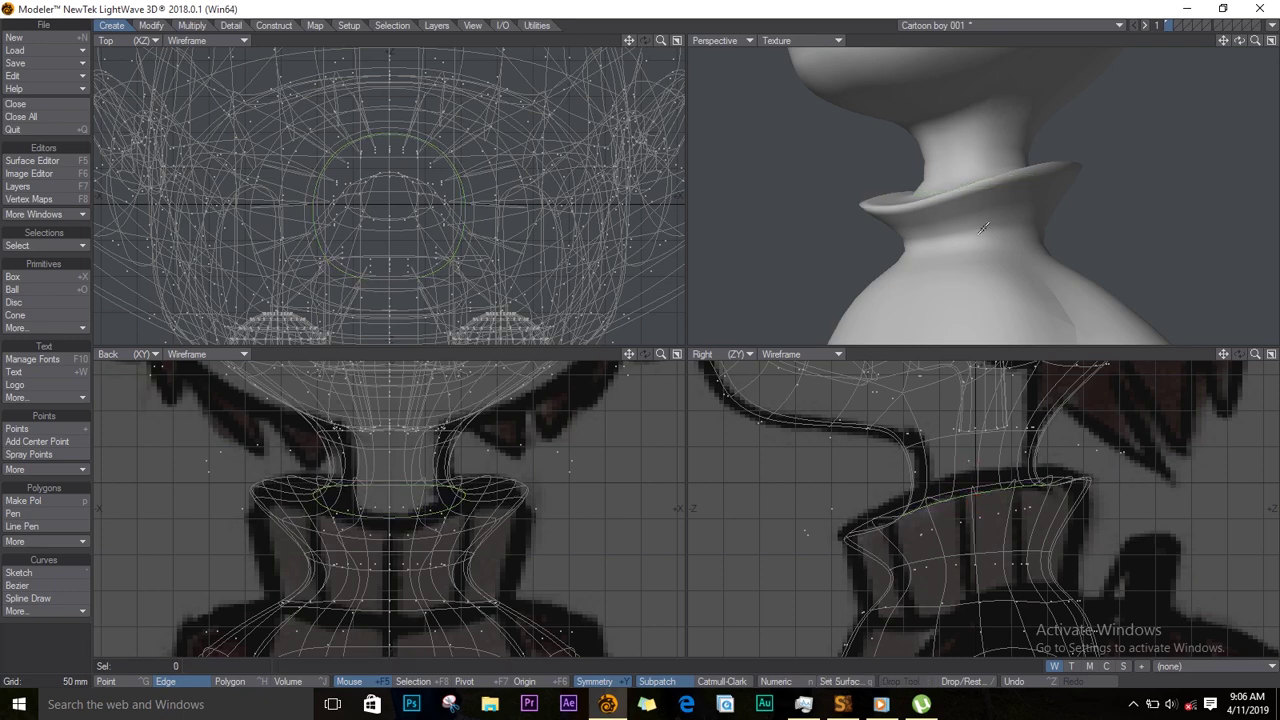
Step: Select the full edge loop around the middle of the collar and scale it outward to the sketched width
mouse_move(1240, 41)
left_mouse_down()
mouse_move(1080, 177)
mouse_move(1245, 43)
left_mouse_up()
left_click(983, 558)
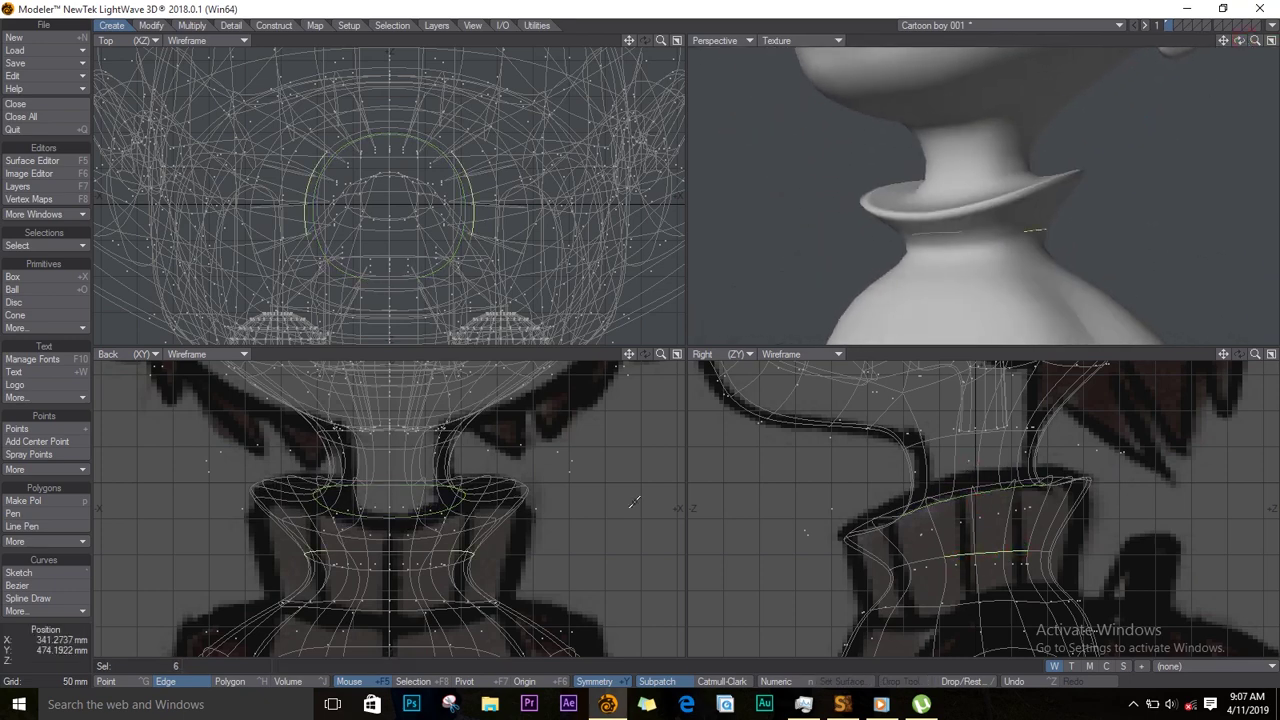
left_click(63, 247)
left_click(66, 383)
key("h")
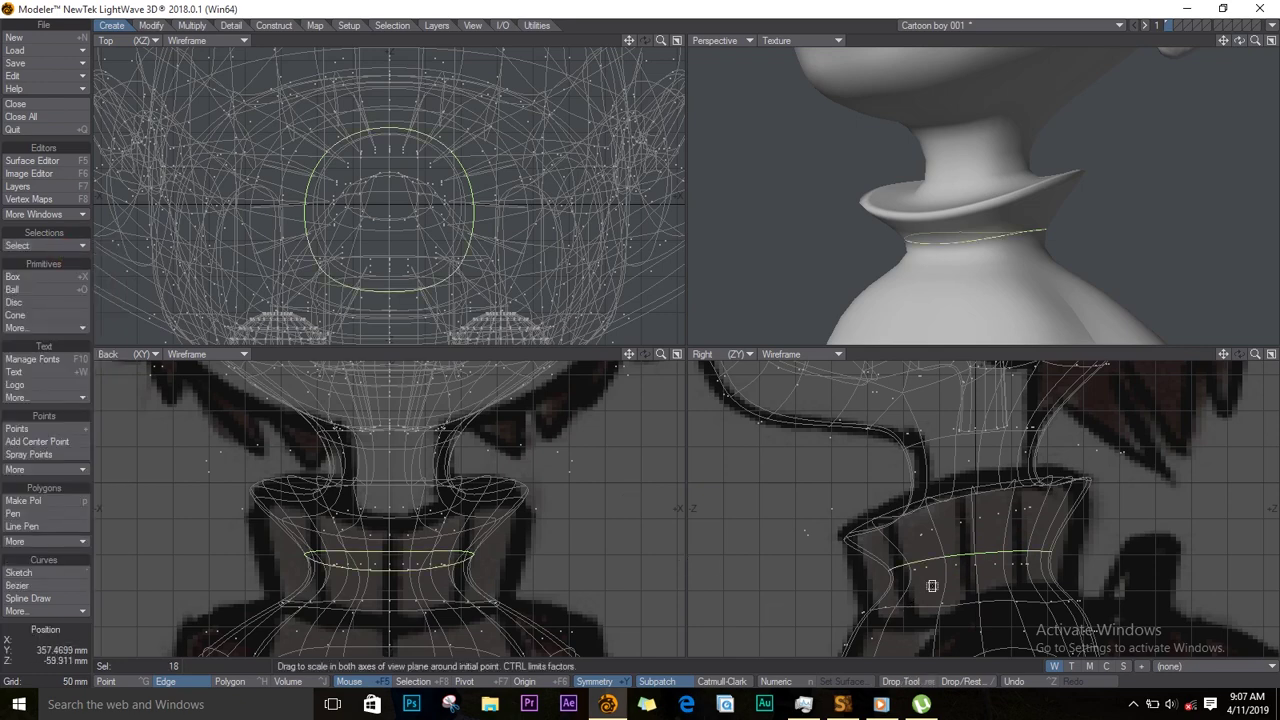
left_click_drag(953, 580, 1046, 570)
left_click_drag(396, 558, 509, 585)
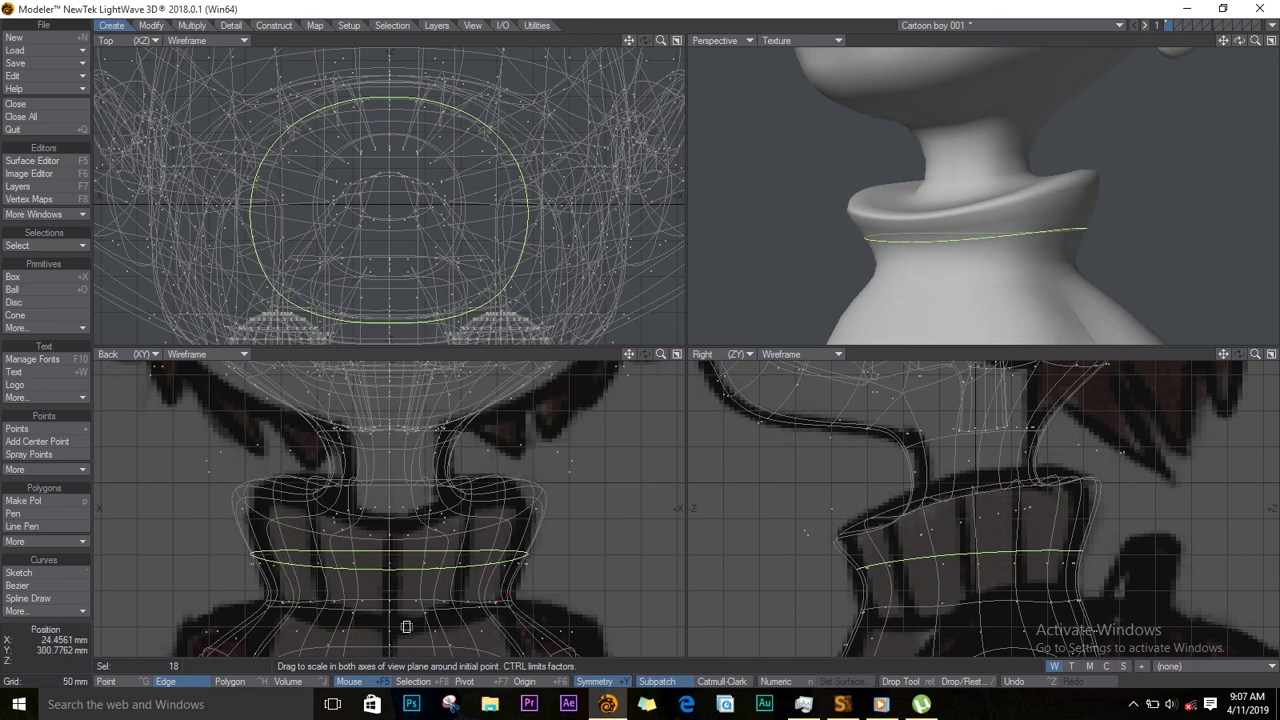
Step: Move the mid-collar loop and rotate it to follow the collar's slope in the side view, and clear the selection
left_click(516, 668)
left_click_drag(452, 631, 471, 586, "alt")
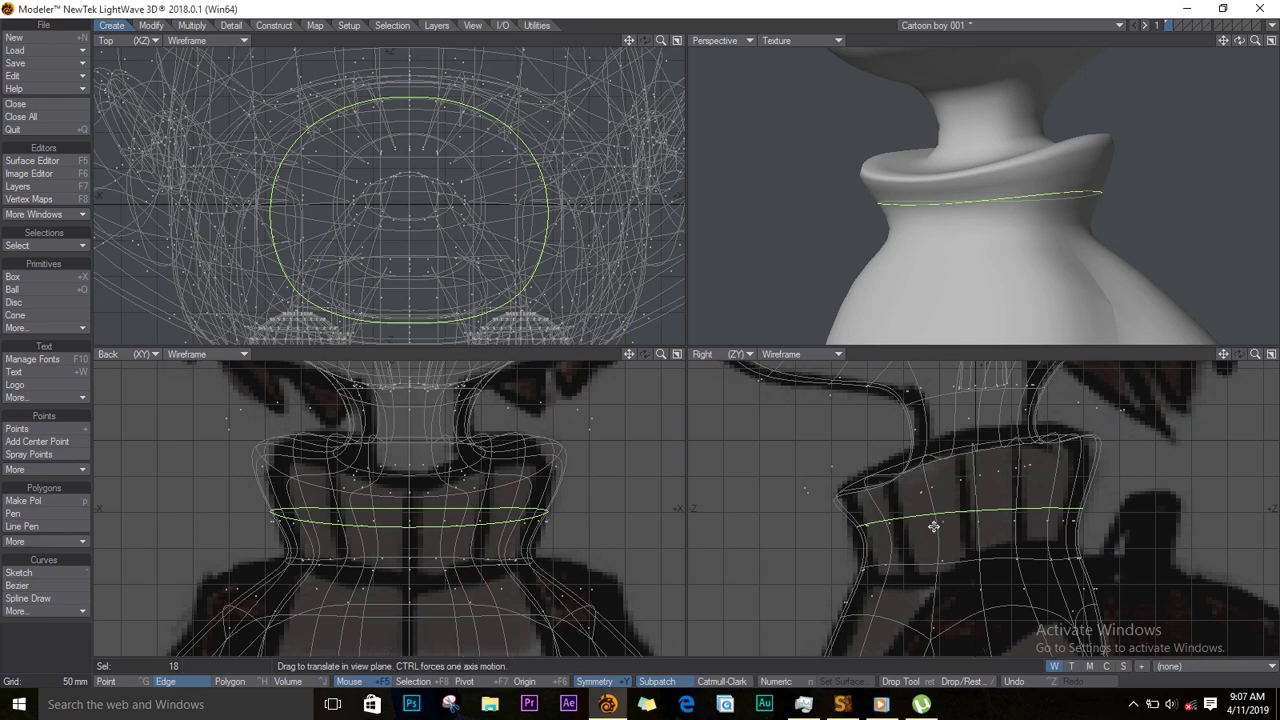
left_click_drag(934, 527, 925, 520)
key("y")
key("Return")
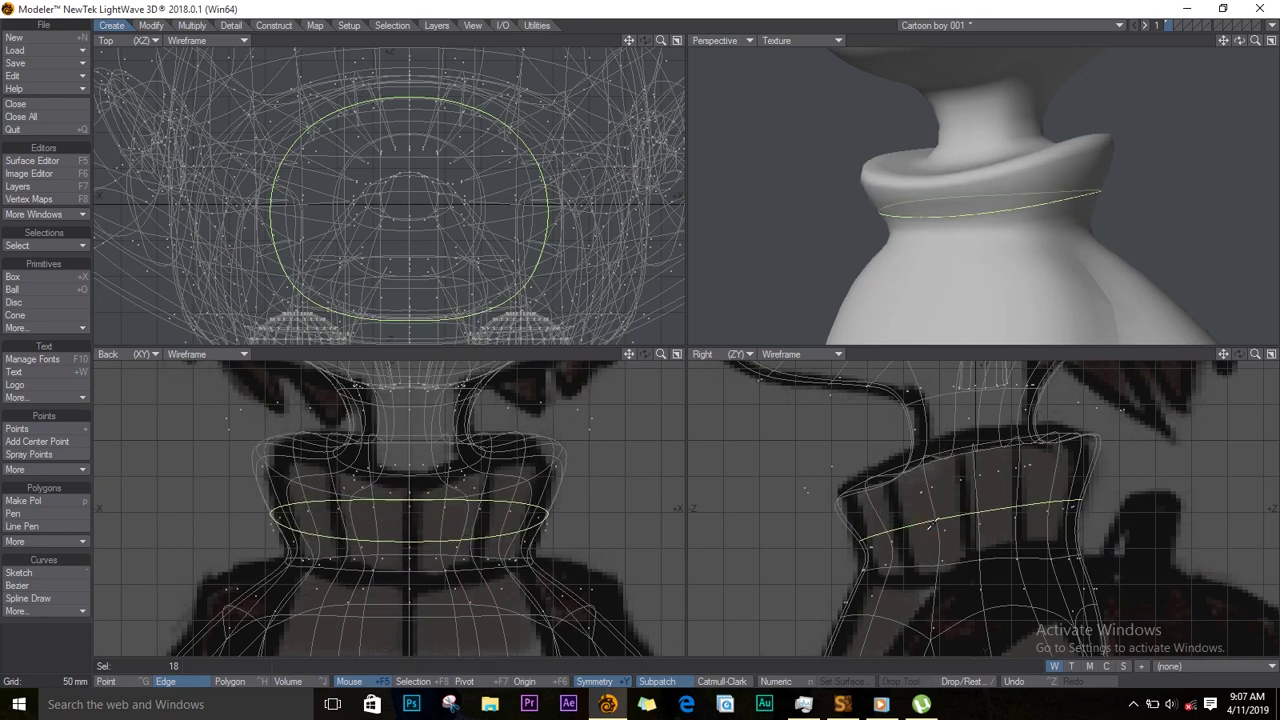
left_click(1205, 357)
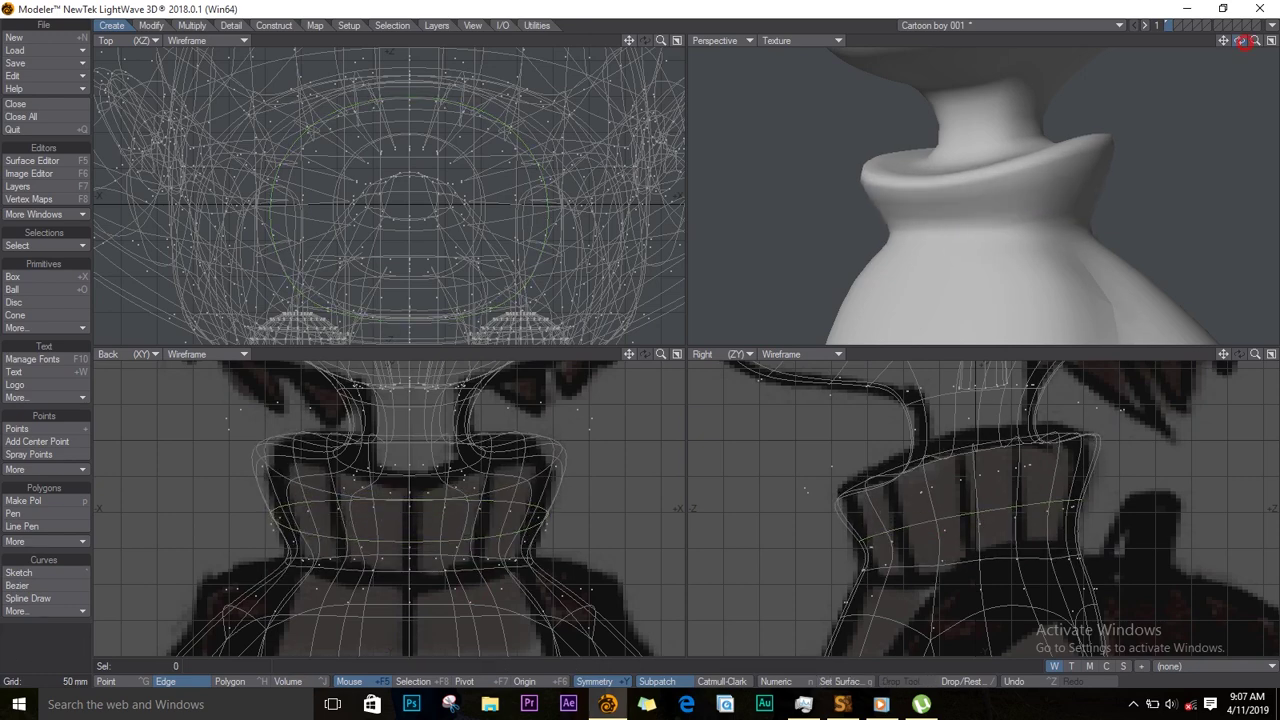
Step: Switch to polygon mode with the jacket polygons selected and expand the selection to include the inside of the collar
left_click_drag(1239, 41, 1247, 52)
key("space")
left_click(909, 171)
key("bracketright")
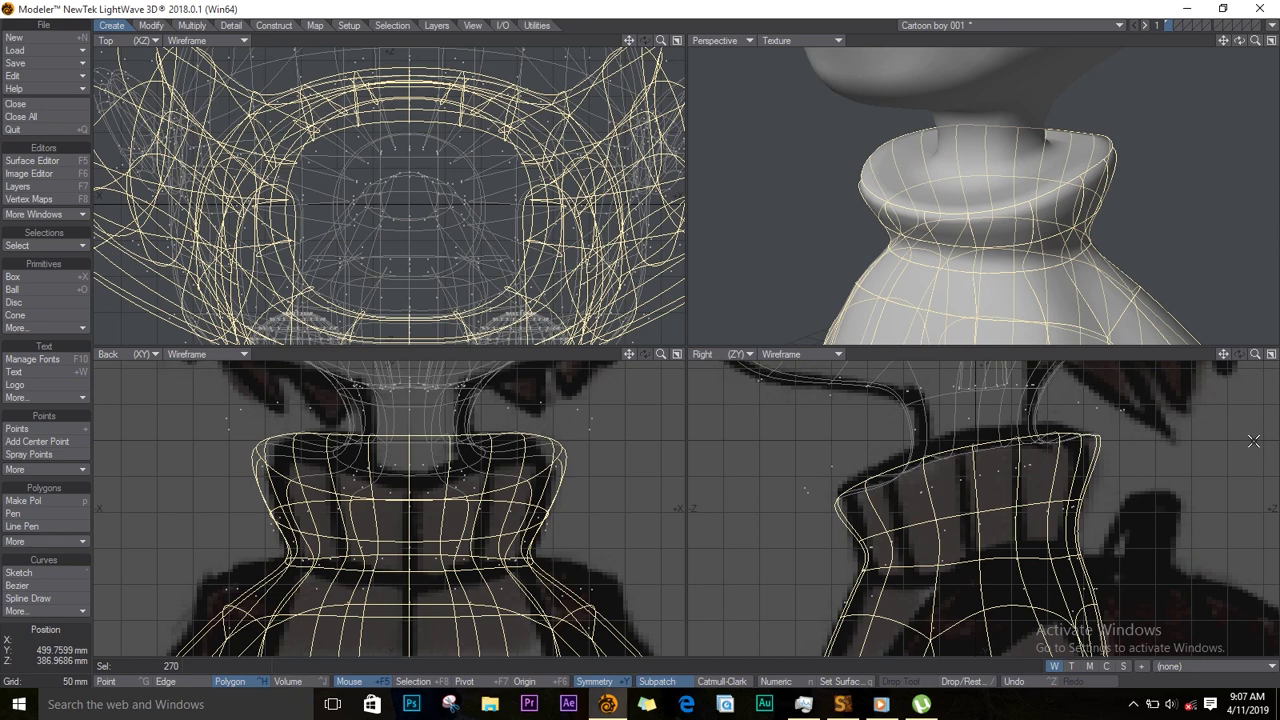
key("shift+bracketright")
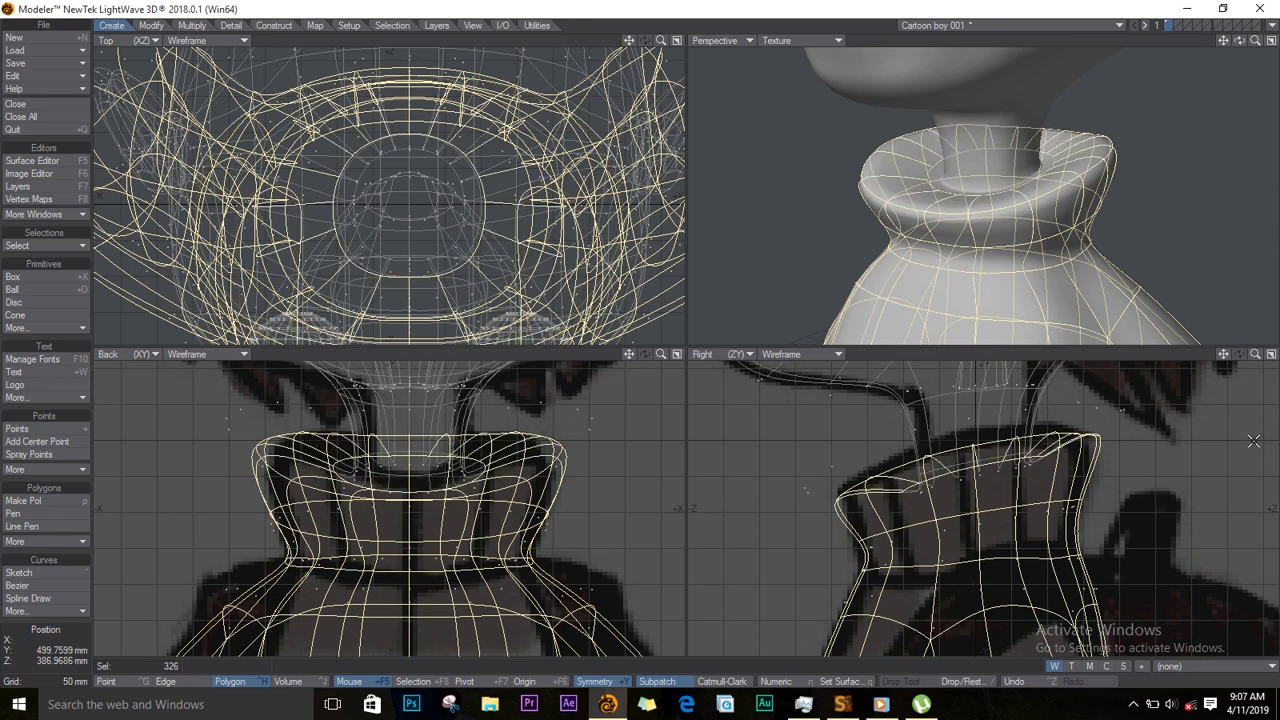
Step: Select the full edge loop around the collar's top rim, stretch it narrower in the back and side views, and clear the selection
key("slash")
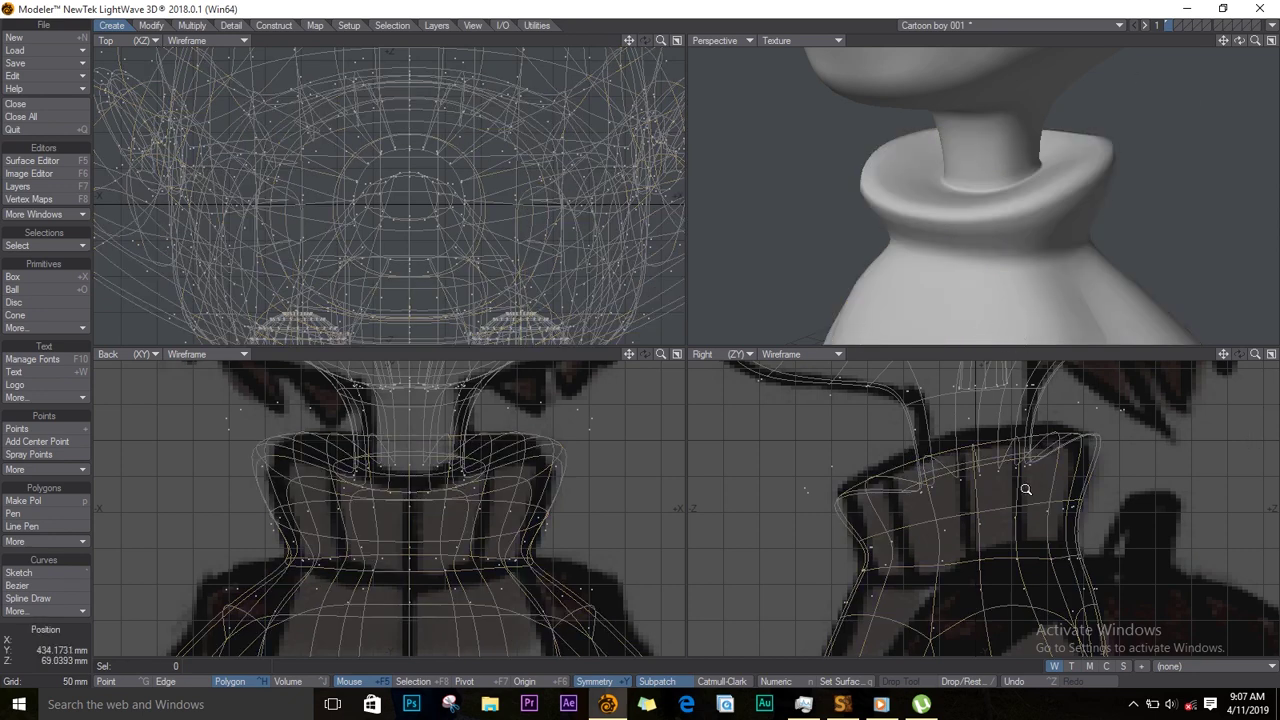
left_click_drag(1022, 491, 1003, 531, "ctrl+alt")
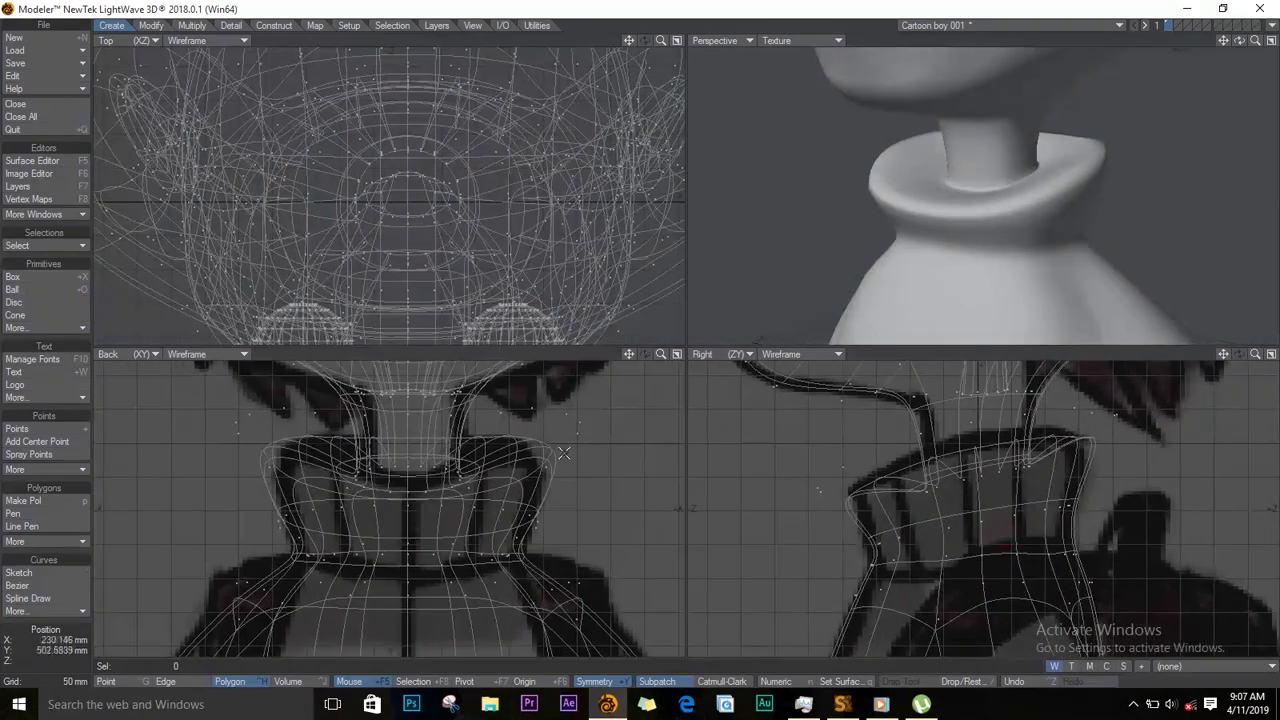
key("ctrl+h")
left_click(530, 476)
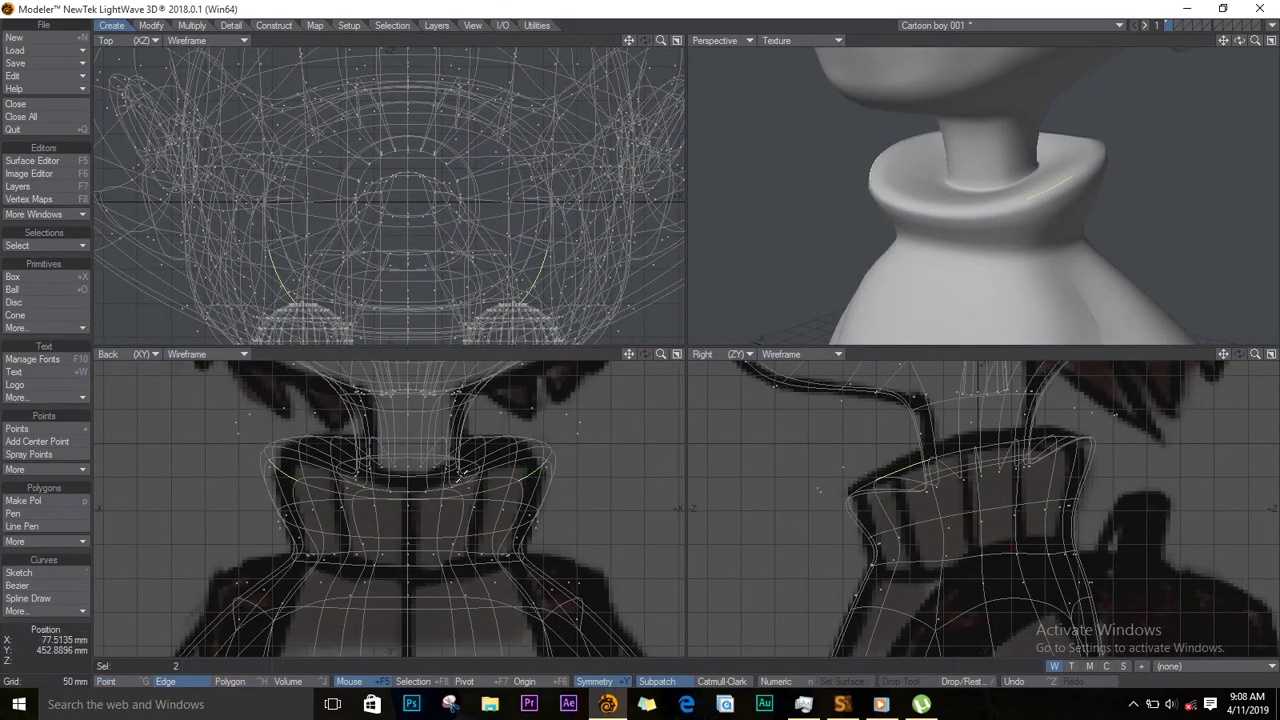
left_click(42, 249)
left_click(50, 254)
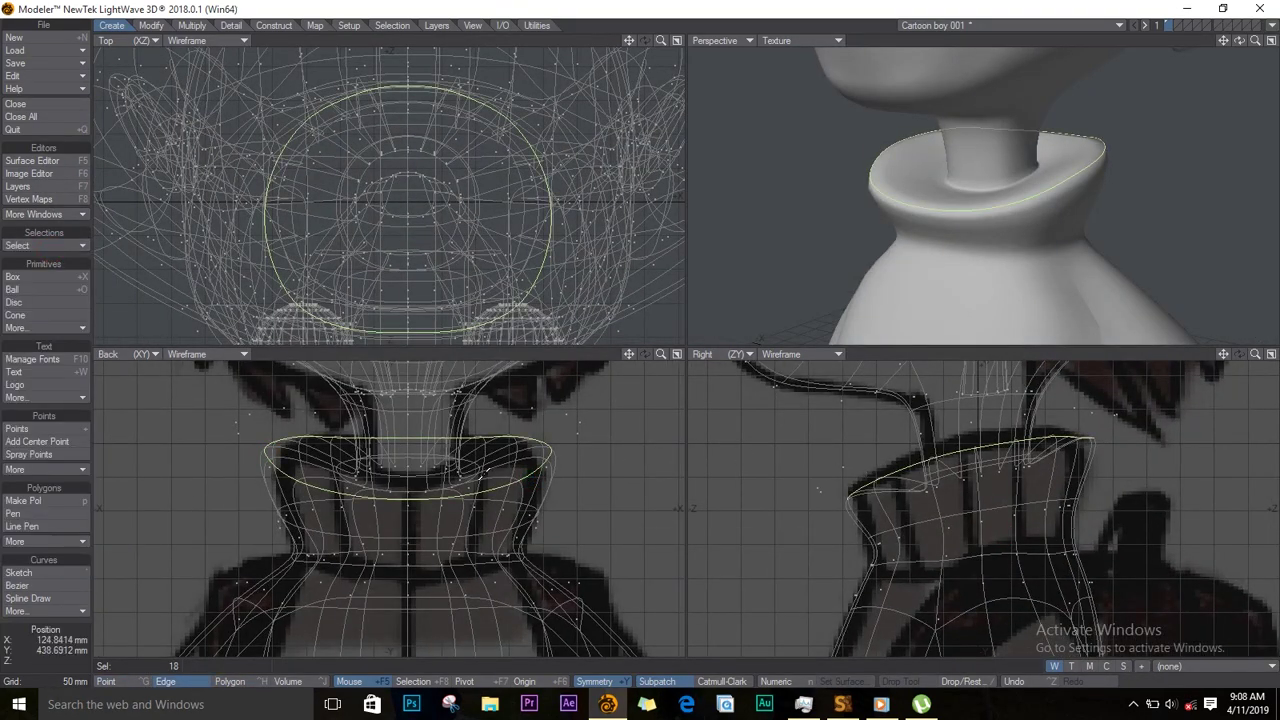
key("h")
left_click_drag(458, 455, 400, 491)
left_click_drag(958, 454, 930, 460)
key("space")
key("slash")
Step: Examine the whole character and the jacket's collar from several angles in an enlarged perspective view
key("a")
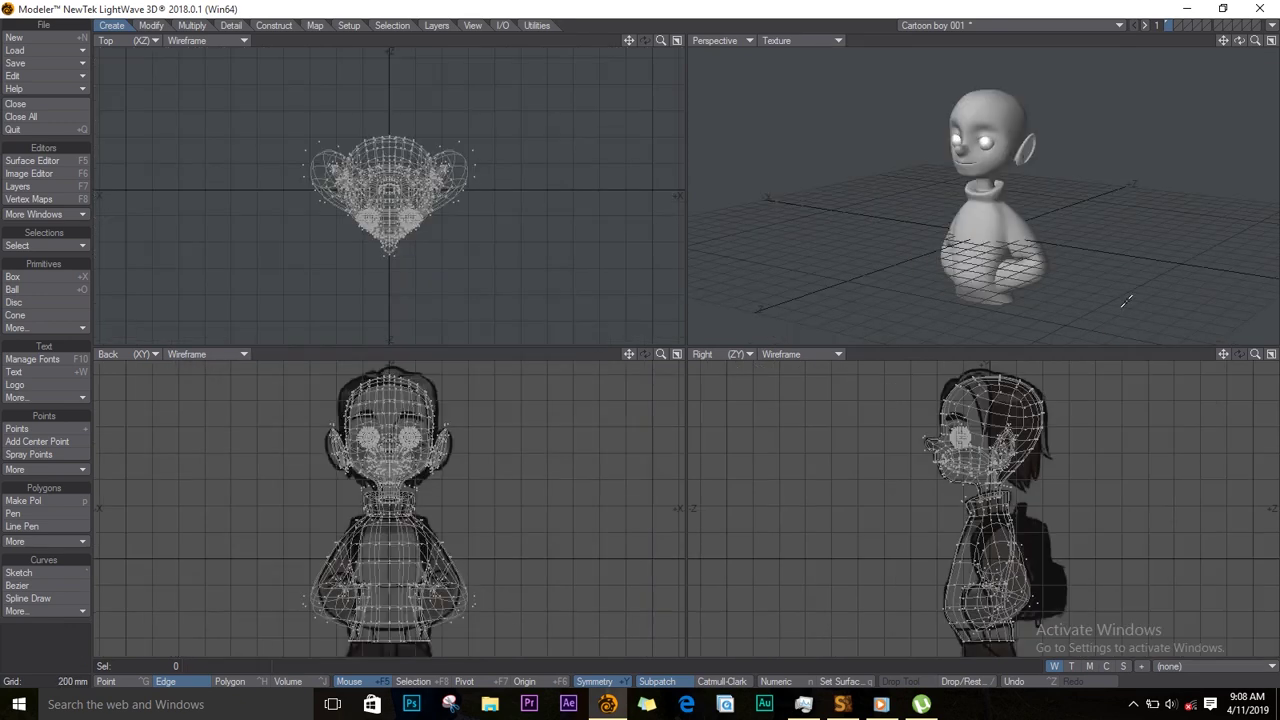
mouse_move(1239, 41)
left_mouse_down()
mouse_move(646, 106)
mouse_move(300, 90)
mouse_move(949, 43)
mouse_move(224, 96)
mouse_move(1240, 48)
left_mouse_up()
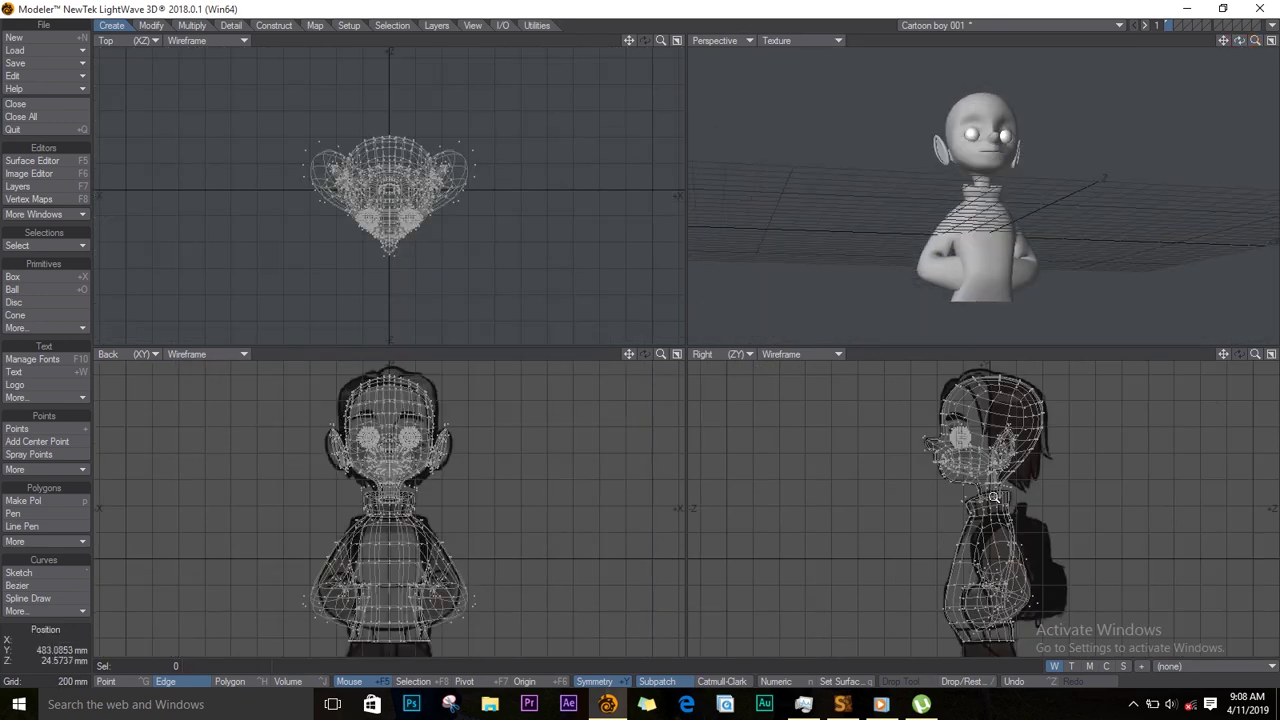
left_click_drag(1000, 497, 1128, 493, "ctrl+alt")
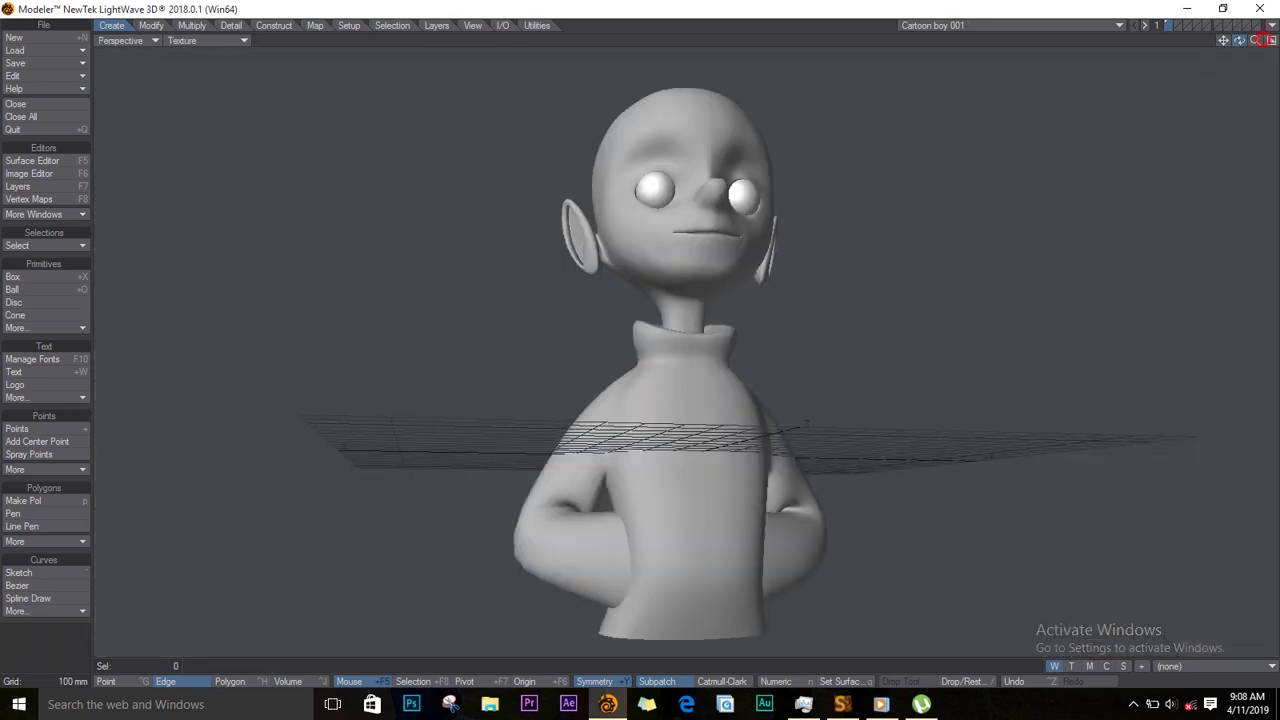
left_click_drag(1264, 40, 373, 128)
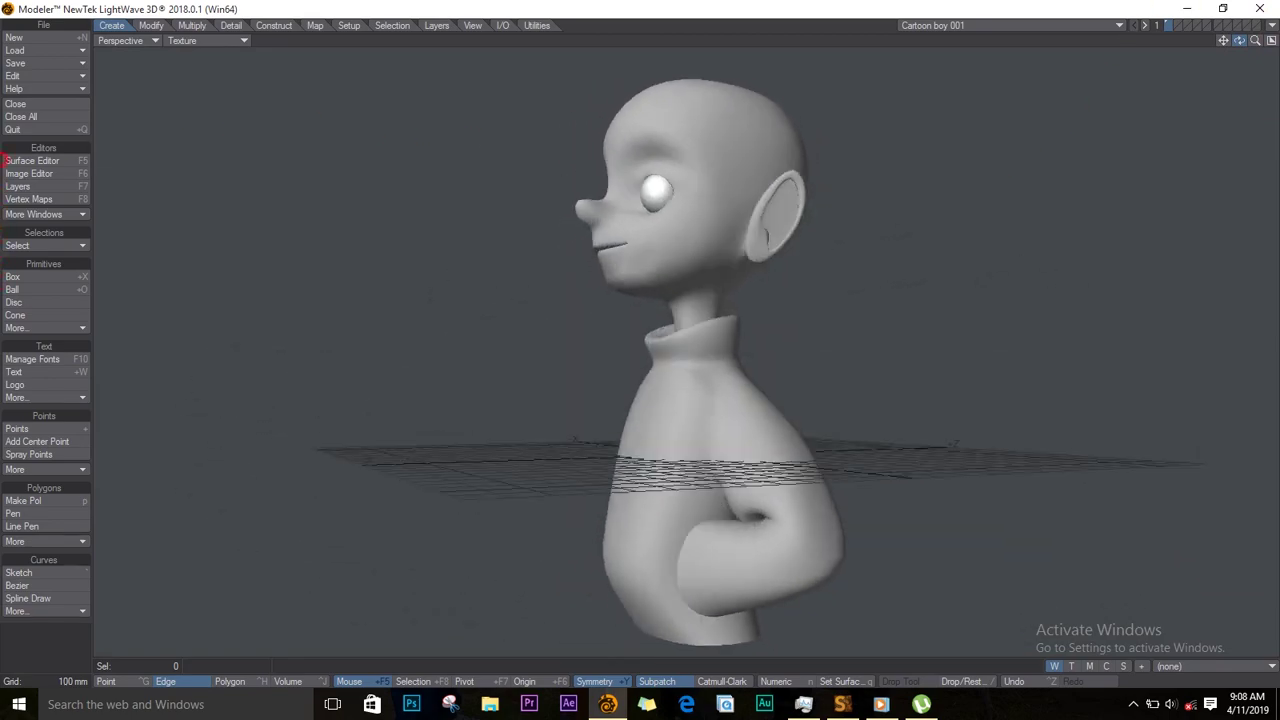